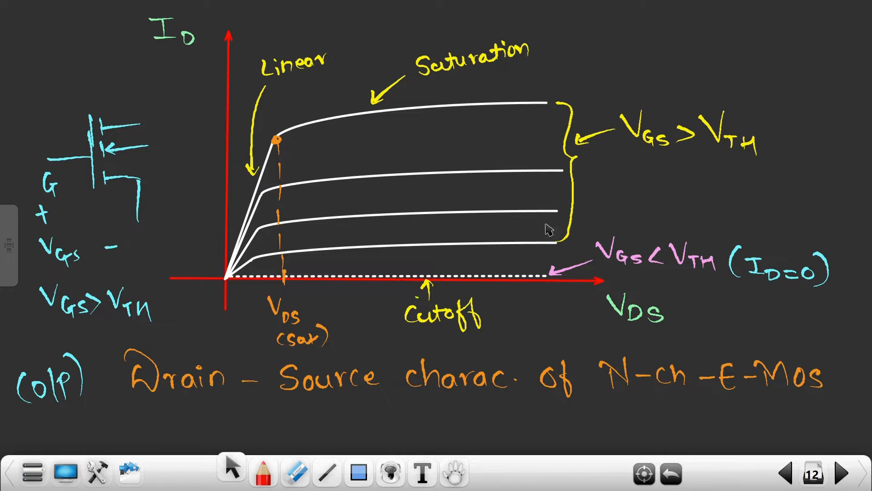
# - Review the handwritten MOSFET notes from page 12 to the overdrive voltage graph on page 18, and return to page 12
pyautogui.click(847, 471)
pyautogui.click(847, 472)
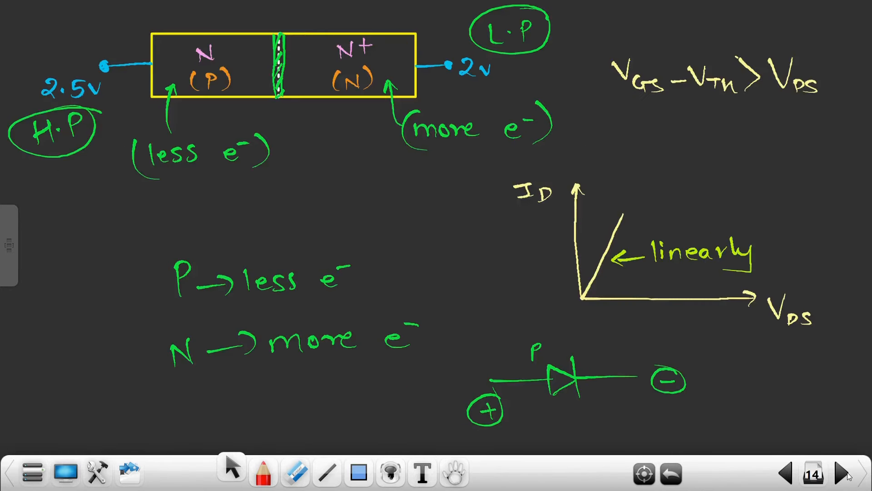
pyautogui.click(847, 472)
pyautogui.click(847, 473)
pyautogui.click(847, 473)
pyautogui.click(847, 473)
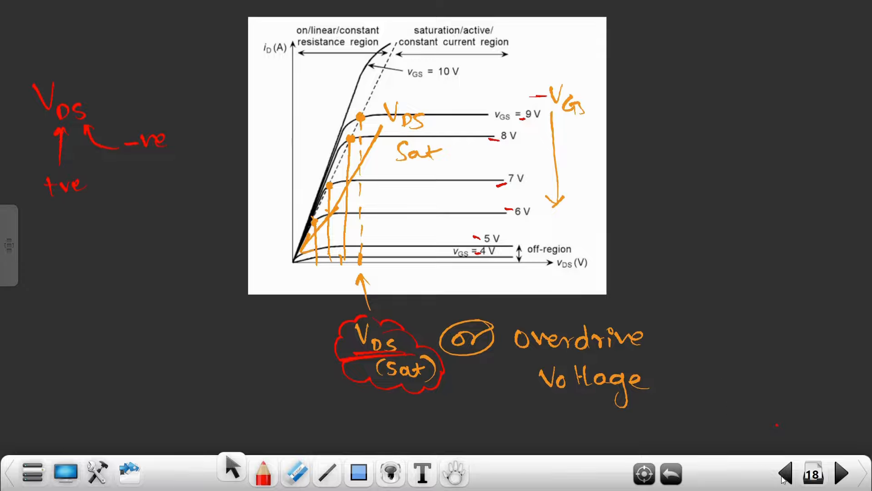
pyautogui.click(782, 479)
pyautogui.click(783, 478)
pyautogui.click(841, 473)
pyautogui.click(840, 472)
pyautogui.click(786, 467)
pyautogui.click(785, 468)
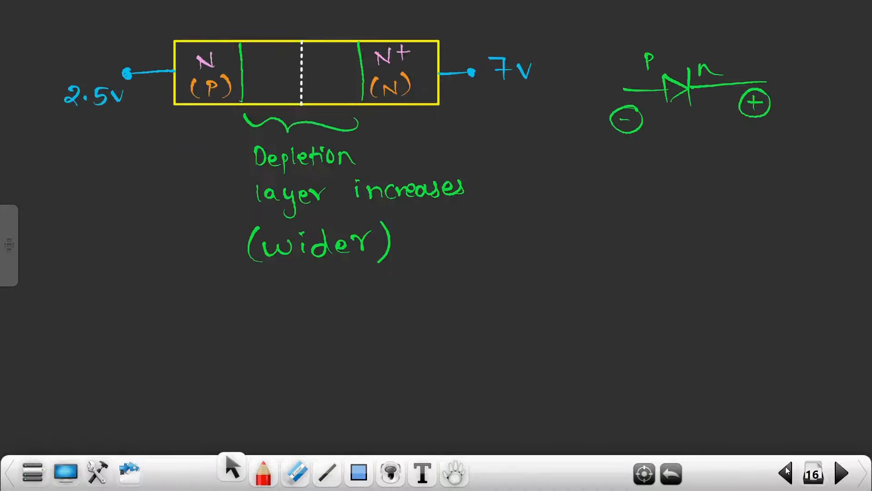
pyautogui.click(786, 468)
pyautogui.click(786, 467)
pyautogui.click(786, 468)
pyautogui.click(786, 469)
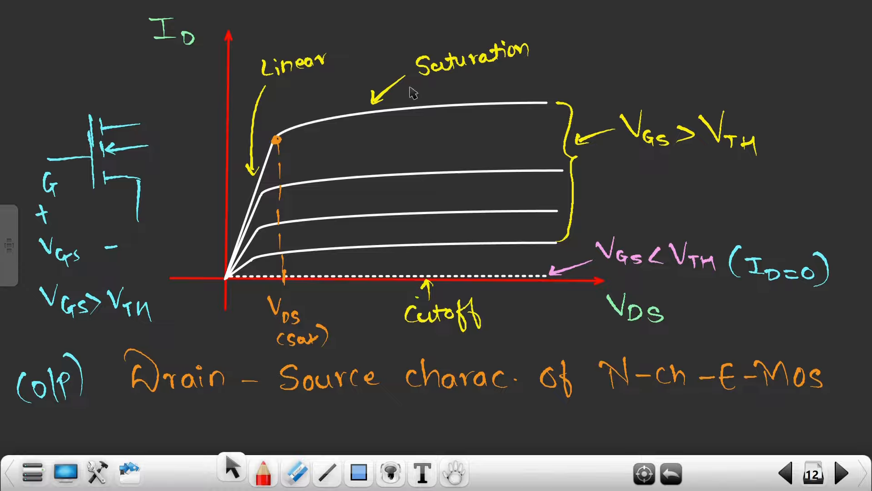
# - Review the effective gate voltage and channel pinch-off notes on pages 15 to 17, and return to the drain-source characteristics page
pyautogui.click(840, 473)
pyautogui.click(840, 473)
pyautogui.click(840, 472)
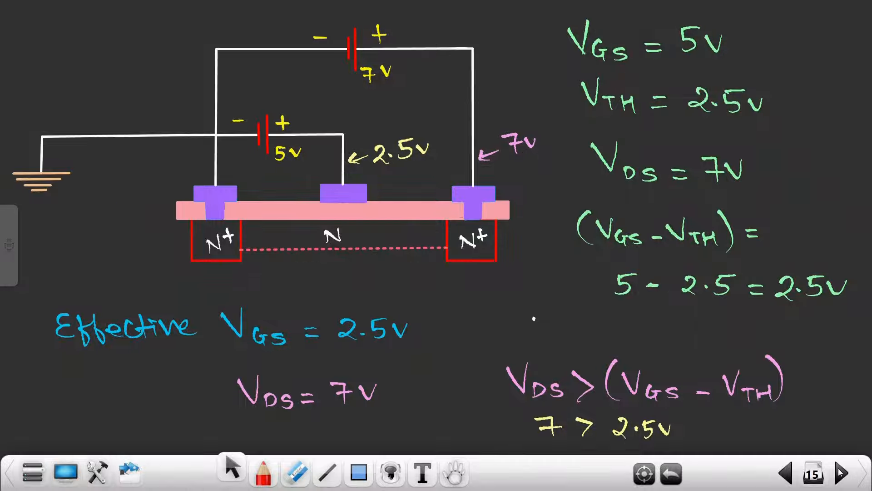
pyautogui.click(841, 473)
pyautogui.click(840, 473)
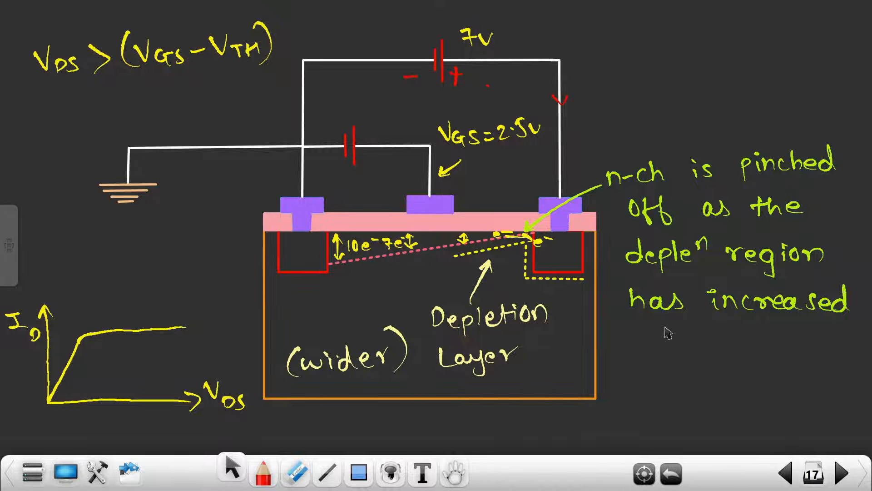
pyautogui.click(793, 475)
pyautogui.click(792, 475)
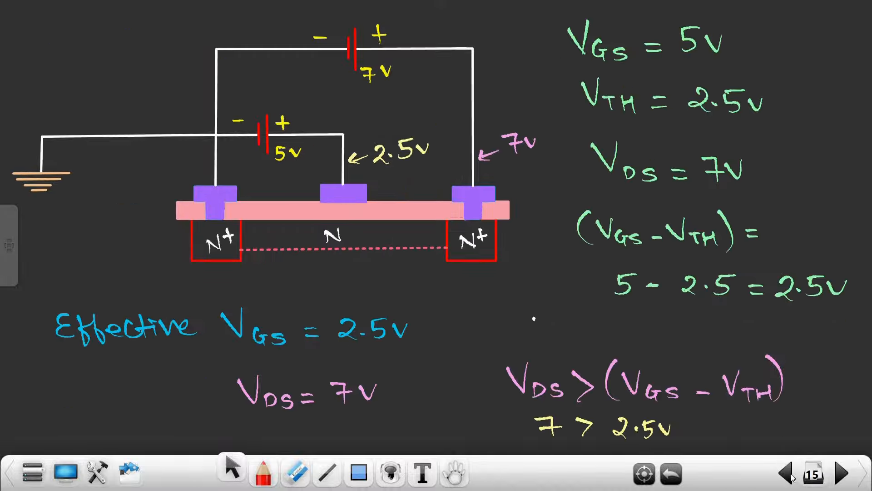
pyautogui.click(791, 476)
pyautogui.click(790, 476)
pyautogui.click(789, 477)
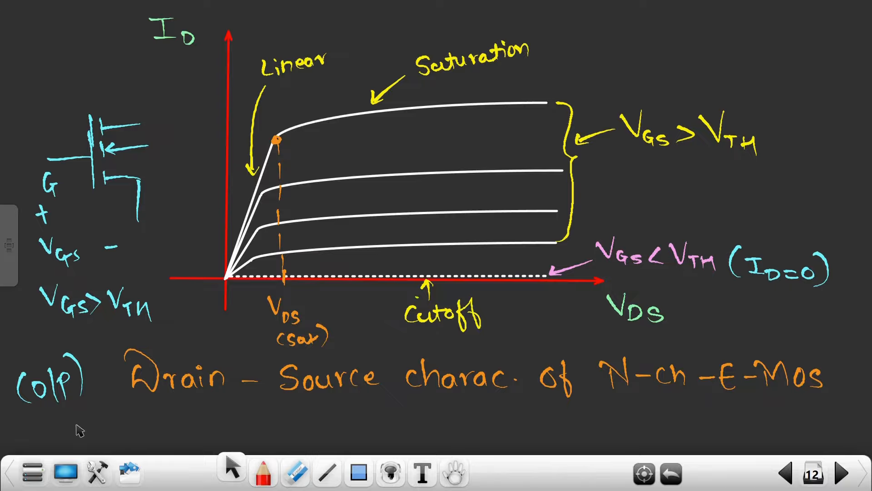
# - Switch to Multisim and open the MOS_ENH_N family of the transistor components for placement
pyautogui.click(71, 472)
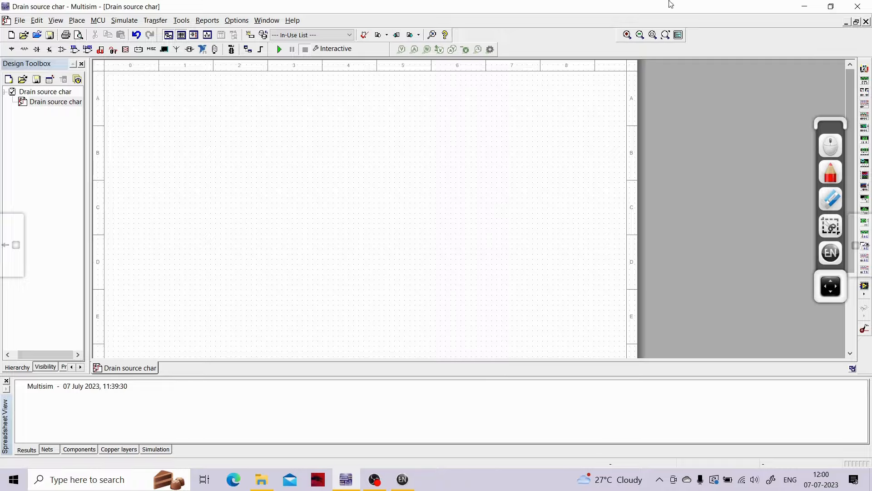
pyautogui.click(50, 49)
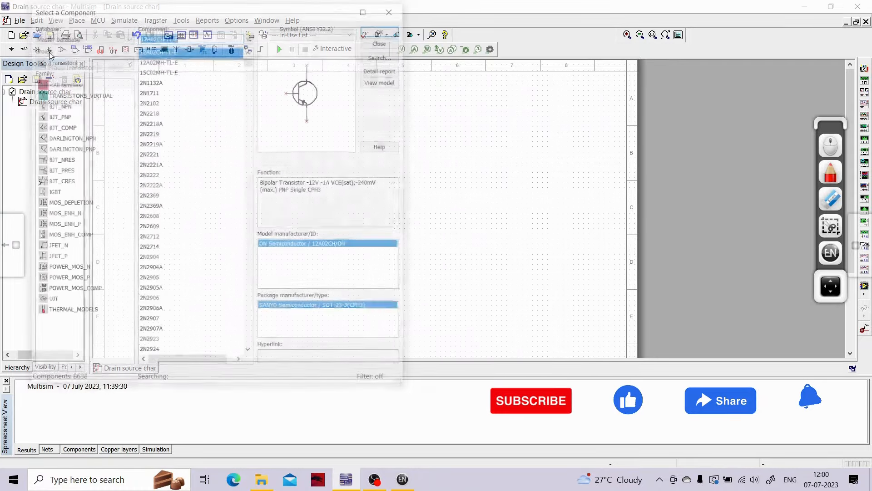
pyautogui.click(76, 227)
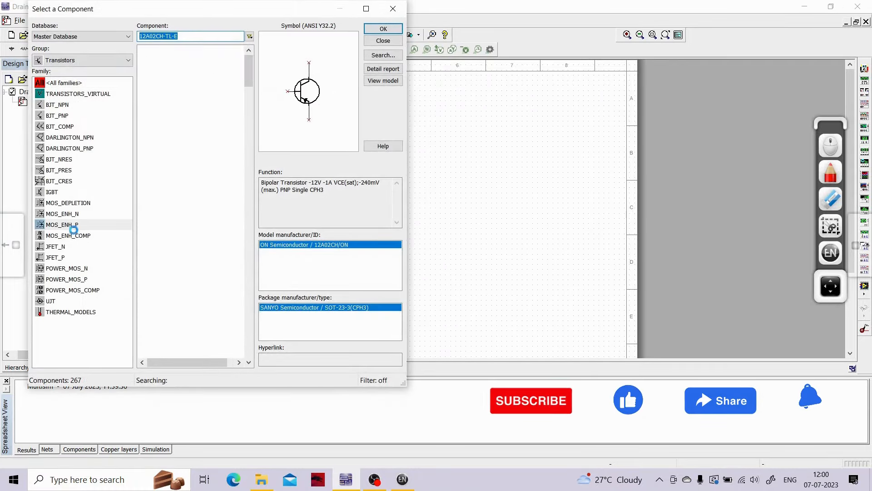
pyautogui.press('Up')
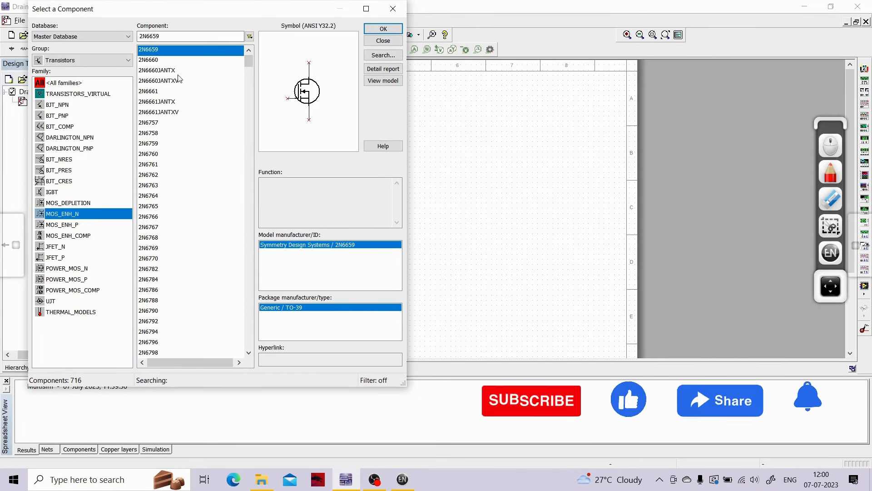
# - Search the family for 2n7000 and place one 2N7000 MOSFET near the middle of the schematic
pyautogui.click(168, 34)
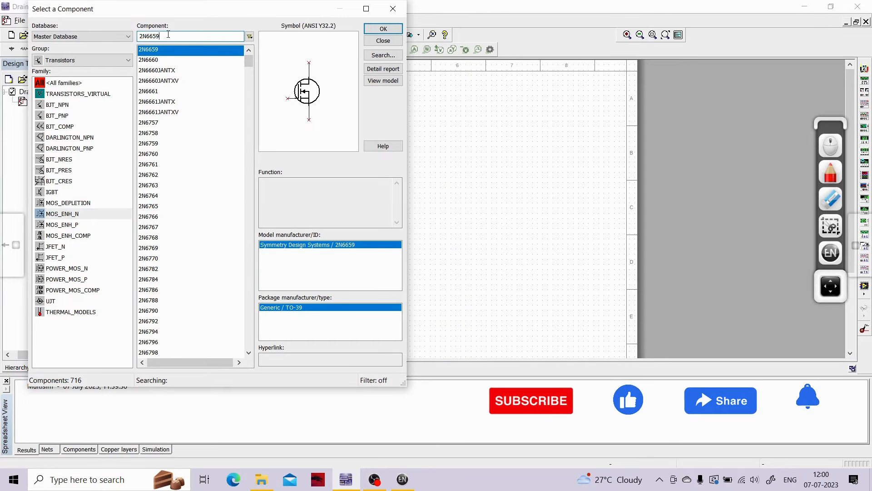
pyautogui.doubleClick(168, 35)
pyautogui.press('BackSpace')
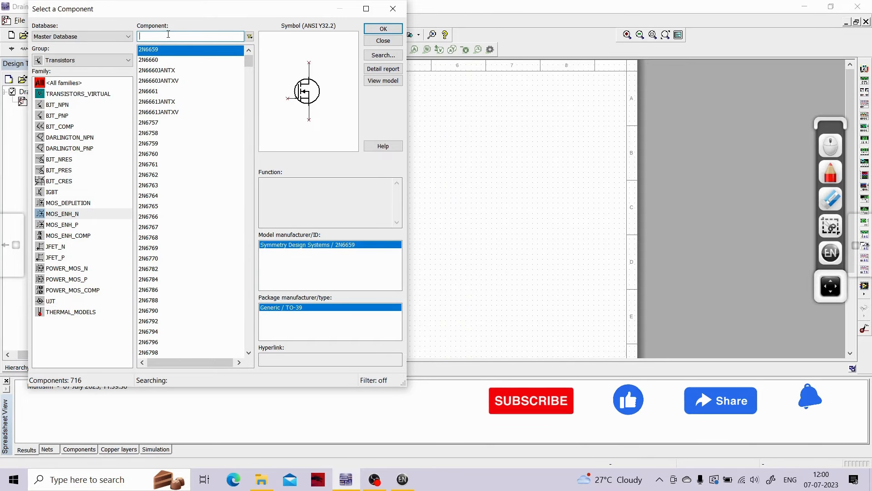
pyautogui.write('2n7000')
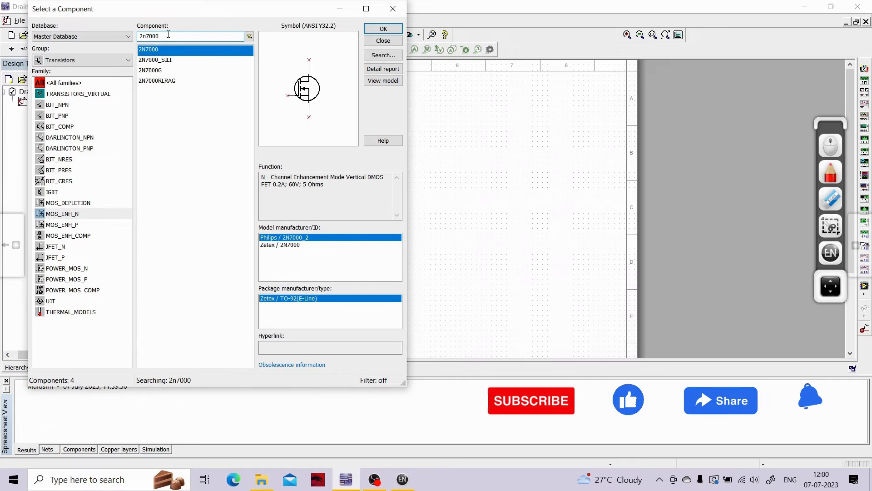
pyautogui.click(161, 48)
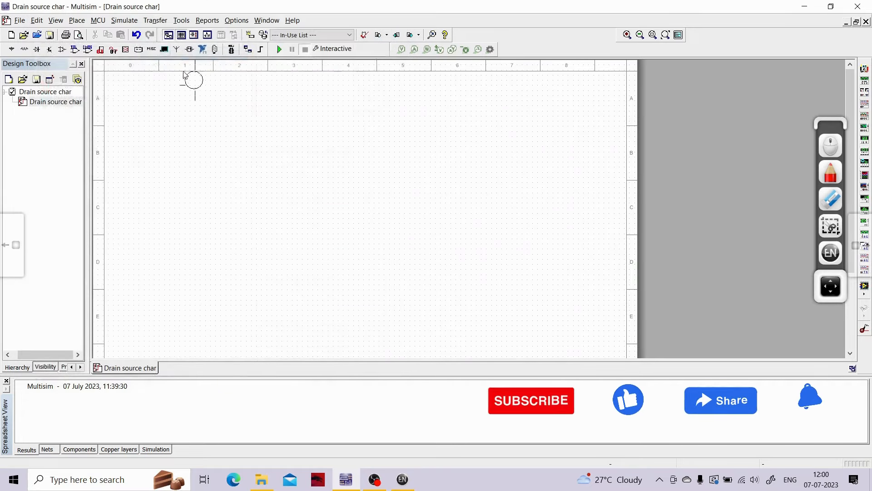
pyautogui.click(310, 199)
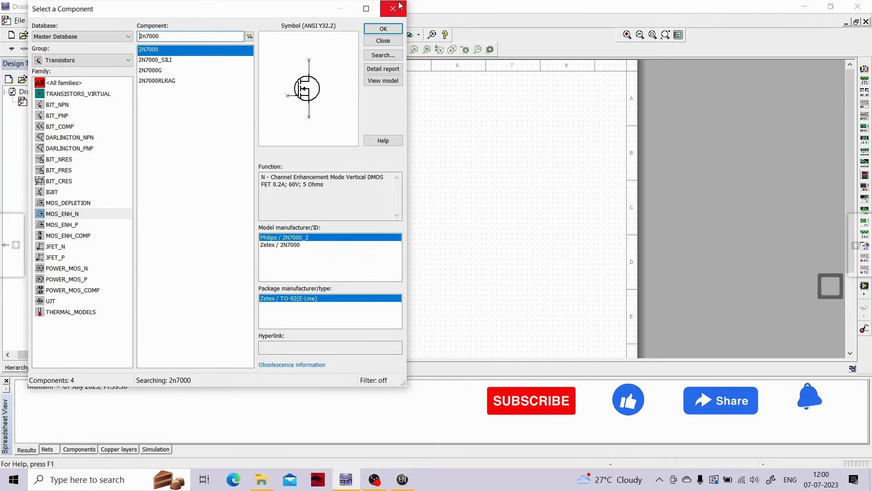
pyautogui.click(401, 9)
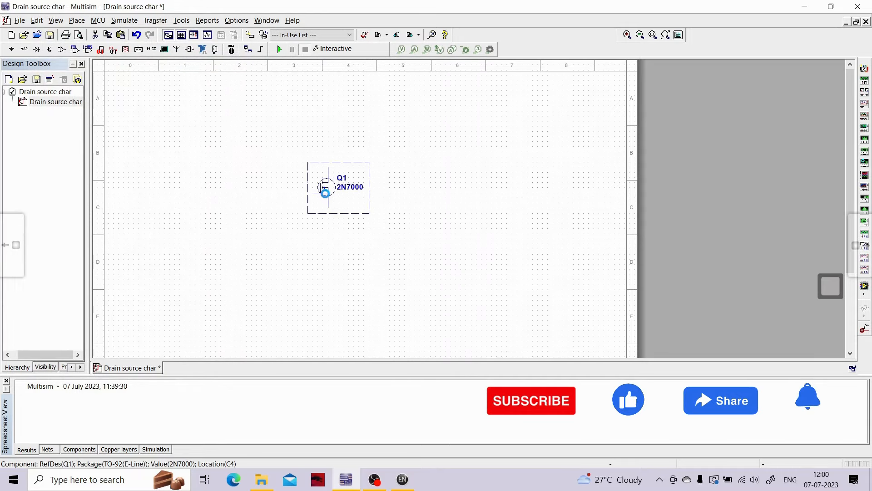
# - Inspect the 2N7000 model data of the placed MOSFET for its threshold voltage parameter VTO
pyautogui.doubleClick(325, 193)
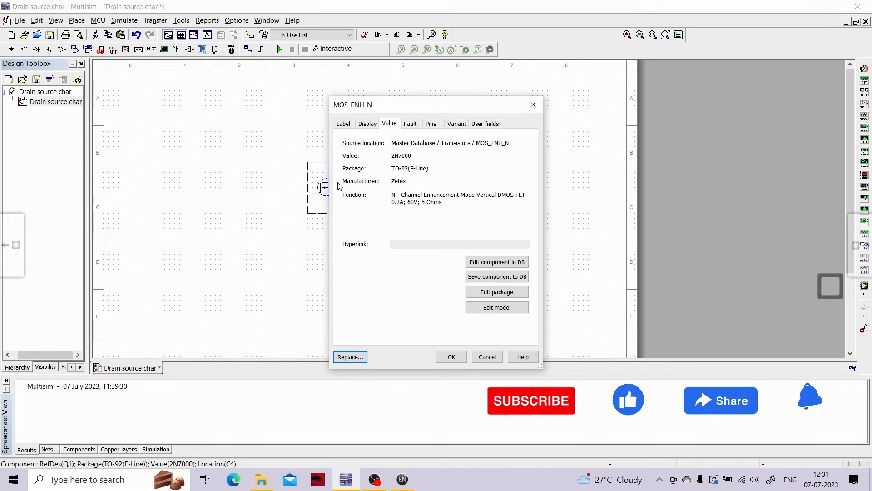
pyautogui.click(487, 262)
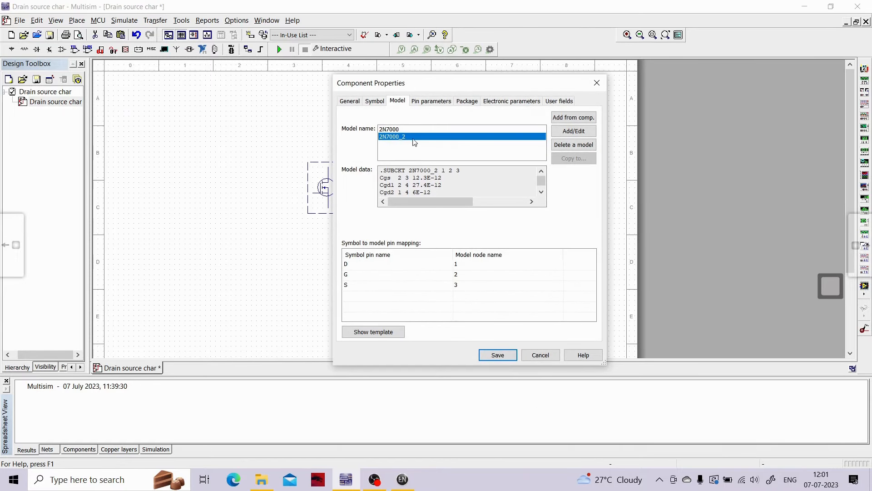
pyautogui.click(398, 130)
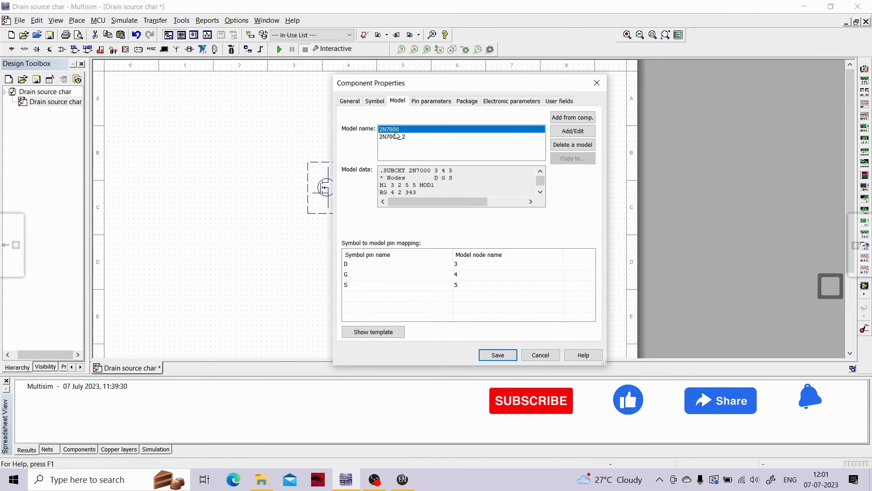
pyautogui.scroll(-1, 434, 187)
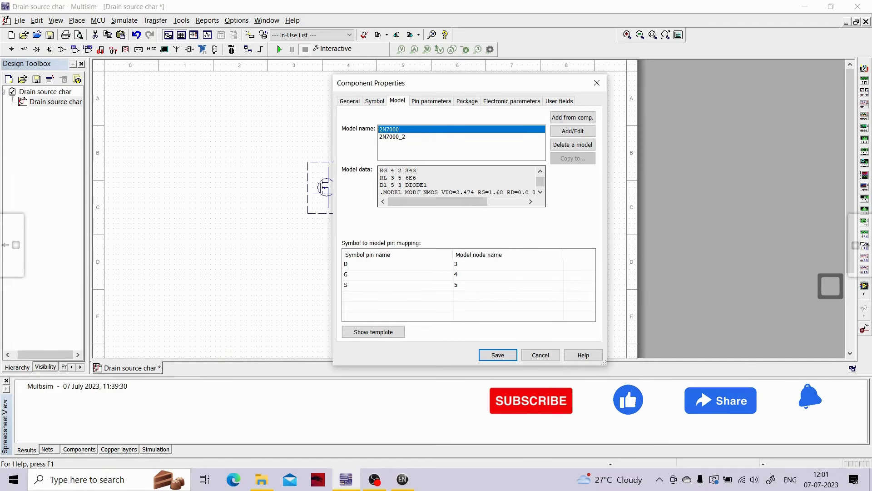
pyautogui.moveTo(441, 192); pyautogui.dragTo(474, 191)
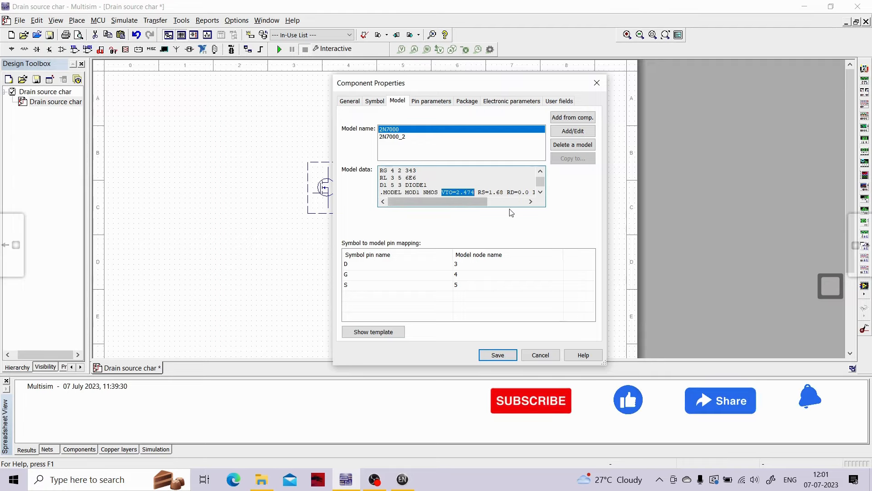
pyautogui.click(595, 83)
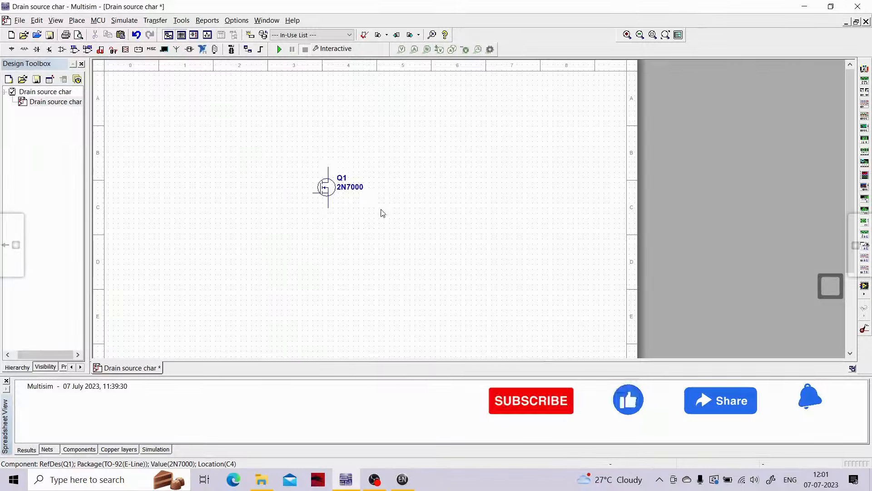
# - Shift the MOSFET slightly to the right and place two DC_POWER sources, one to its right and one to its lower left
pyautogui.moveTo(329, 186)
pyautogui.mouseDown()
pyautogui.moveTo(351, 207)
pyautogui.moveTo(339, 187)
pyautogui.mouseUp()
pyautogui.click(247, 203)
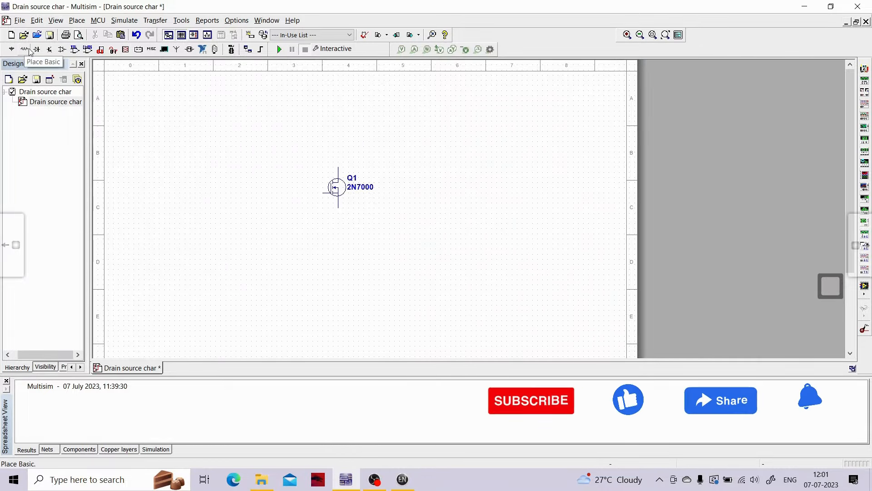
pyautogui.click(10, 49)
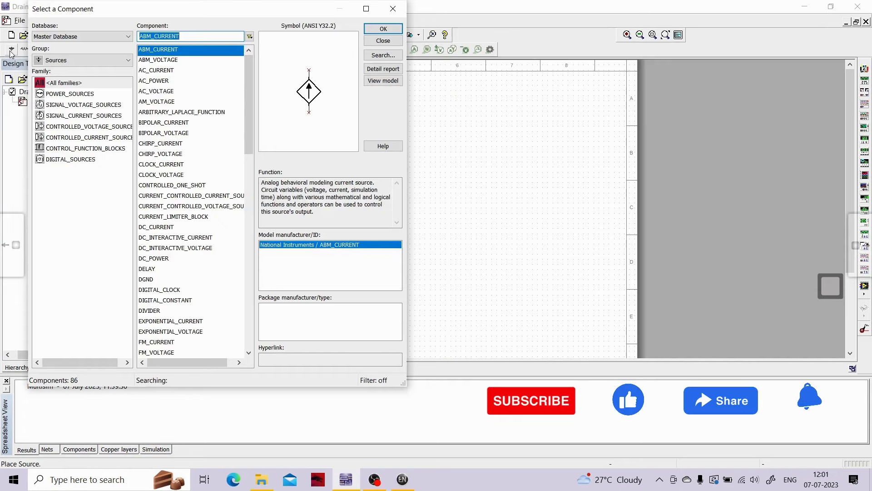
pyautogui.click(78, 95)
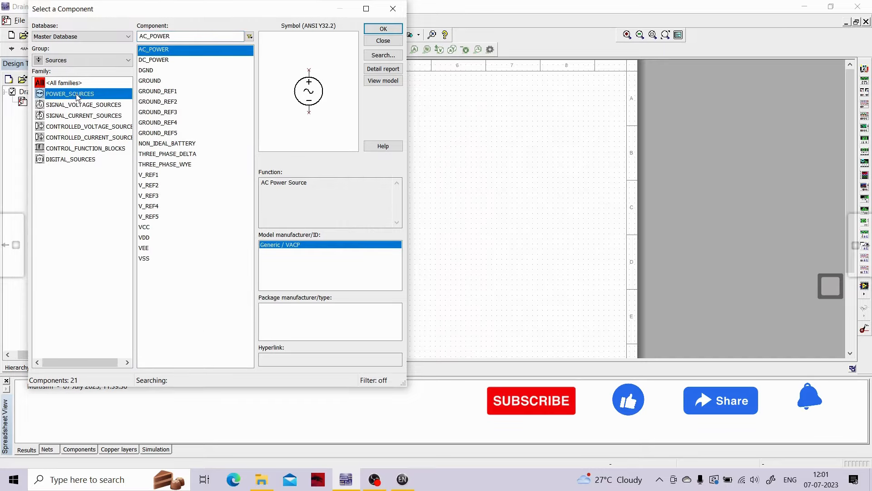
pyautogui.click(154, 59)
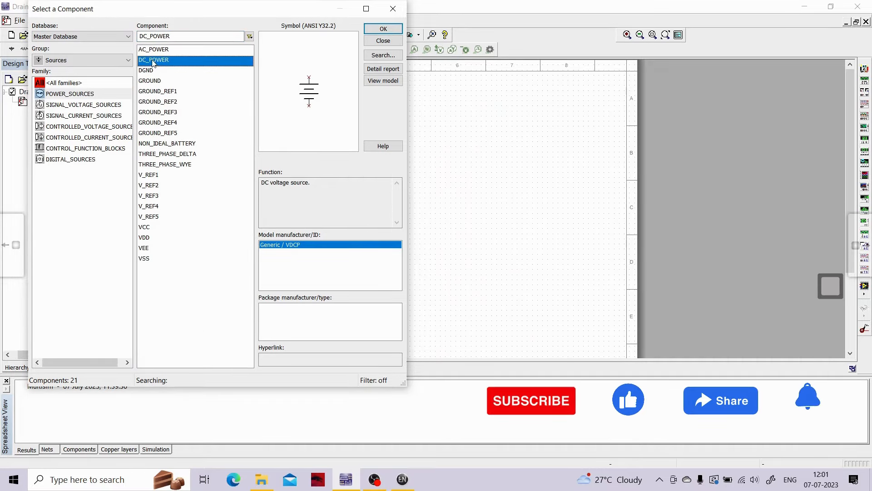
pyautogui.click(383, 28)
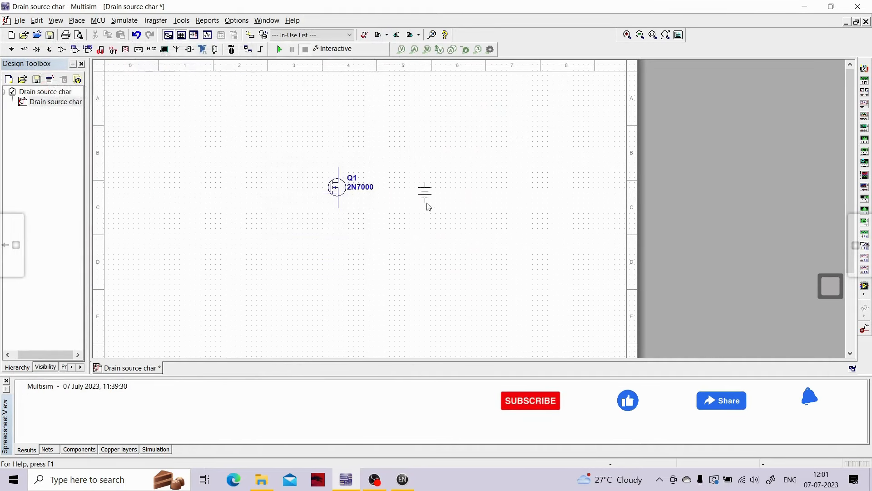
pyautogui.click(444, 210)
pyautogui.click(385, 31)
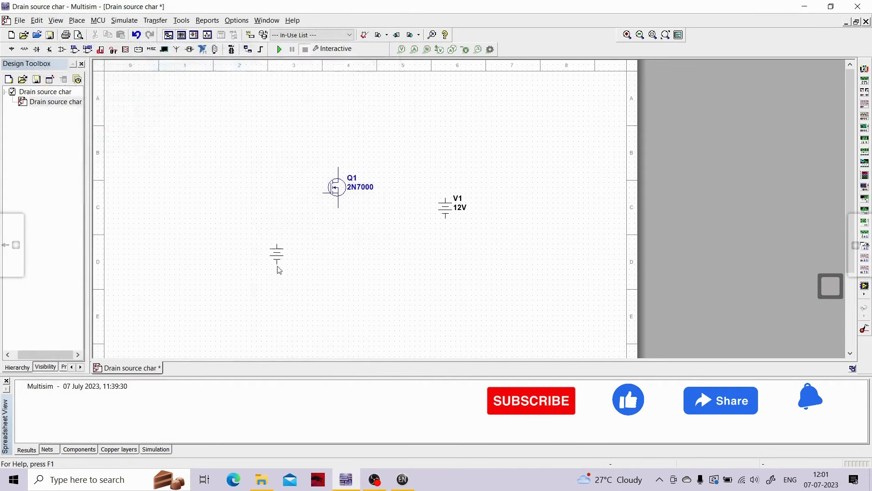
pyautogui.click(258, 256)
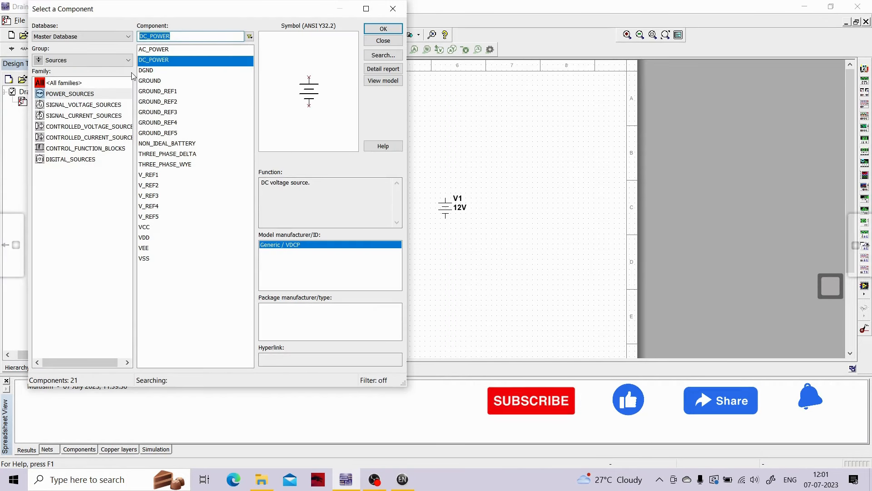
# - Place a GROUND symbol from the power sources below the MOSFET and finish placing components
pyautogui.click(150, 80)
pyautogui.press('Return')
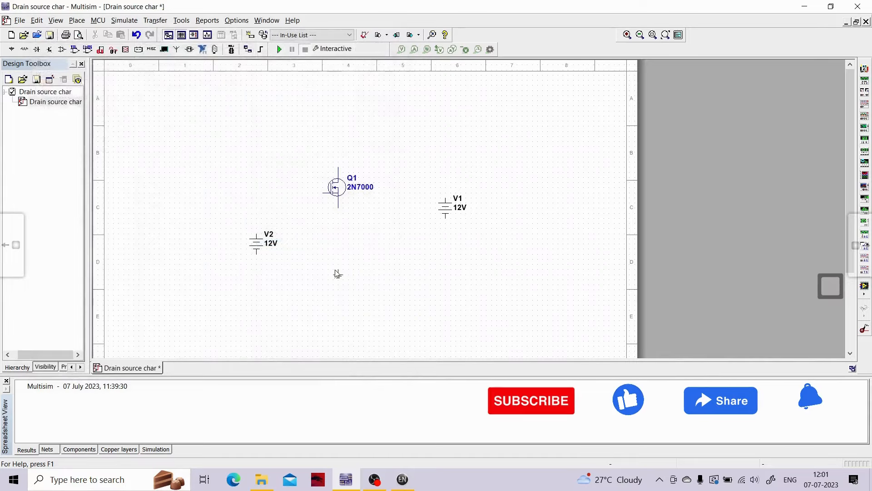
pyautogui.click(338, 278)
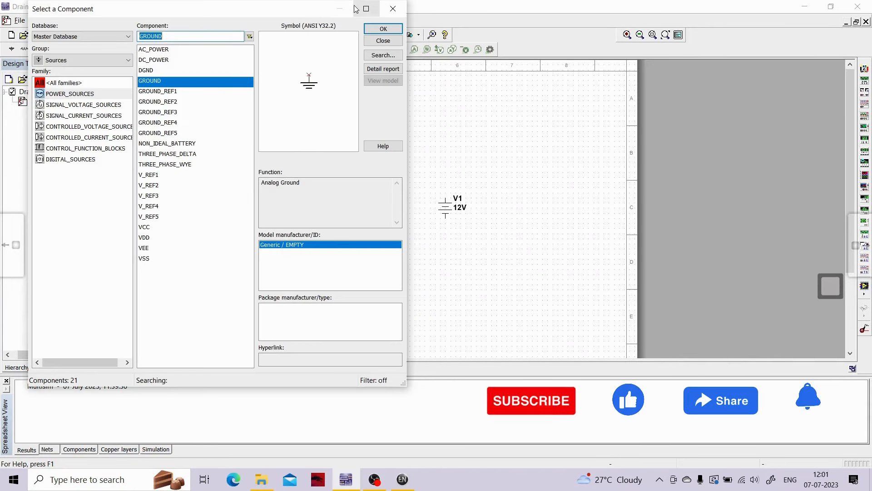
pyautogui.click(393, 8)
# - Move source V2 slightly up and left, and wire its positive terminal to the gate of the MOSFET
pyautogui.moveTo(276, 255); pyautogui.dragTo(265, 239)
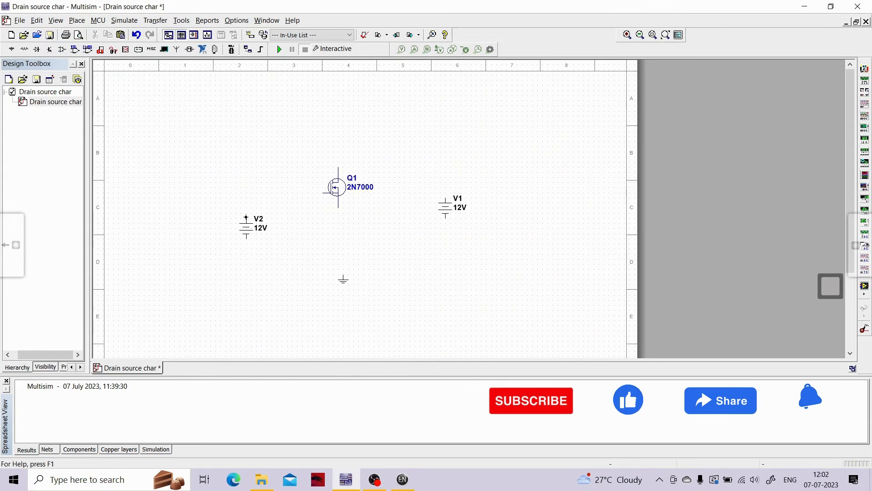
pyautogui.click(246, 218)
pyautogui.click(323, 193)
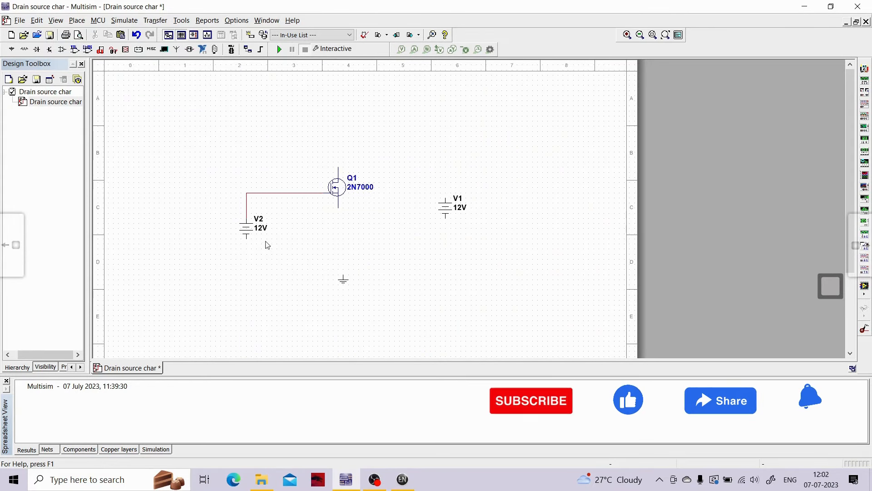
# - Wire the negative terminals of V2 and V1 and the MOSFET's source together, and V1's positive terminal to the drain
pyautogui.click(248, 247)
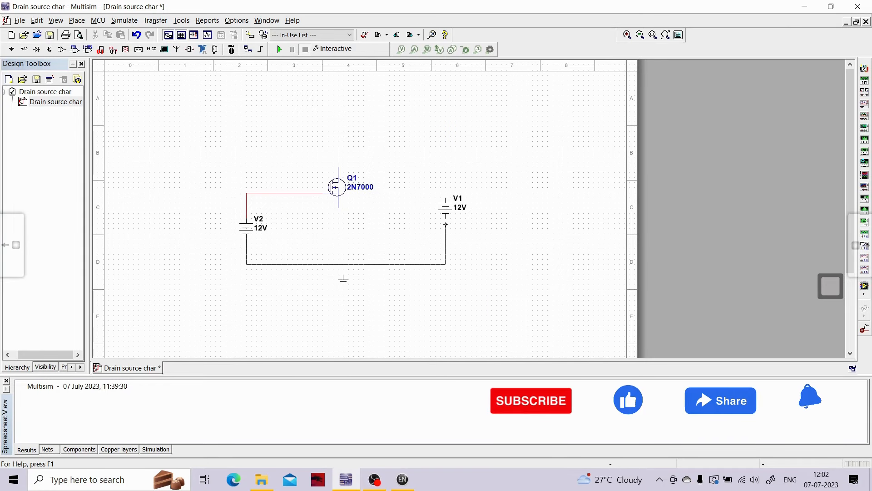
pyautogui.click(446, 218)
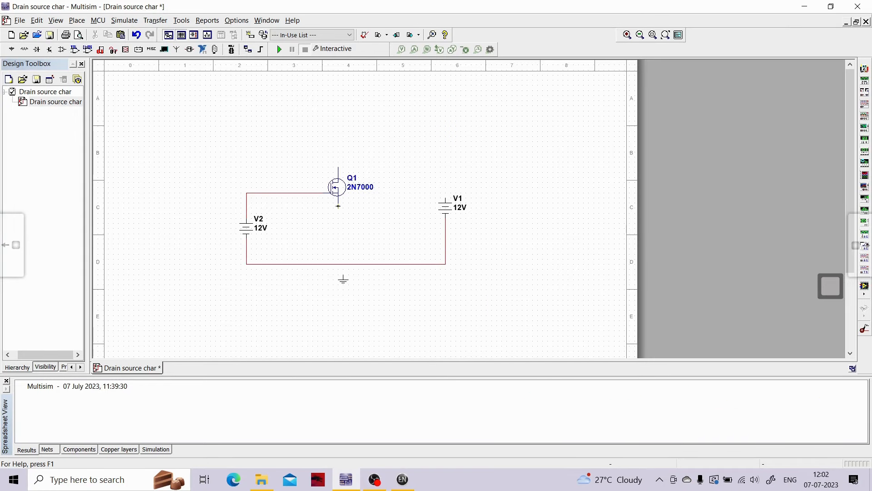
pyautogui.click(338, 206)
pyautogui.click(339, 263)
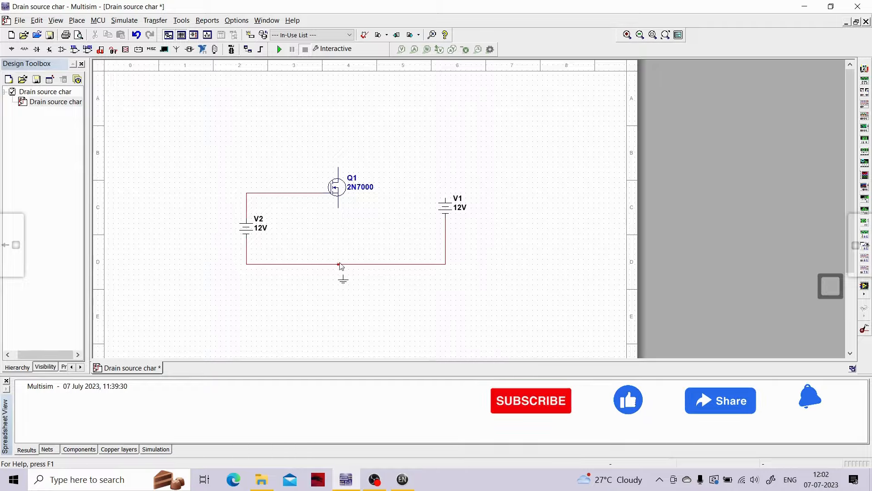
pyautogui.click(444, 198)
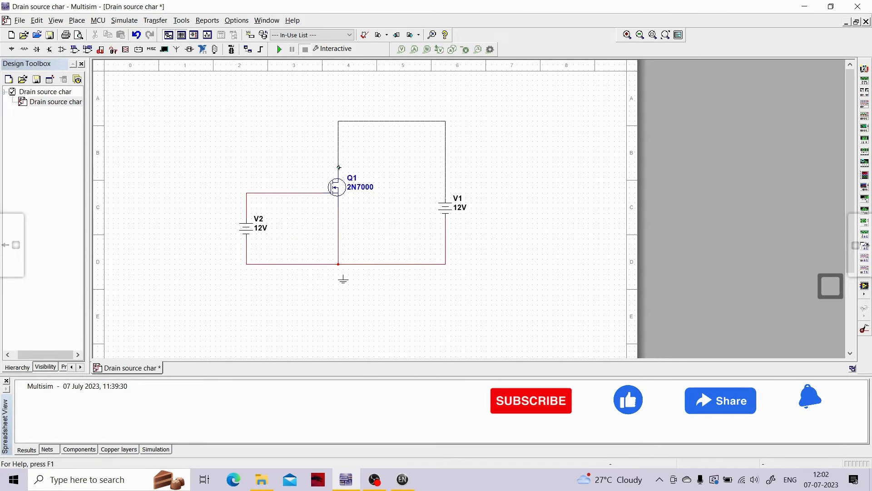
pyautogui.click(338, 168)
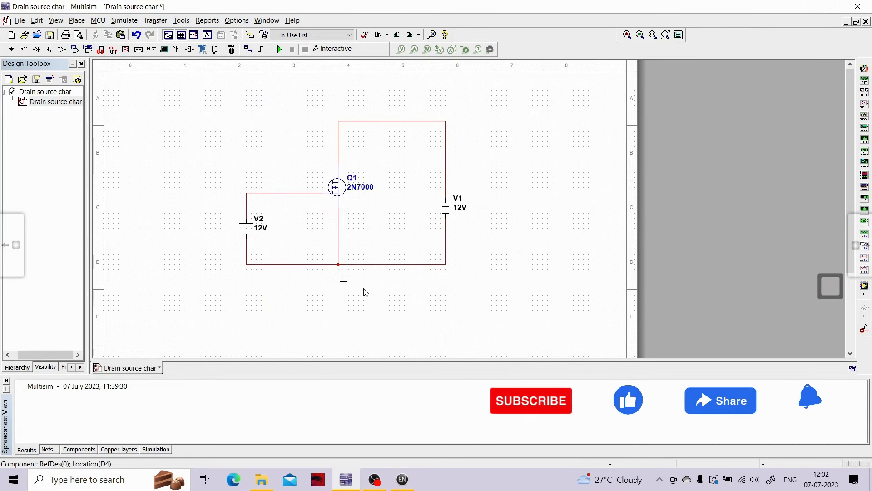
# - Attach the ground symbol to the junction below the MOSFET's source and save the schematic
pyautogui.click(343, 279)
pyautogui.moveTo(342, 270); pyautogui.dragTo(341, 269)
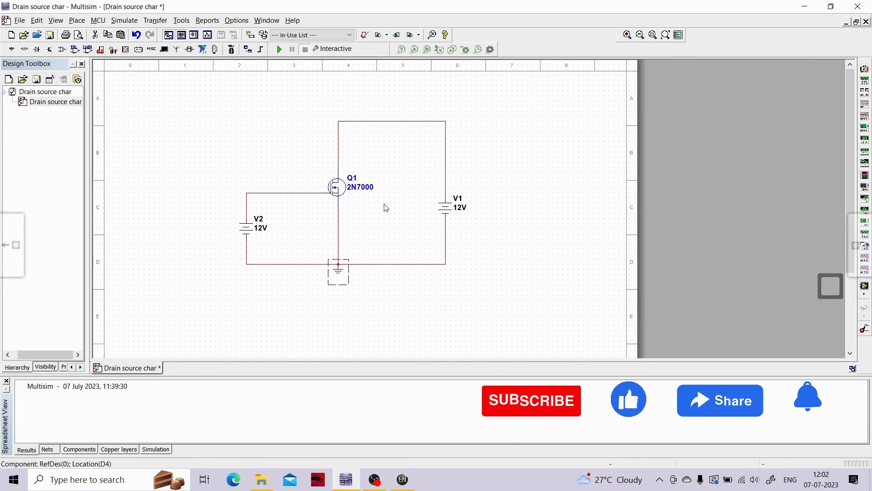
pyautogui.click(355, 225)
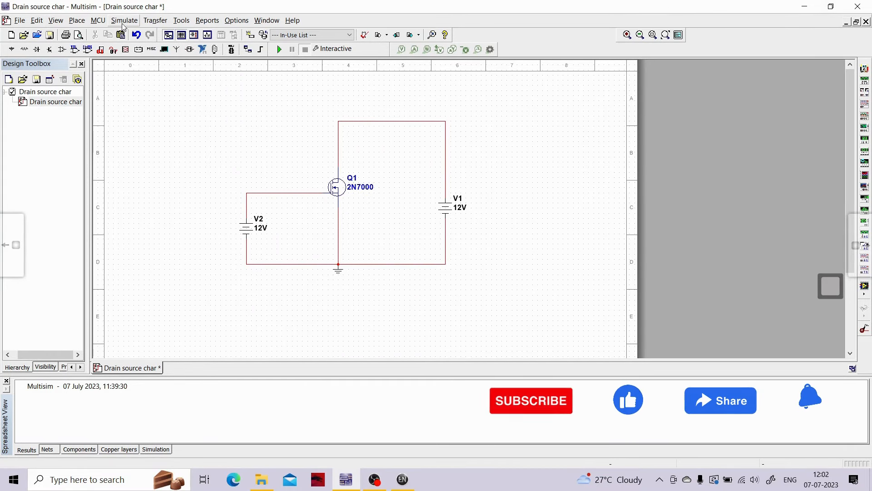
pyautogui.hotkey('ctrl', 's')
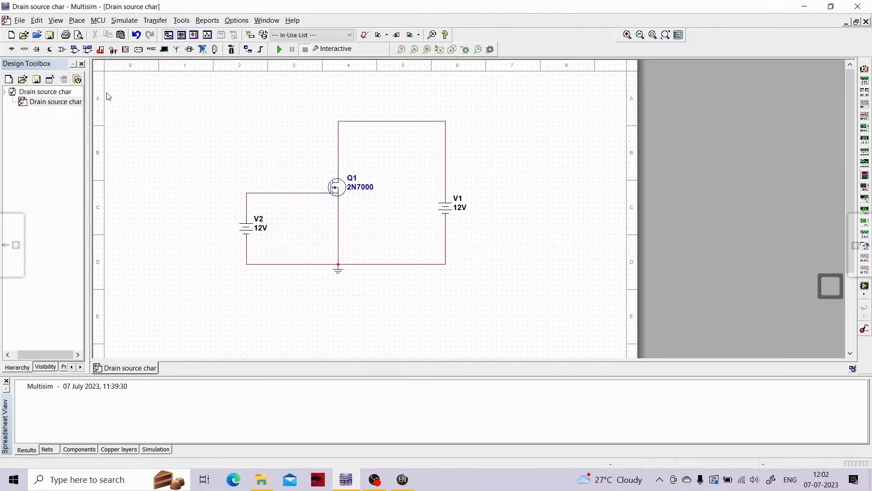
pyautogui.click(122, 21)
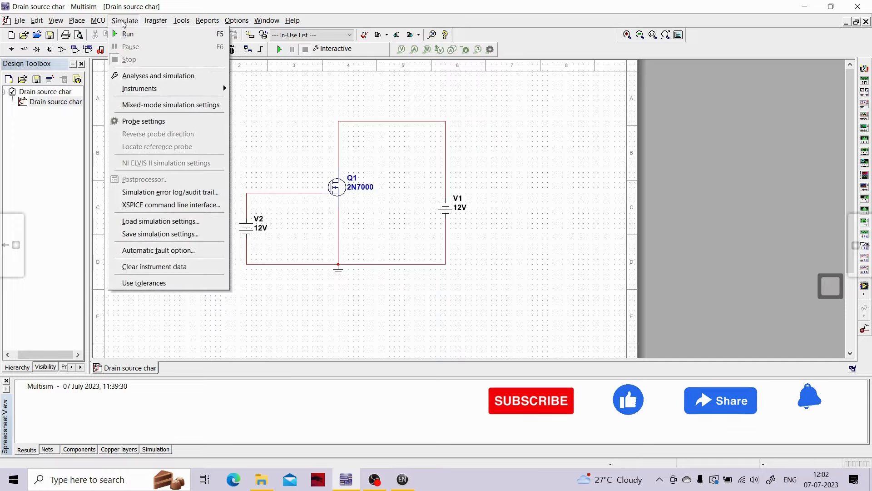
pyautogui.click(140, 75)
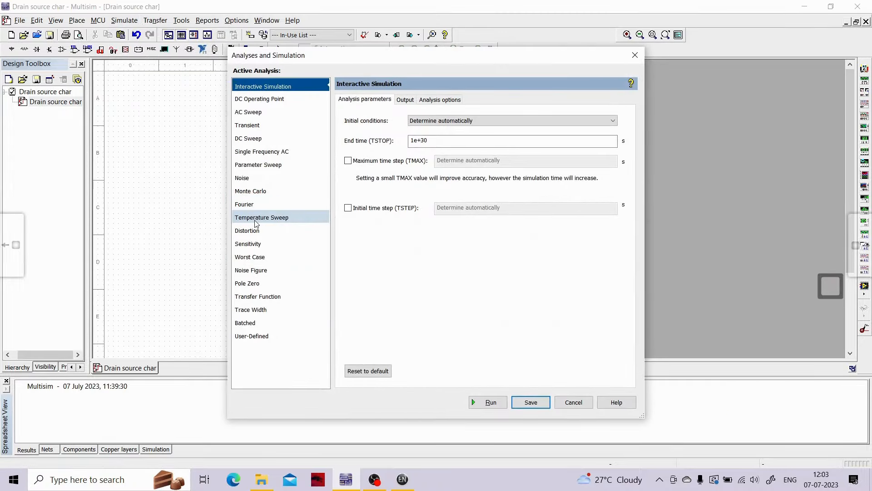
pyautogui.click(257, 218)
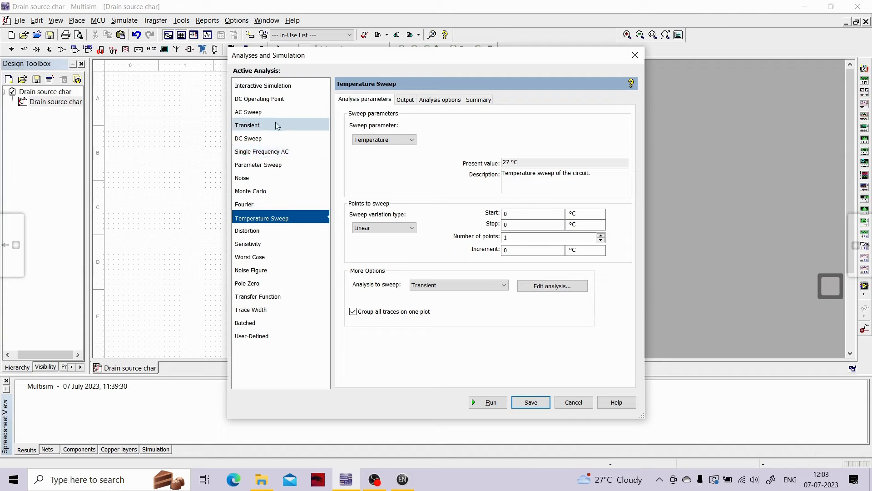
pyautogui.click(309, 143)
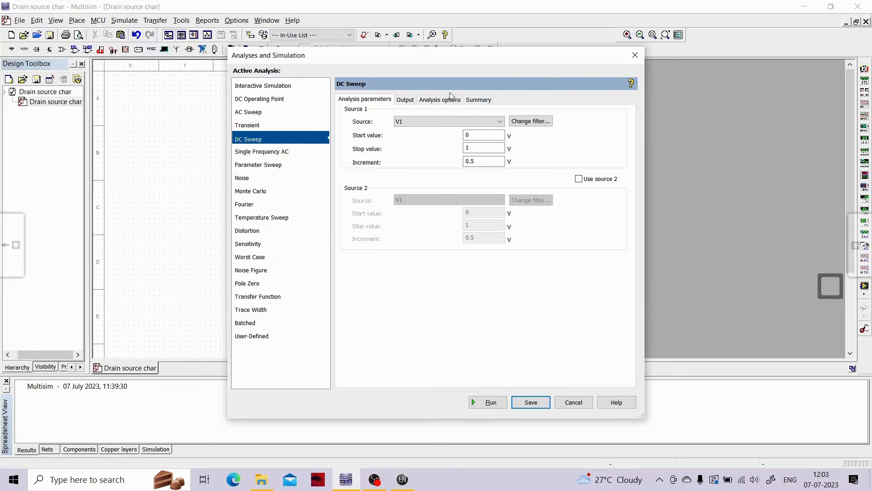
pyautogui.click(635, 55)
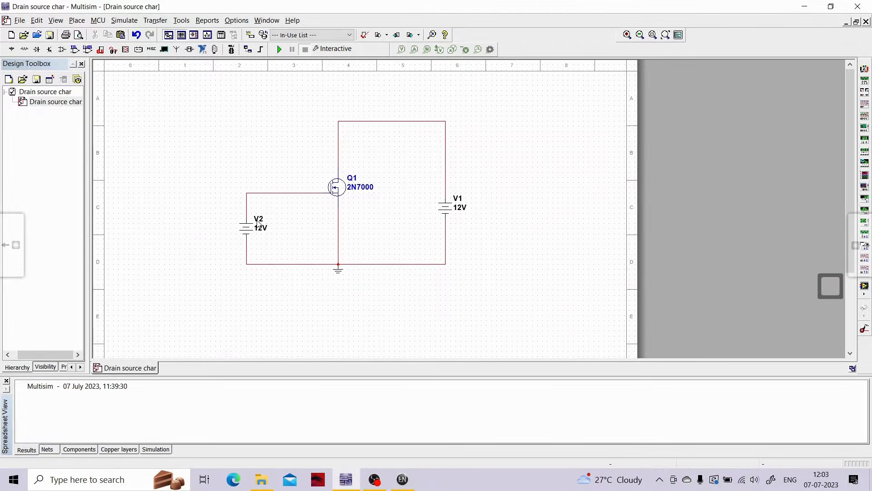
# - Change the reference designator of source V2 at the MOSFET's gate to Vgs
pyautogui.doubleClick(259, 222)
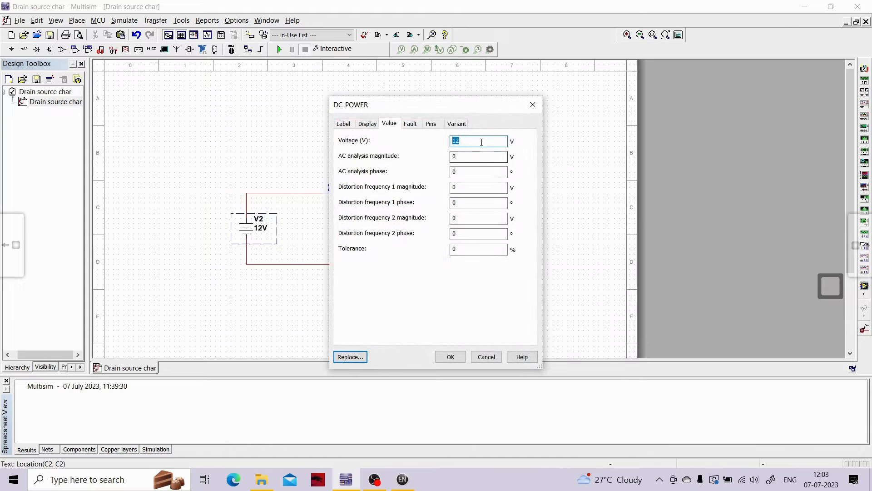
pyautogui.click(344, 124)
pyautogui.click(406, 154)
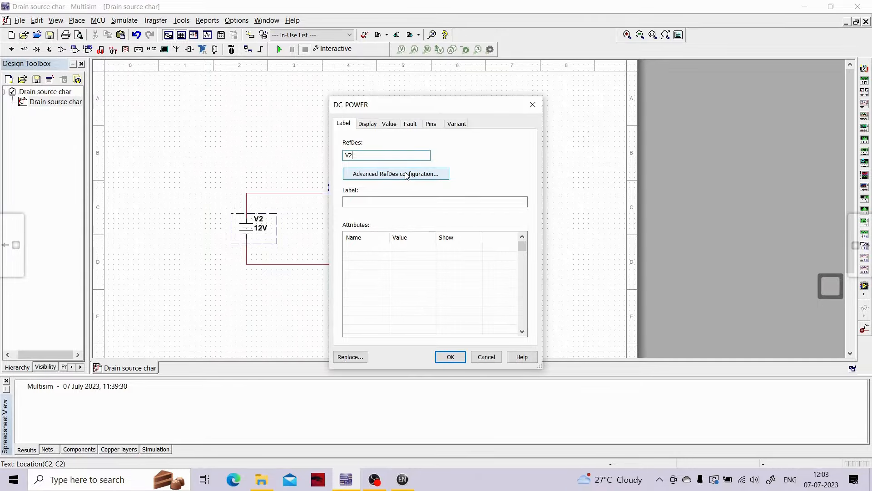
pyautogui.write('gs')
pyautogui.press('Return')
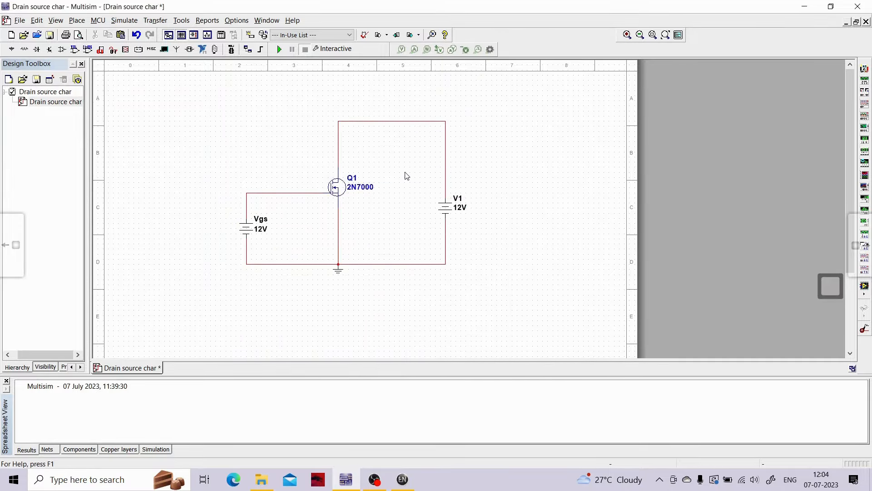
# - Change the reference designator of source V1 on the drain side to Vds and save the schematic
pyautogui.doubleClick(463, 201)
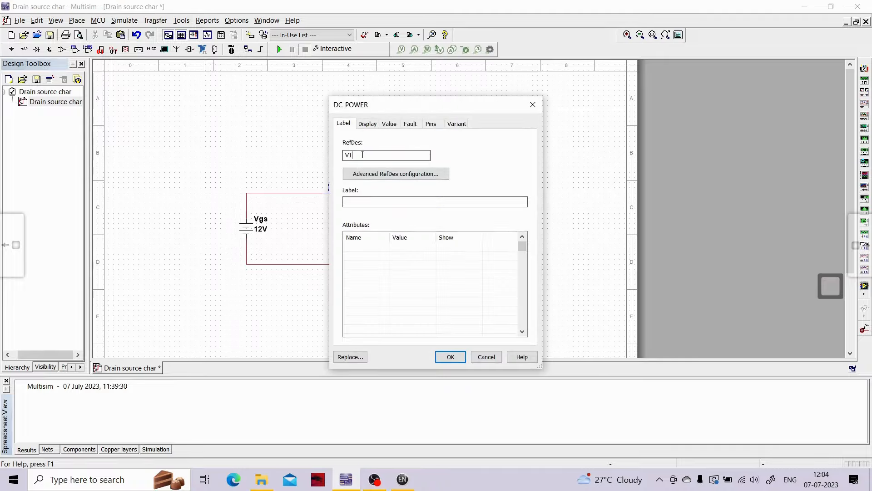
pyautogui.click(362, 155)
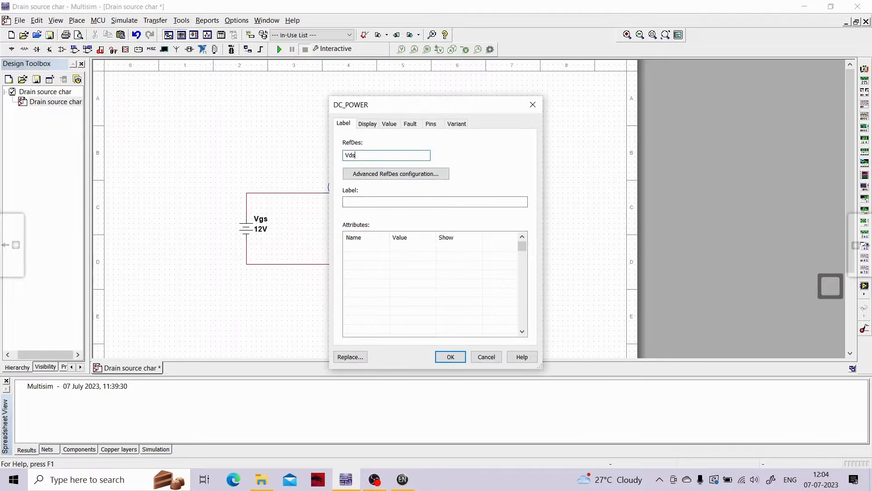
pyautogui.press('Return')
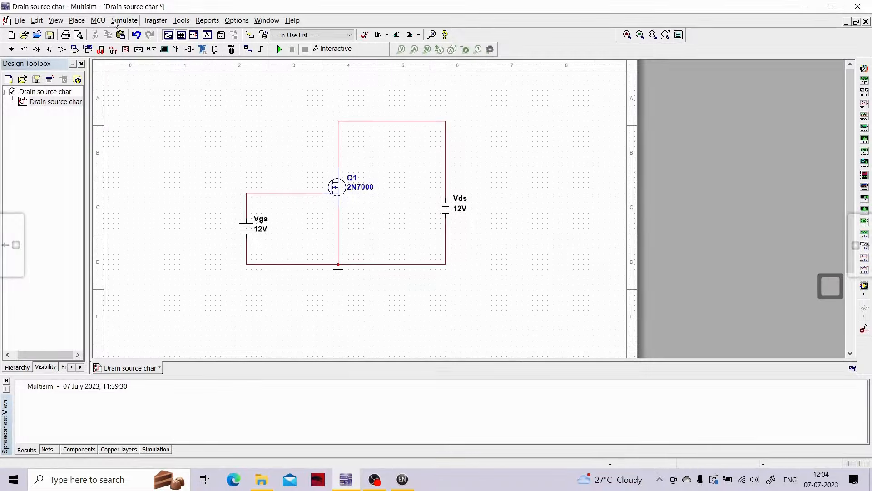
pyautogui.hotkey('ctrl', 's')
# - Choose DC Sweep as the active analysis and enable the second sweep source
pyautogui.click(133, 23)
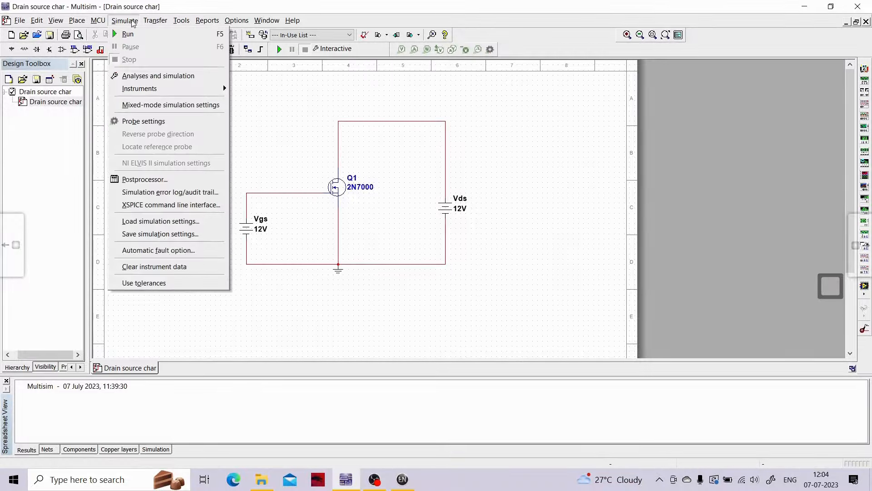
pyautogui.click(139, 75)
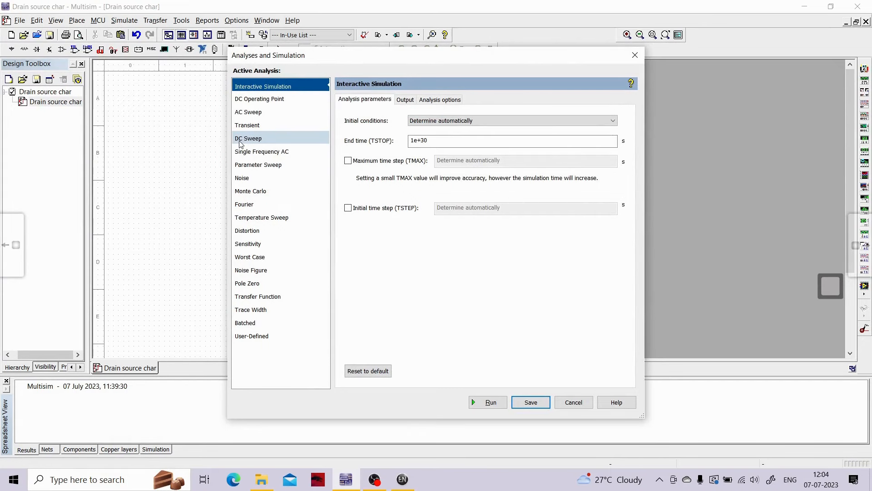
pyautogui.click(242, 141)
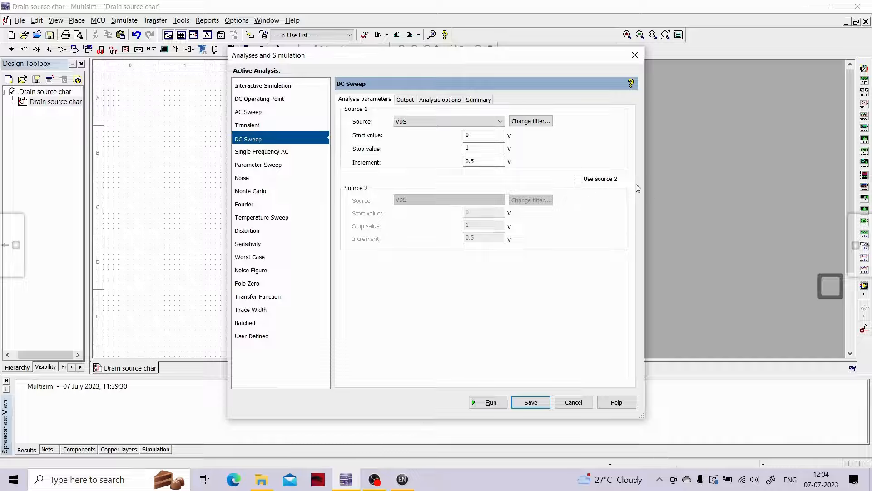
pyautogui.click(579, 179)
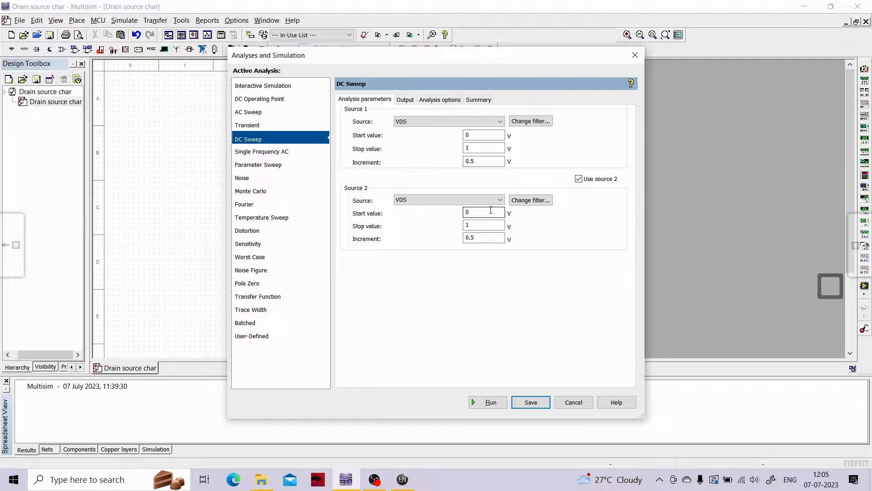
# - Keep VDS as sweep source 1 with a start value of 0 V and set its stop value to 6 V
pyautogui.click(445, 119)
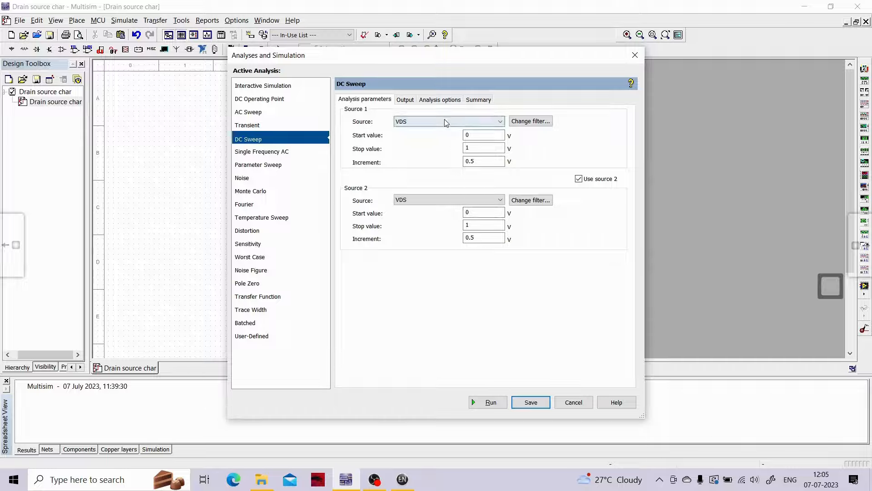
pyautogui.click(446, 200)
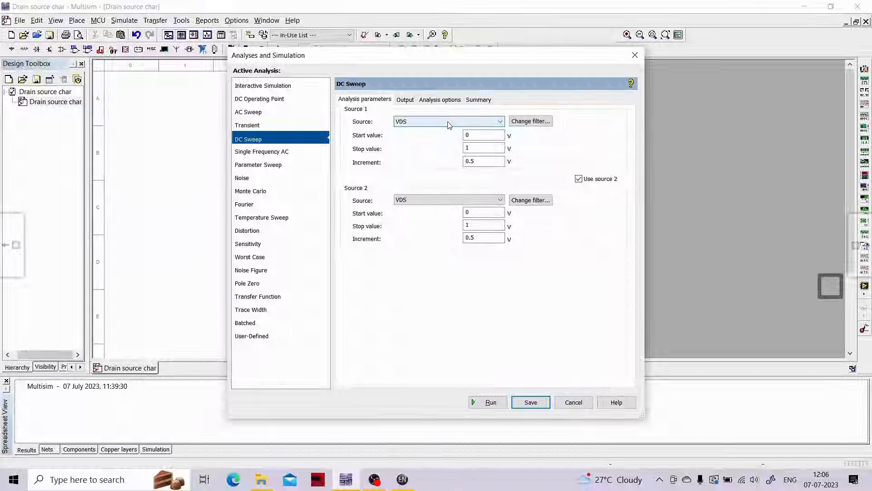
pyautogui.click(484, 134)
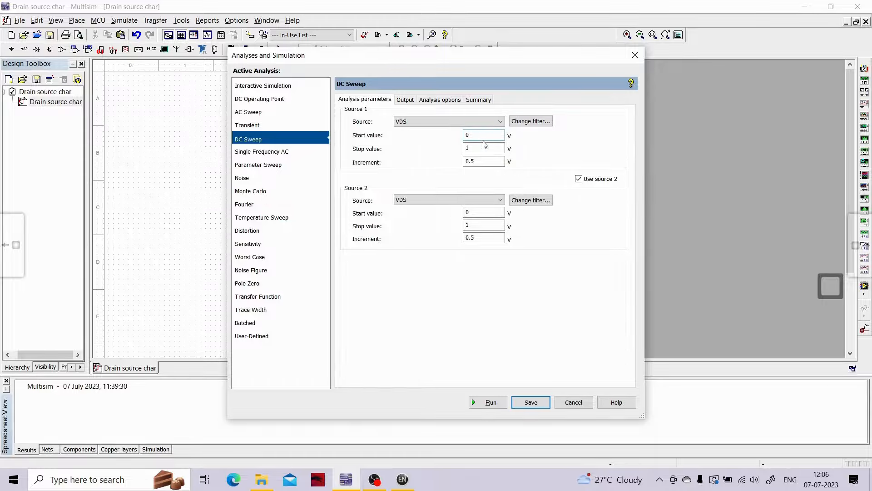
pyautogui.click(483, 150)
pyautogui.press('BackSpace')
pyautogui.write('6')
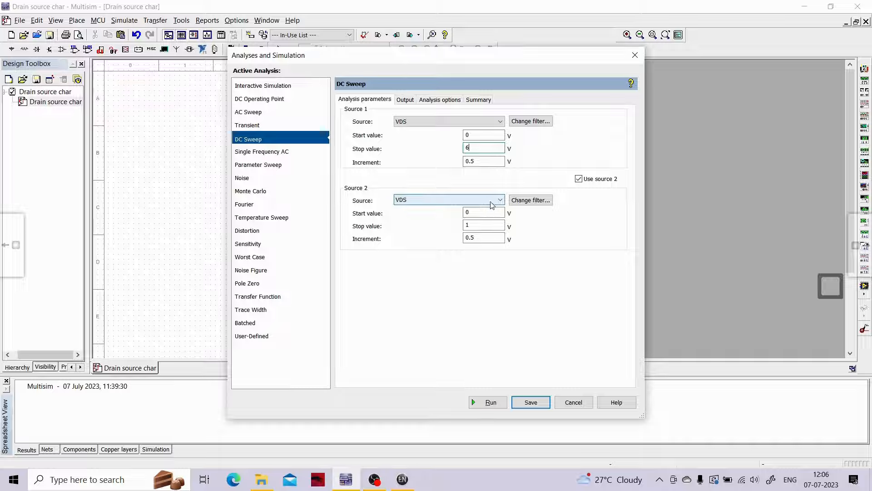
# - Choose VGS as sweep source 2 and set its stop value to 5 V
pyautogui.click(440, 202)
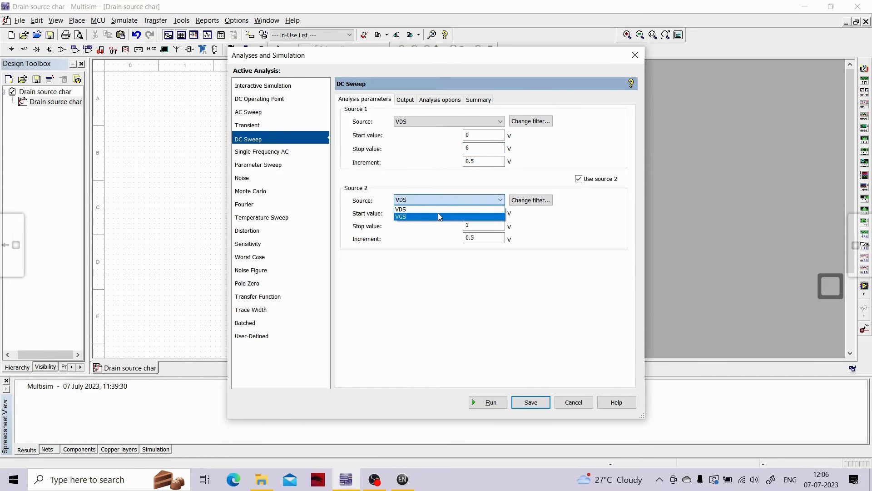
pyautogui.click(438, 214)
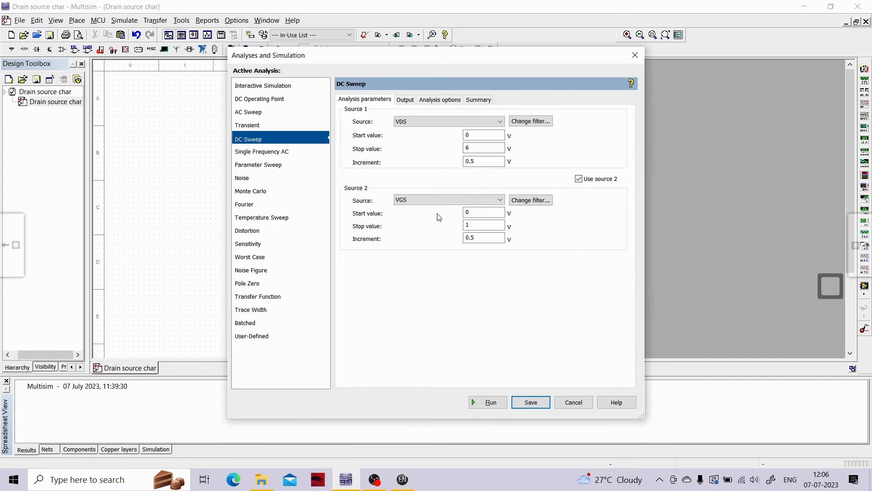
pyautogui.click(476, 224)
pyautogui.press('BackSpace')
pyautogui.write('5')
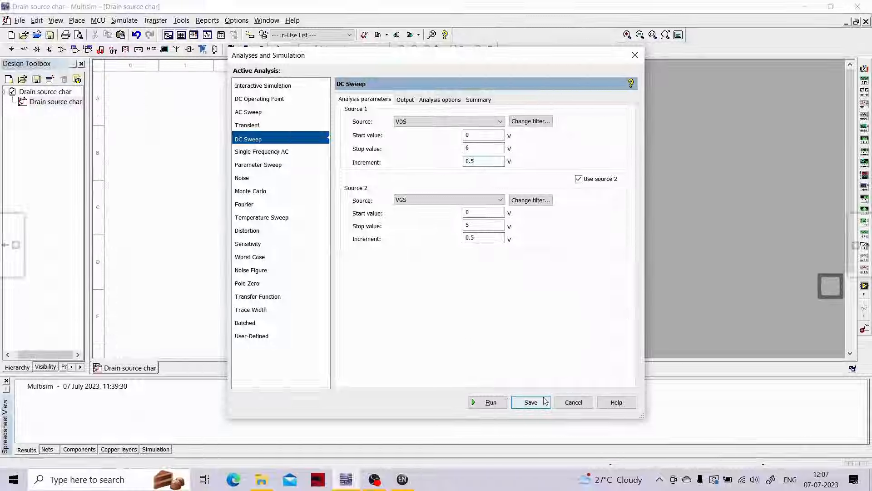
# - Add the expression abs(I(VDS)) to the DC Sweep's selected output variables
pyautogui.click(411, 102)
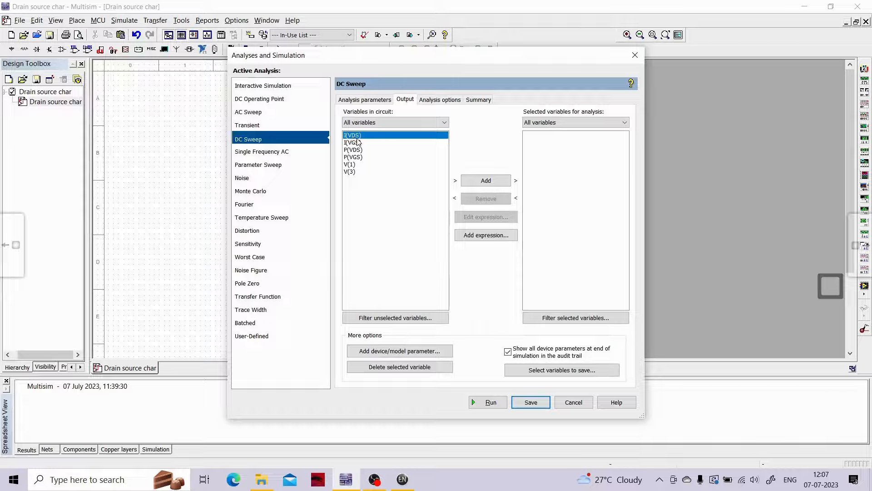
pyautogui.click(486, 238)
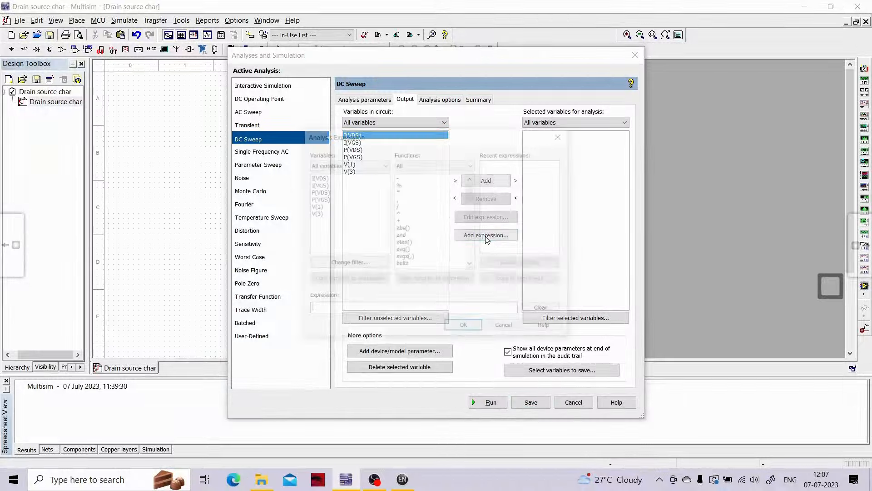
pyautogui.doubleClick(400, 228)
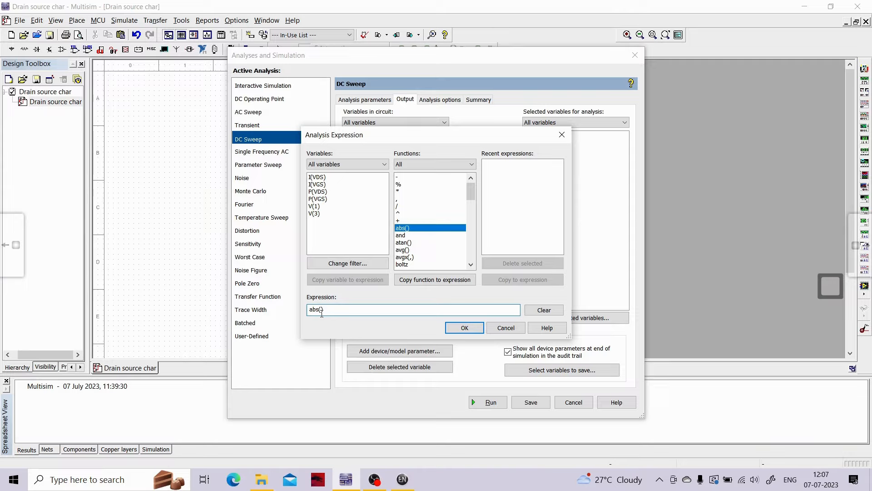
pyautogui.click(320, 177)
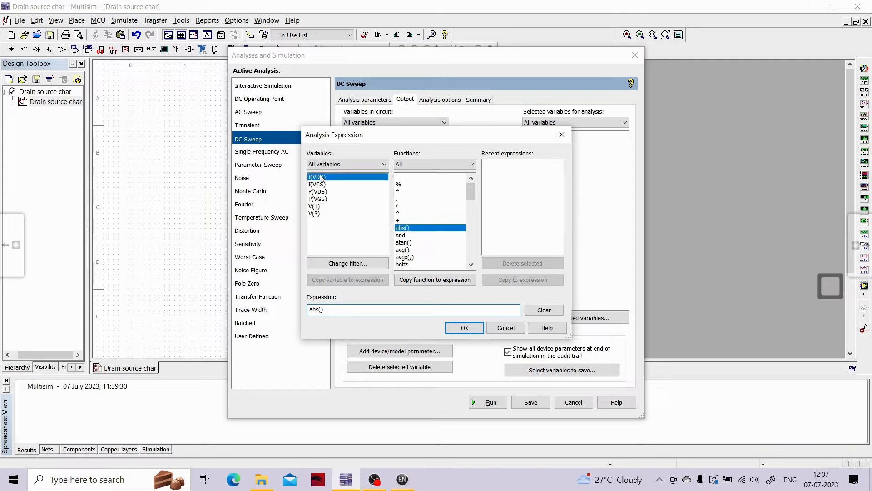
pyautogui.doubleClick(319, 177)
pyautogui.moveTo(347, 311); pyautogui.dragTo(302, 310)
pyautogui.click(363, 311)
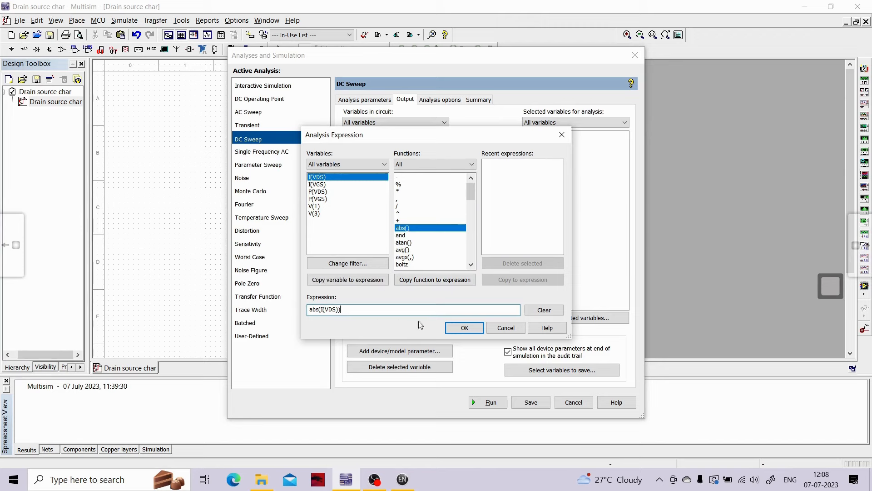
pyautogui.click(462, 328)
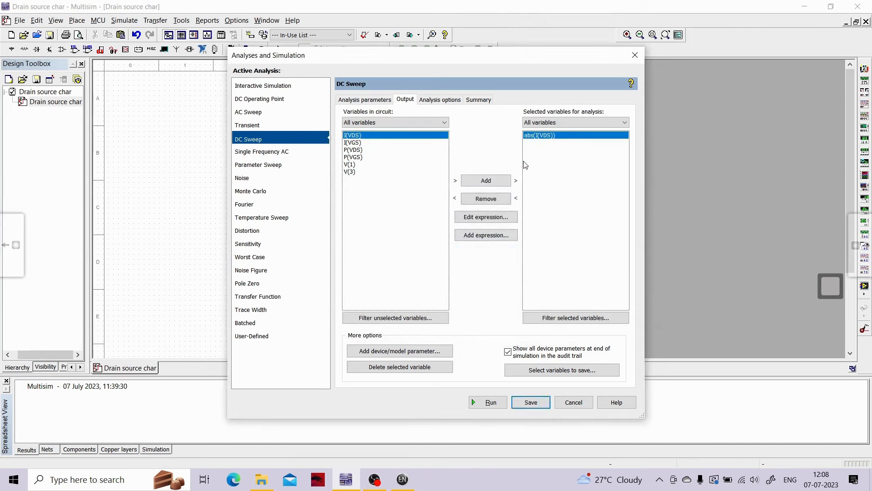
# - Save the DC Sweep settings, run the simulation and maximize the resulting graph
pyautogui.click(543, 403)
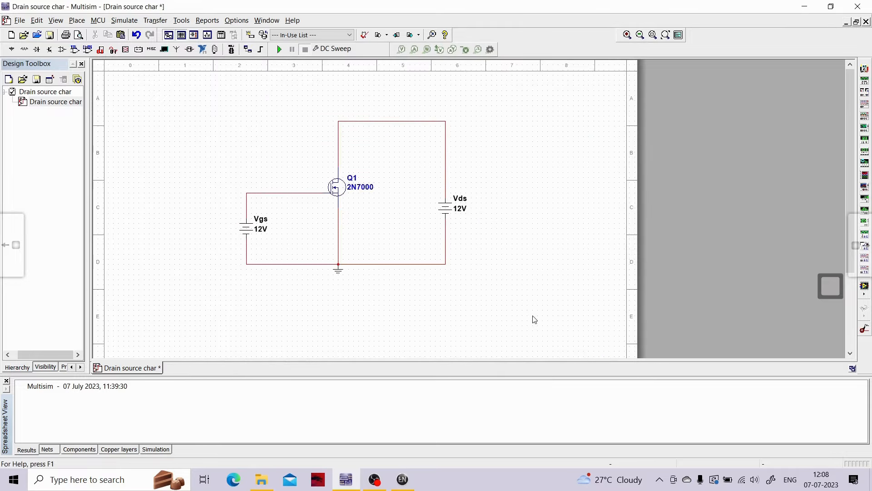
pyautogui.click(279, 51)
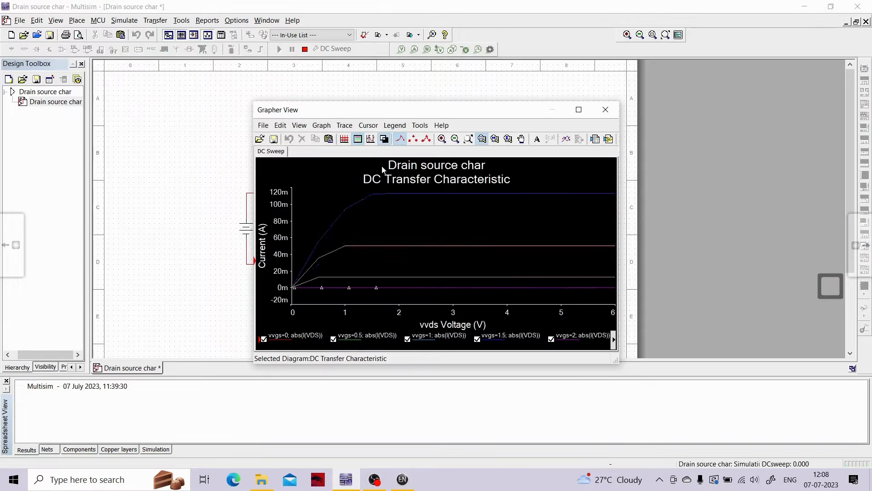
pyautogui.click(578, 110)
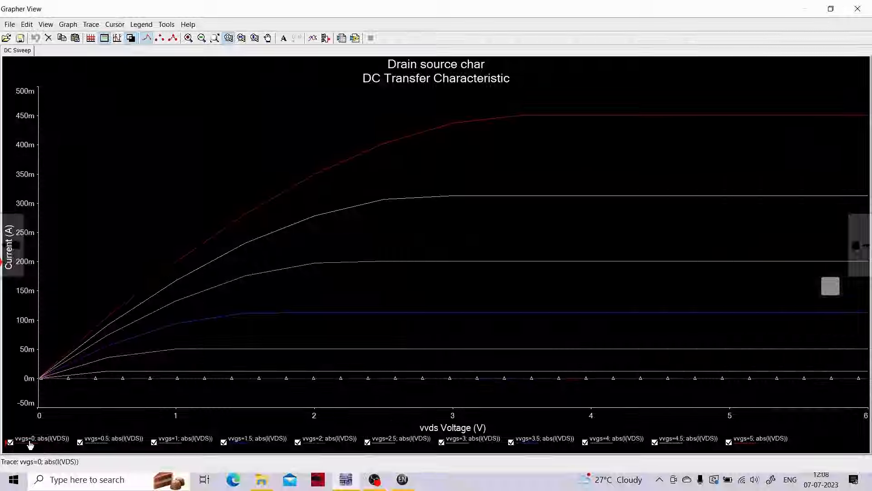
# - Hide the traces for vvgs = 2, 1.5, 1, 0.5 and 0 on the DC transfer characteristic graph
pyautogui.click(25, 442)
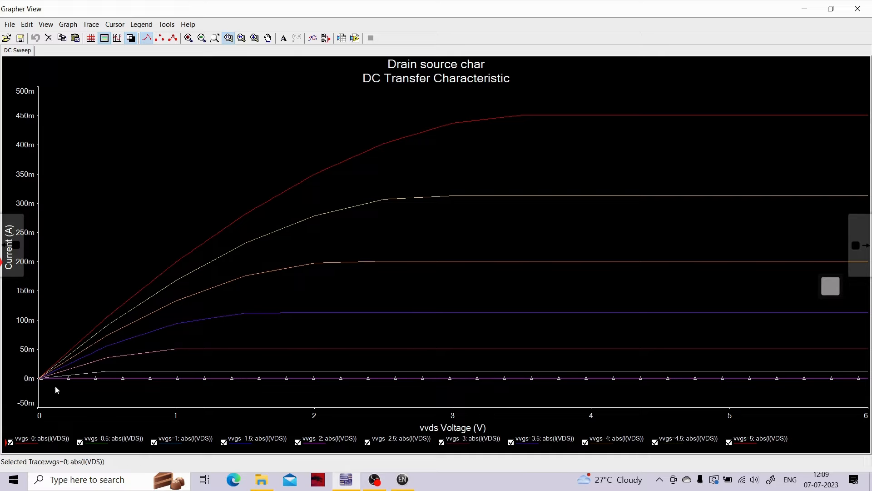
pyautogui.click(298, 442)
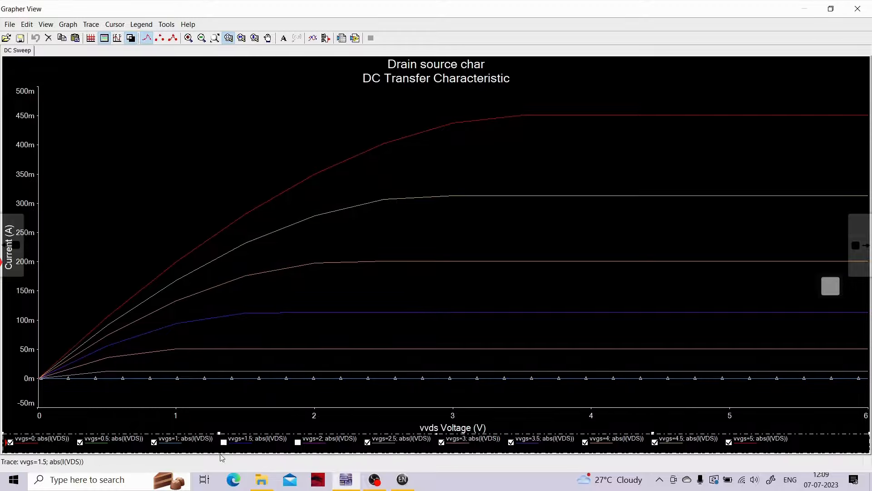
pyautogui.click(223, 442)
pyautogui.click(153, 444)
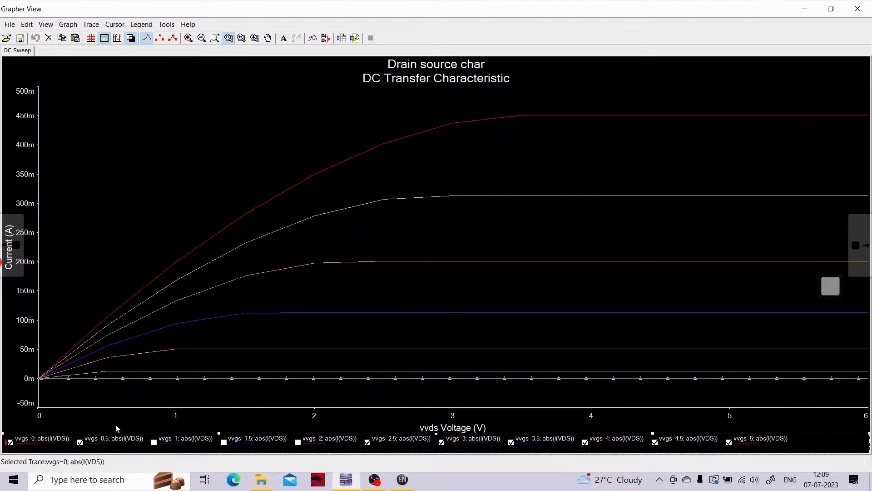
pyautogui.click(80, 444)
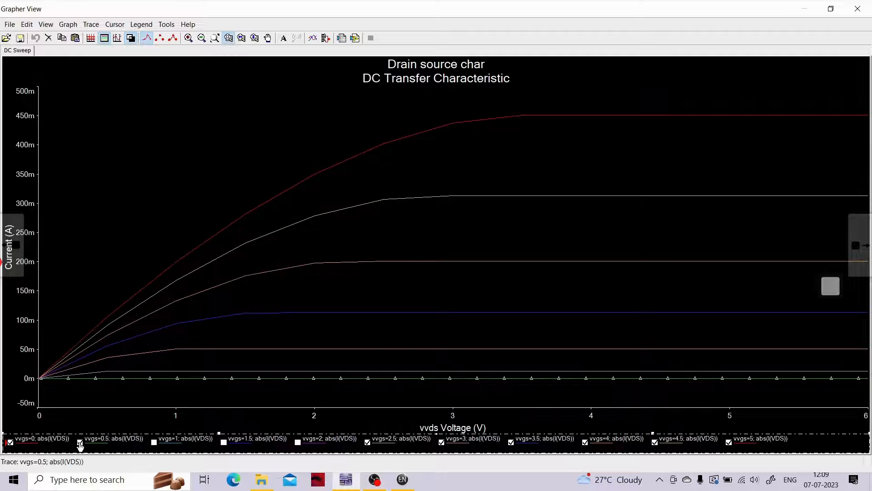
pyautogui.click(16, 442)
pyautogui.click(10, 442)
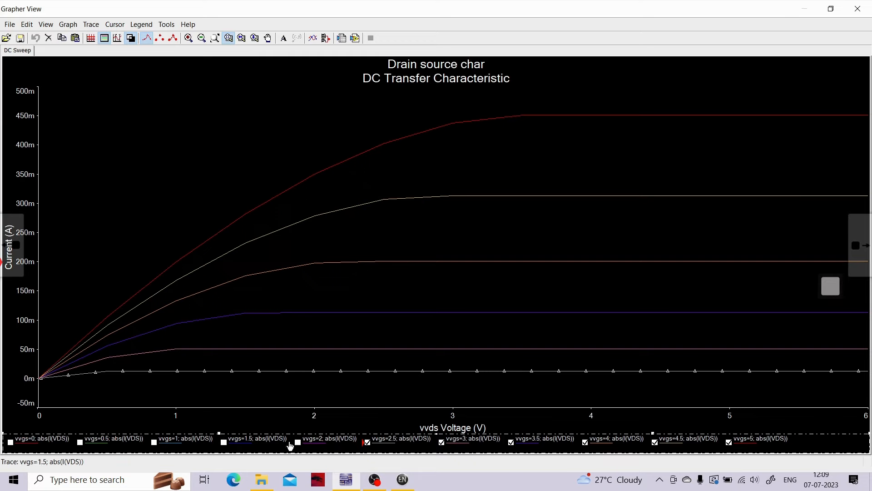
# - Show the traces for vvgs = 0, 0.5, 1, 1.5 and 2 again, one after another
pyautogui.click(11, 442)
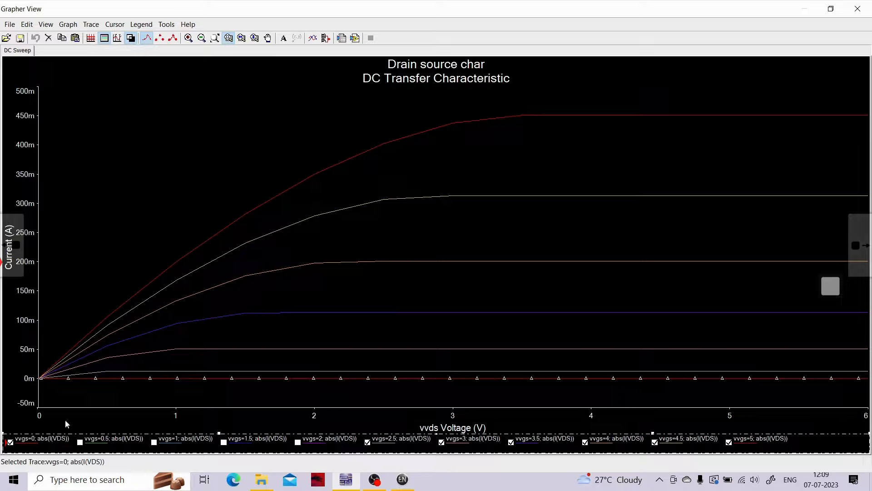
pyautogui.click(80, 442)
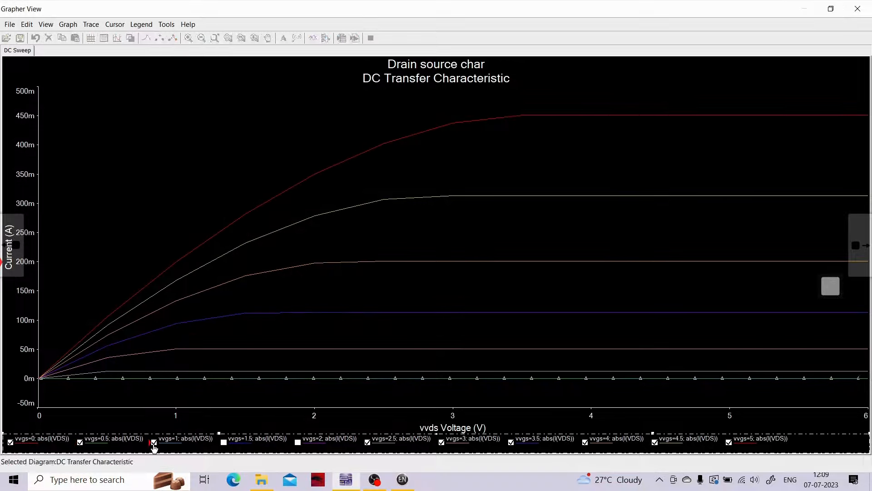
pyautogui.click(154, 442)
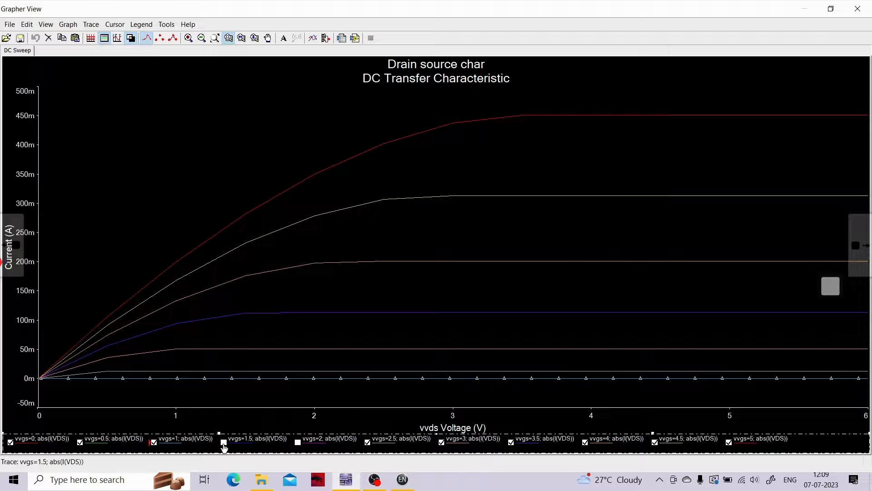
pyautogui.click(224, 442)
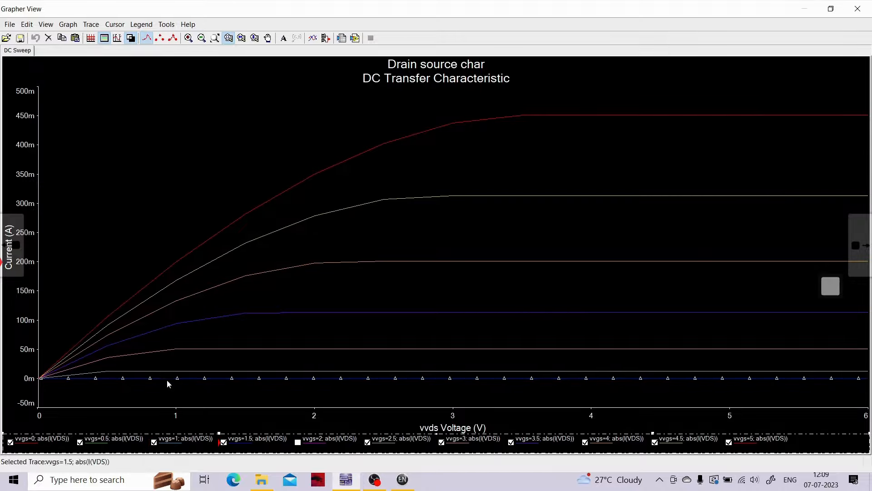
pyautogui.click(299, 450)
pyautogui.click(298, 443)
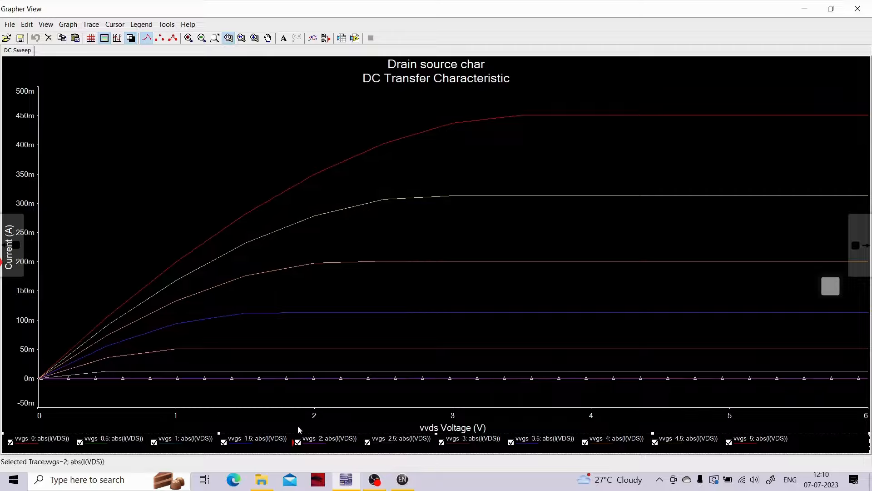
# - Annotate the zero-current traces in red pen with an upward arrow and the note "Vgs = 0V to 2V →"
pyautogui.click(825, 282)
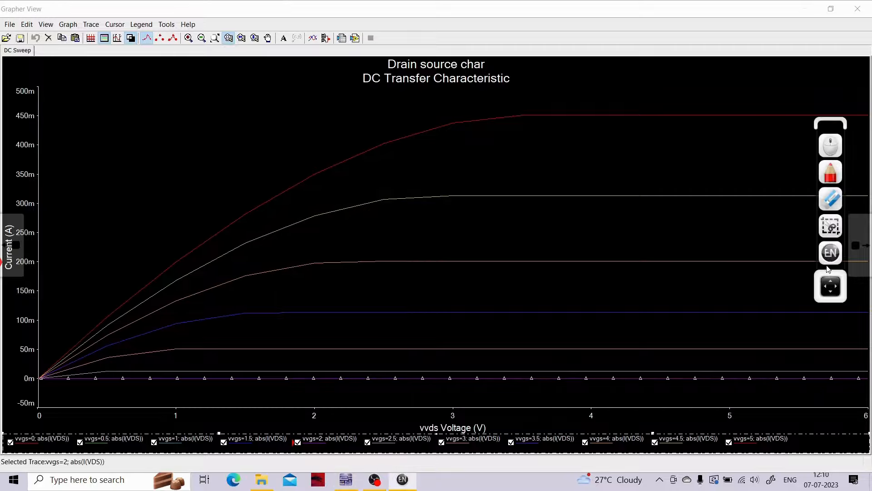
pyautogui.click(830, 173)
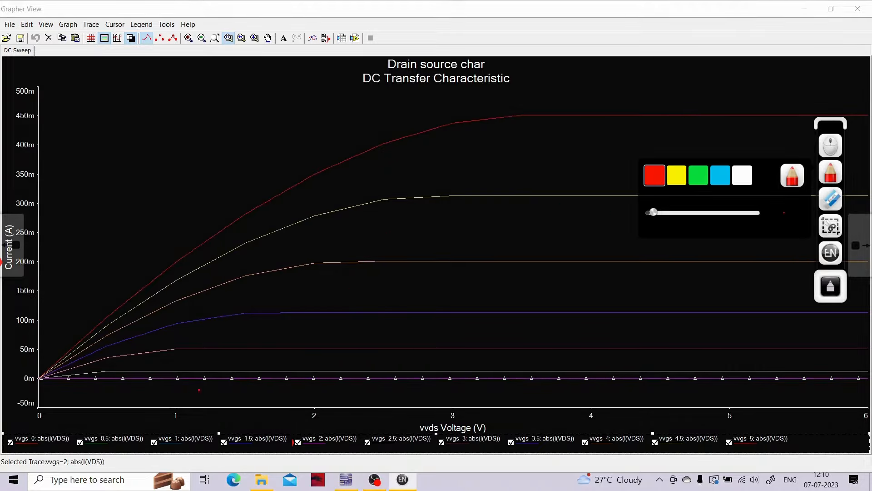
pyautogui.click(113, 389)
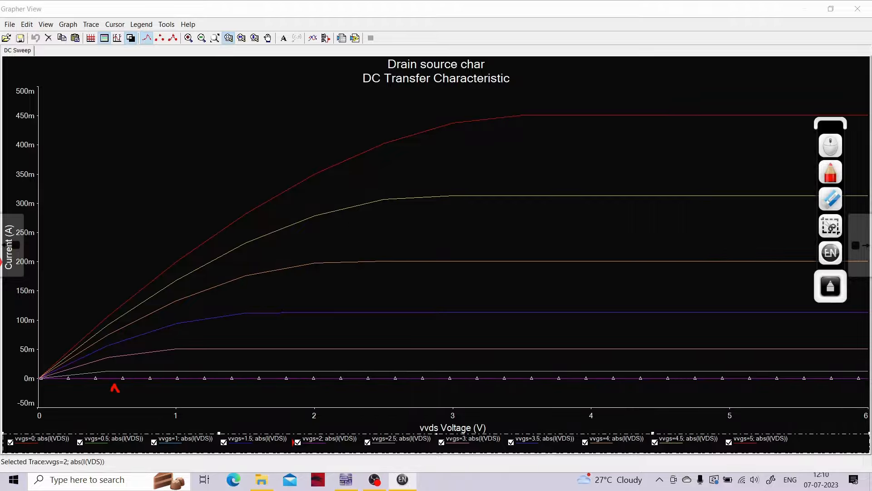
pyautogui.moveTo(118, 391)
pyautogui.mouseDown()
pyautogui.moveTo(123, 401)
pyautogui.moveTo(149, 394)
pyautogui.moveTo(157, 421)
pyautogui.moveTo(227, 398)
pyautogui.moveTo(317, 407)
pyautogui.mouseUp()
pyautogui.click(179, 407)
pyautogui.moveTo(295, 402)
pyautogui.mouseDown()
pyautogui.moveTo(366, 406)
pyautogui.moveTo(367, 416)
pyautogui.mouseUp()
pyautogui.moveTo(375, 406)
pyautogui.mouseDown()
pyautogui.moveTo(385, 416)
pyautogui.moveTo(431, 406)
pyautogui.moveTo(431, 415)
pyautogui.mouseUp()
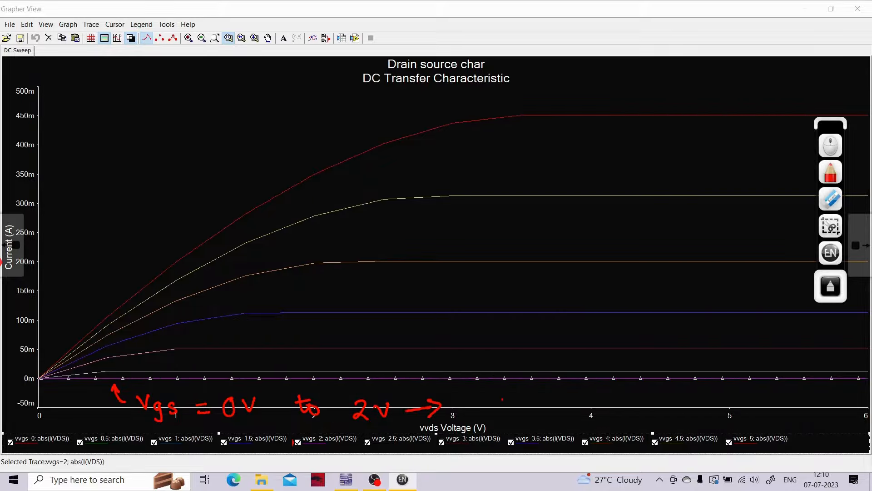
# - Complete the red note with "IDS = 0 mA" and enclose that part in a cloud outline
pyautogui.moveTo(478, 398)
pyautogui.mouseDown()
pyautogui.moveTo(496, 398)
pyautogui.moveTo(489, 414)
pyautogui.mouseUp()
pyautogui.moveTo(483, 412); pyautogui.dragTo(506, 415)
pyautogui.moveTo(507, 406)
pyautogui.mouseDown()
pyautogui.moveTo(507, 415)
pyautogui.moveTo(525, 416)
pyautogui.mouseUp()
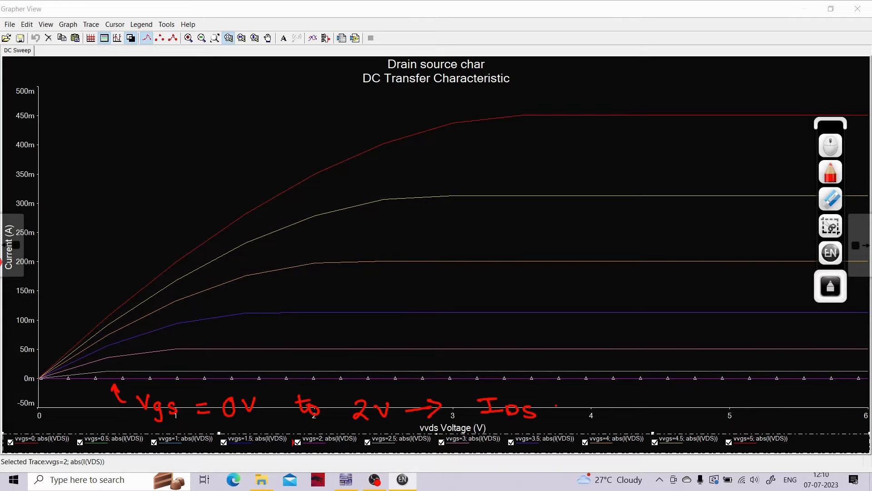
pyautogui.moveTo(574, 405); pyautogui.dragTo(623, 414)
pyautogui.moveTo(628, 415)
pyautogui.mouseDown()
pyautogui.moveTo(634, 399)
pyautogui.moveTo(643, 414)
pyautogui.mouseUp()
pyautogui.moveTo(547, 391)
pyautogui.mouseDown()
pyautogui.moveTo(487, 387)
pyautogui.moveTo(470, 424)
pyautogui.moveTo(585, 432)
pyautogui.moveTo(661, 414)
pyautogui.moveTo(560, 390)
pyautogui.mouseUp()
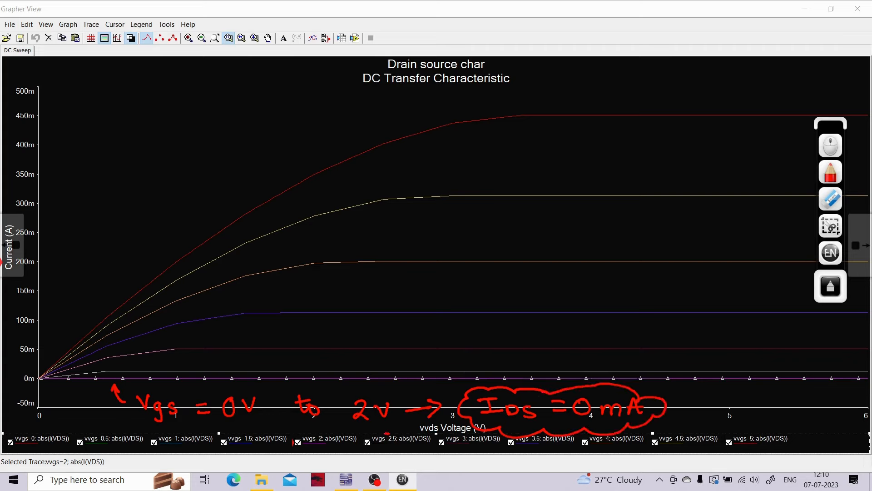
pyautogui.moveTo(387, 433)
pyautogui.mouseDown()
pyautogui.moveTo(363, 451)
pyautogui.moveTo(421, 446)
pyautogui.moveTo(377, 431)
pyautogui.mouseUp()
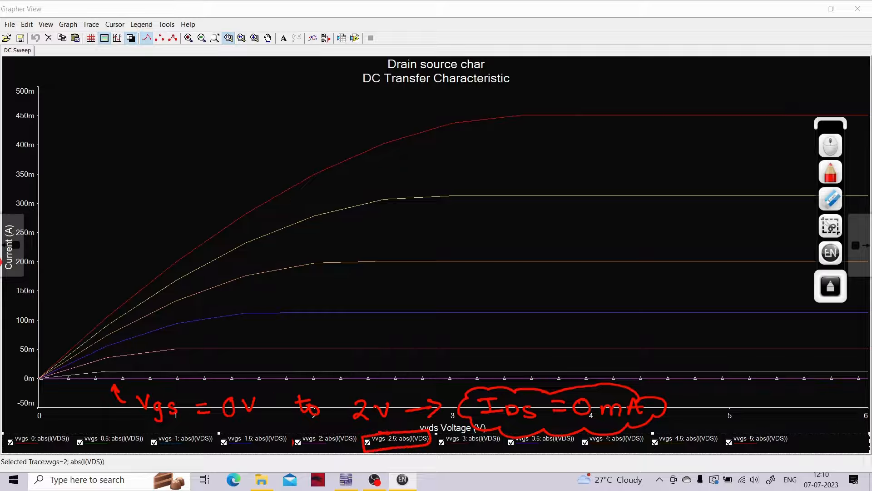
pyautogui.click(832, 203)
pyautogui.click(833, 290)
pyautogui.click(831, 198)
pyautogui.click(710, 203)
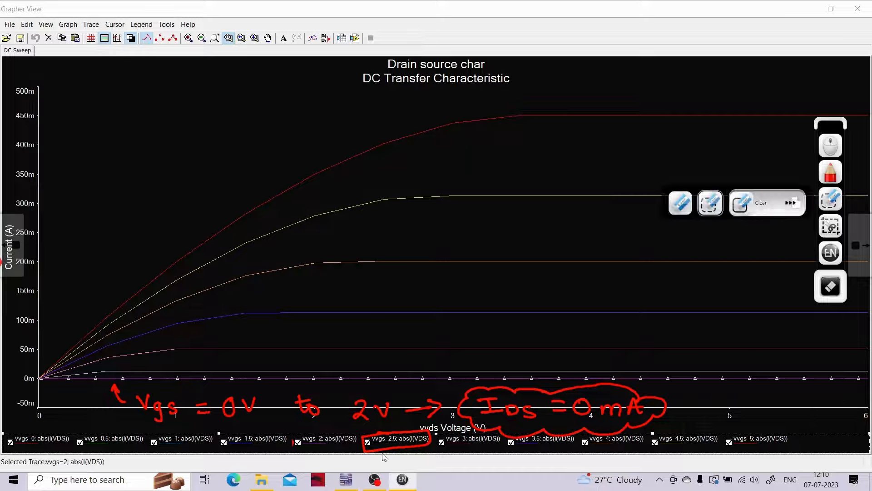
pyautogui.click(425, 440)
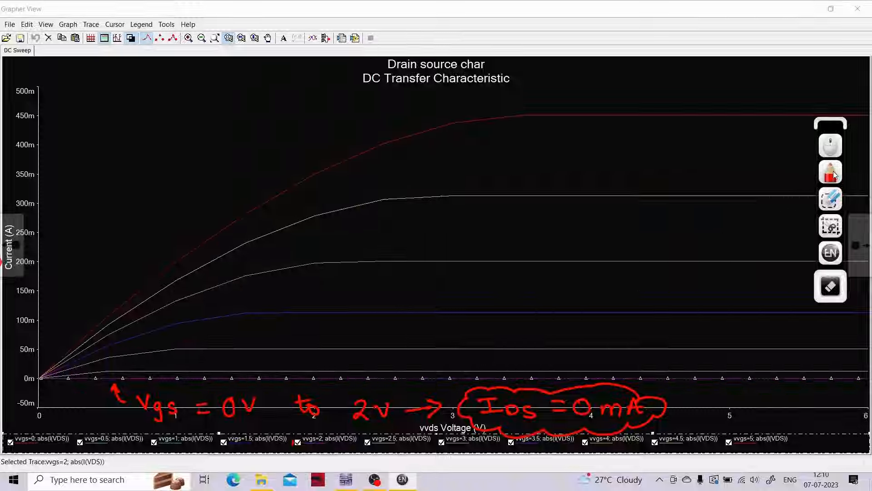
# - Write "VTH =" with "(2N7000)" below it in blue pen in the empty area above the curves
pyautogui.click(829, 172)
pyautogui.click(721, 175)
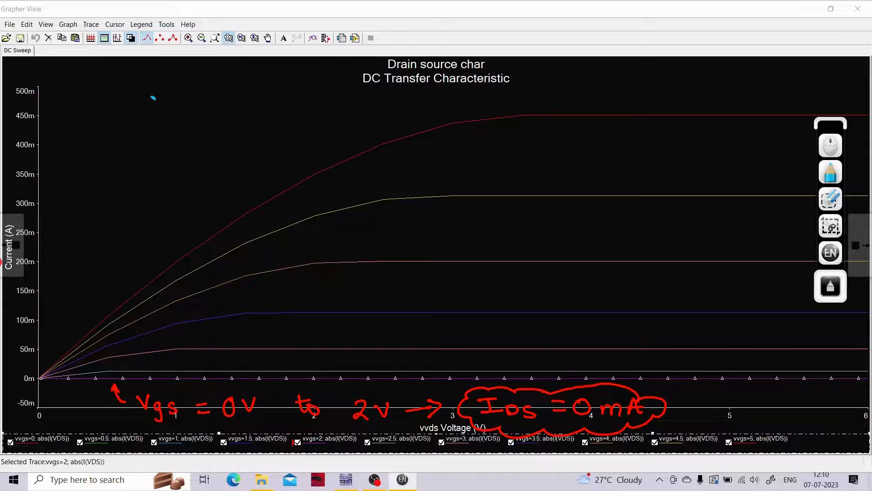
pyautogui.moveTo(153, 98)
pyautogui.mouseDown()
pyautogui.moveTo(198, 119)
pyautogui.moveTo(217, 106)
pyautogui.mouseUp()
pyautogui.moveTo(207, 111); pyautogui.dragTo(218, 110)
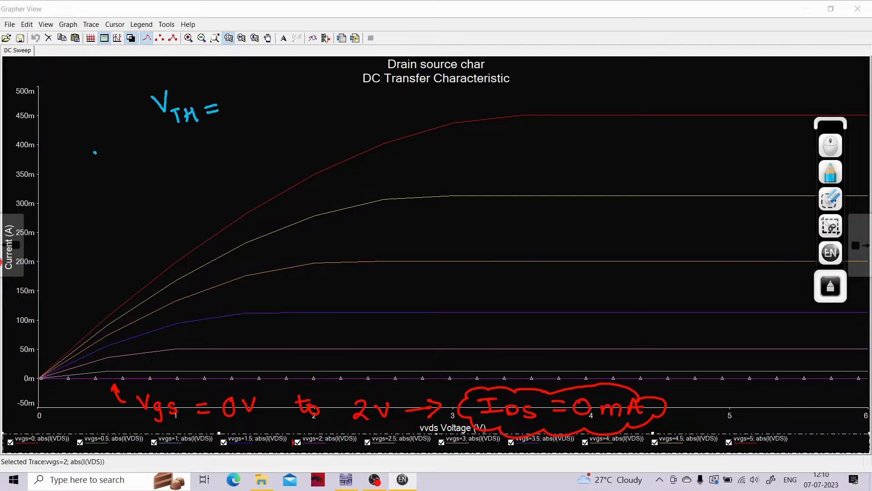
pyautogui.moveTo(95, 153)
pyautogui.mouseDown()
pyautogui.moveTo(111, 177)
pyautogui.moveTo(124, 162)
pyautogui.moveTo(149, 154)
pyautogui.moveTo(156, 172)
pyautogui.moveTo(191, 154)
pyautogui.moveTo(205, 166)
pyautogui.mouseUp()
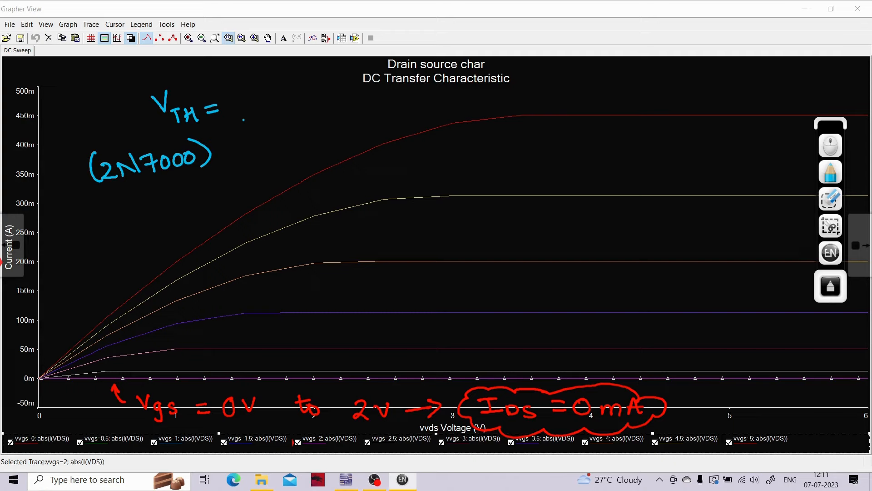
# - Write the threshold value 2.474 after "VTH =", underline it twice and draw a curved arrow from VTH to it
pyautogui.moveTo(240, 96)
pyautogui.mouseDown()
pyautogui.moveTo(245, 111)
pyautogui.moveTo(283, 102)
pyautogui.moveTo(275, 110)
pyautogui.mouseUp()
pyautogui.moveTo(290, 89)
pyautogui.mouseDown()
pyautogui.moveTo(300, 91)
pyautogui.moveTo(296, 104)
pyautogui.mouseUp()
pyautogui.moveTo(293, 96); pyautogui.dragTo(305, 93)
pyautogui.moveTo(316, 84)
pyautogui.mouseDown()
pyautogui.moveTo(310, 95)
pyautogui.moveTo(324, 92)
pyautogui.mouseUp()
pyautogui.moveTo(316, 87); pyautogui.dragTo(318, 102)
pyautogui.moveTo(245, 126)
pyautogui.mouseDown()
pyautogui.moveTo(327, 104)
pyautogui.moveTo(317, 114)
pyautogui.mouseUp()
pyautogui.moveTo(179, 81)
pyautogui.mouseDown()
pyautogui.moveTo(229, 76)
pyautogui.moveTo(216, 83)
pyautogui.mouseUp()
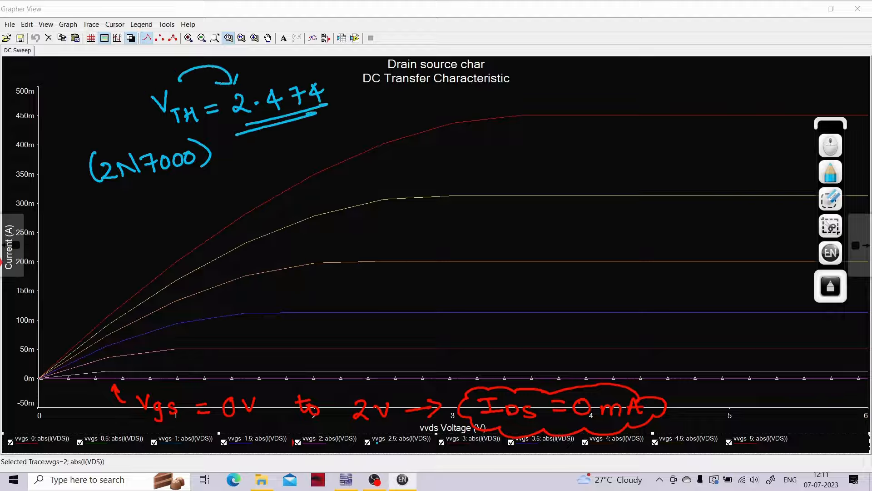
# - Box the vvgs=2.5 legend entry in blue and write "Vgs > VTH" above the curves
pyautogui.moveTo(388, 426)
pyautogui.mouseDown()
pyautogui.moveTo(359, 435)
pyautogui.moveTo(417, 454)
pyautogui.moveTo(437, 443)
pyautogui.moveTo(366, 428)
pyautogui.mouseUp()
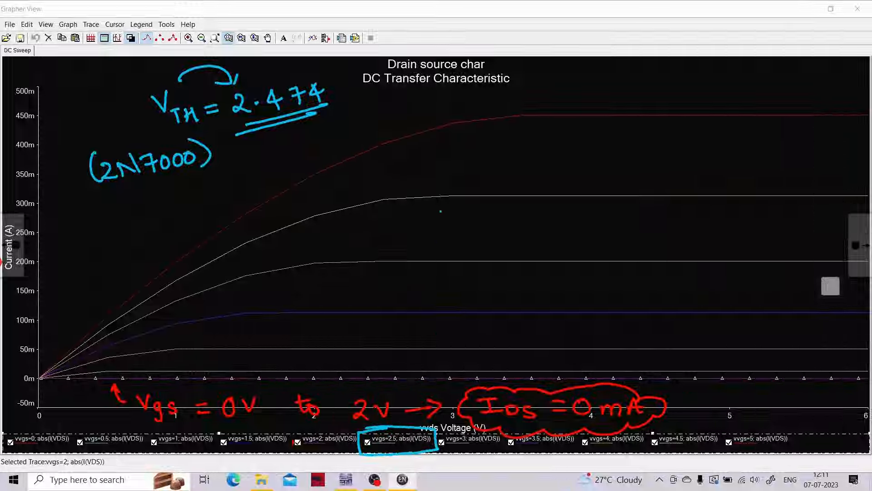
pyautogui.moveTo(548, 65)
pyautogui.mouseDown()
pyautogui.moveTo(563, 74)
pyautogui.moveTo(569, 64)
pyautogui.mouseUp()
pyautogui.moveTo(577, 80); pyautogui.dragTo(573, 99)
pyautogui.moveTo(591, 81)
pyautogui.mouseDown()
pyautogui.moveTo(586, 91)
pyautogui.moveTo(625, 82)
pyautogui.moveTo(611, 93)
pyautogui.moveTo(654, 67)
pyautogui.moveTo(671, 83)
pyautogui.mouseUp()
pyautogui.moveTo(664, 86); pyautogui.dragTo(664, 96)
pyautogui.moveTo(676, 80)
pyautogui.mouseDown()
pyautogui.moveTo(677, 96)
pyautogui.moveTo(687, 87)
pyautogui.mouseUp()
pyautogui.moveTo(689, 85); pyautogui.dragTo(690, 99)
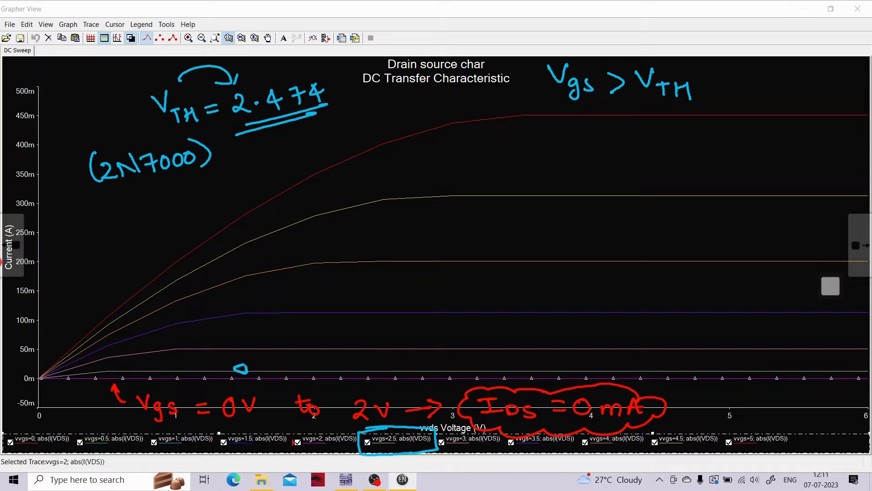
# - Mark the vvgs=2.5 trace in blue, and erase that mark along with the red Vgs and IDS notes
pyautogui.moveTo(242, 368); pyautogui.dragTo(353, 369)
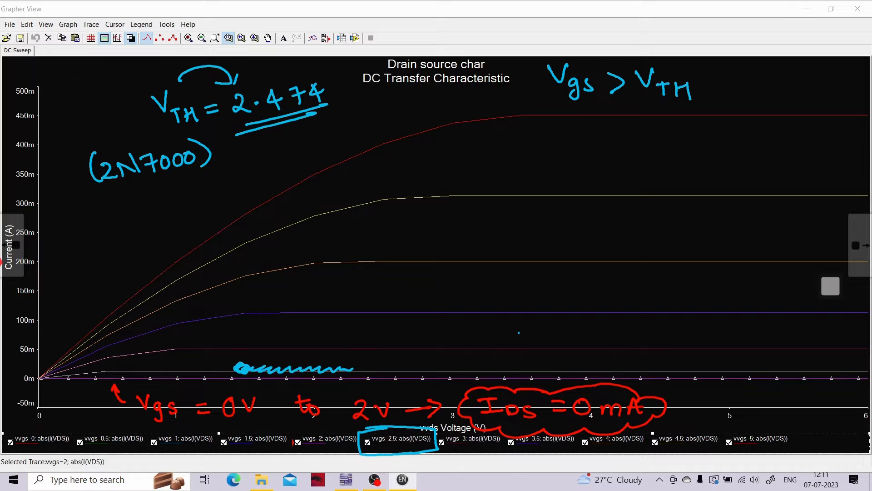
pyautogui.click(830, 278)
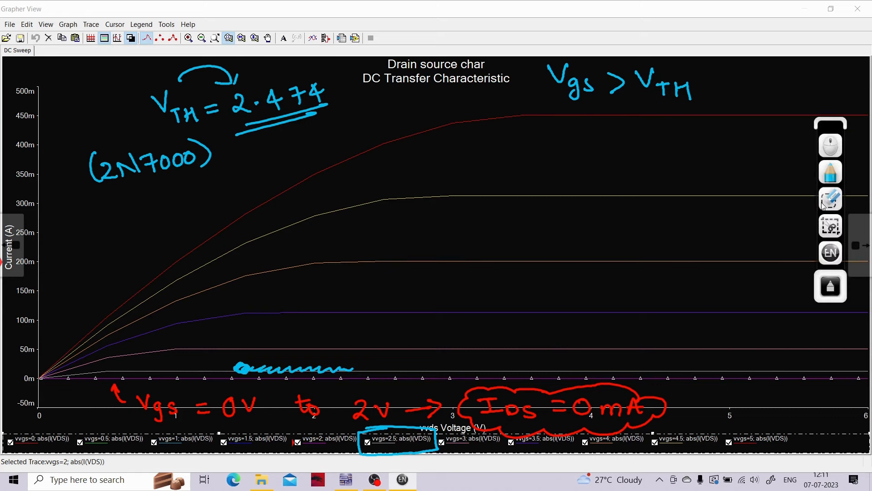
pyautogui.click(835, 198)
pyautogui.moveTo(276, 356)
pyautogui.mouseDown()
pyautogui.moveTo(264, 372)
pyautogui.moveTo(304, 375)
pyautogui.moveTo(295, 368)
pyautogui.mouseUp()
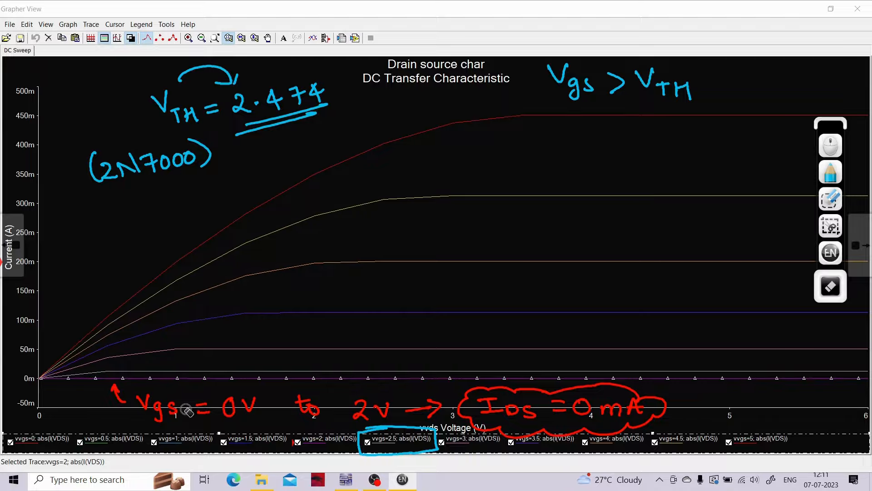
pyautogui.moveTo(122, 392)
pyautogui.mouseDown()
pyautogui.moveTo(116, 384)
pyautogui.moveTo(211, 435)
pyautogui.moveTo(393, 430)
pyautogui.moveTo(545, 452)
pyautogui.moveTo(457, 368)
pyautogui.moveTo(28, 397)
pyautogui.moveTo(40, 401)
pyautogui.mouseUp()
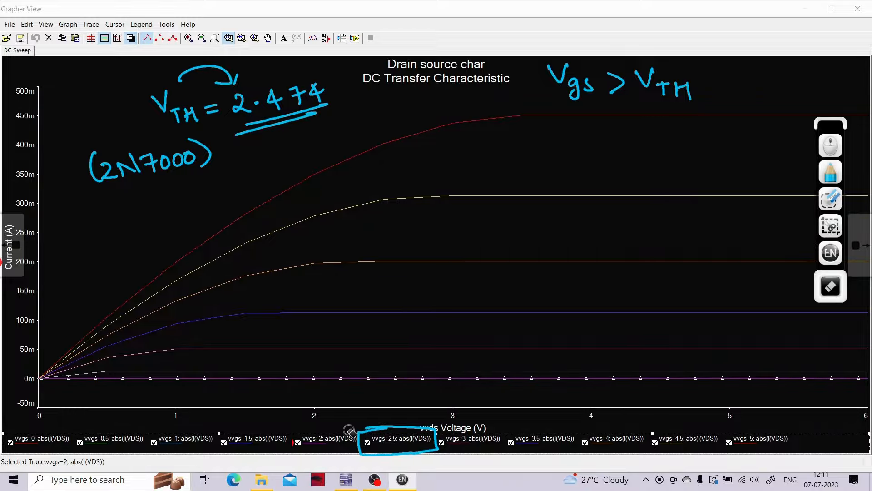
# - Leave annotation mode and select the vvgs=2.5 trace on the graph
pyautogui.click(831, 146)
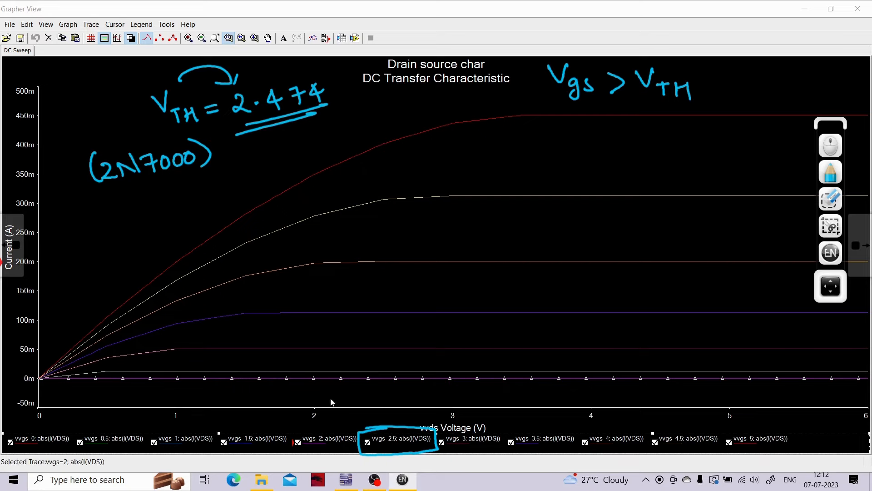
pyautogui.click(368, 442)
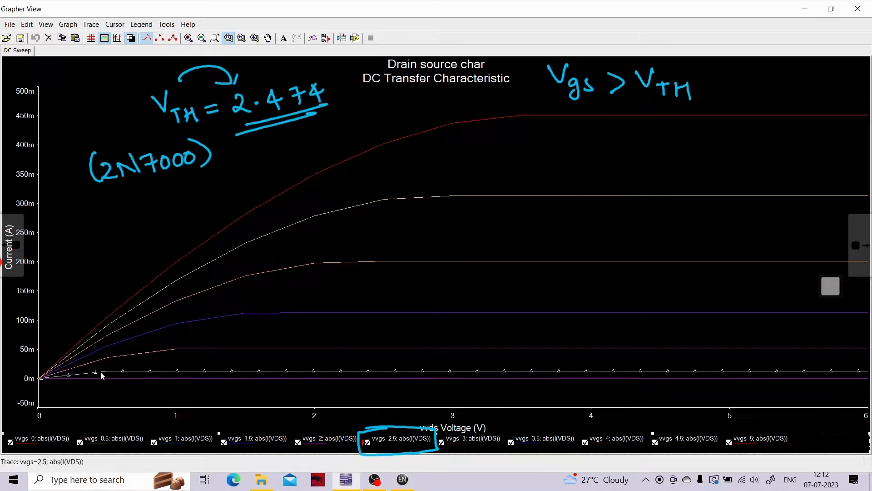
pyautogui.click(172, 373)
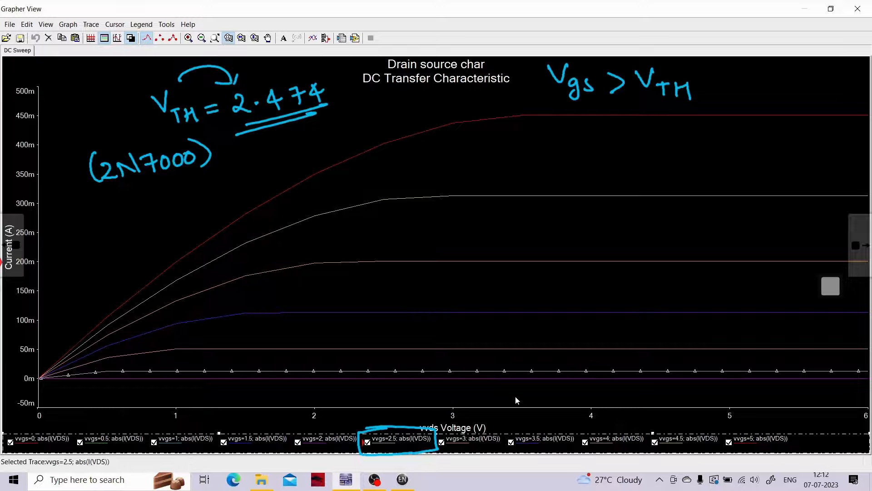
# - Select the vvgs=3 trace on the graph
pyautogui.click(442, 448)
pyautogui.click(232, 349)
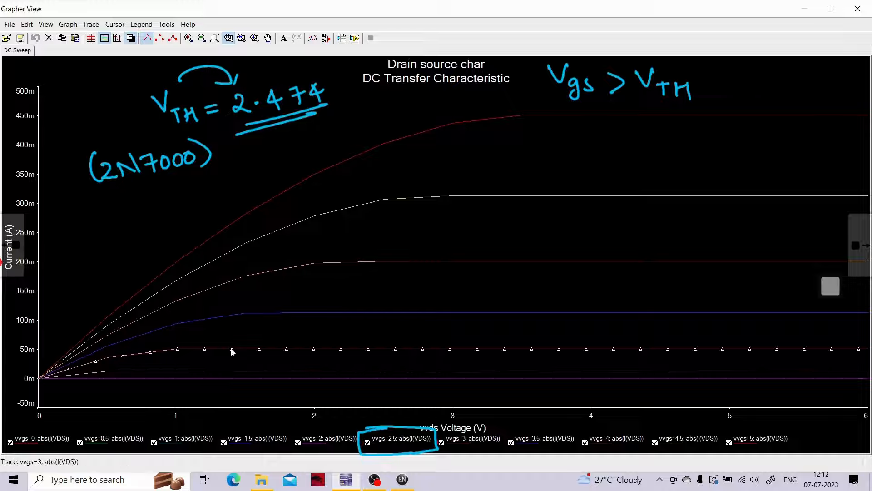
pyautogui.click(425, 449)
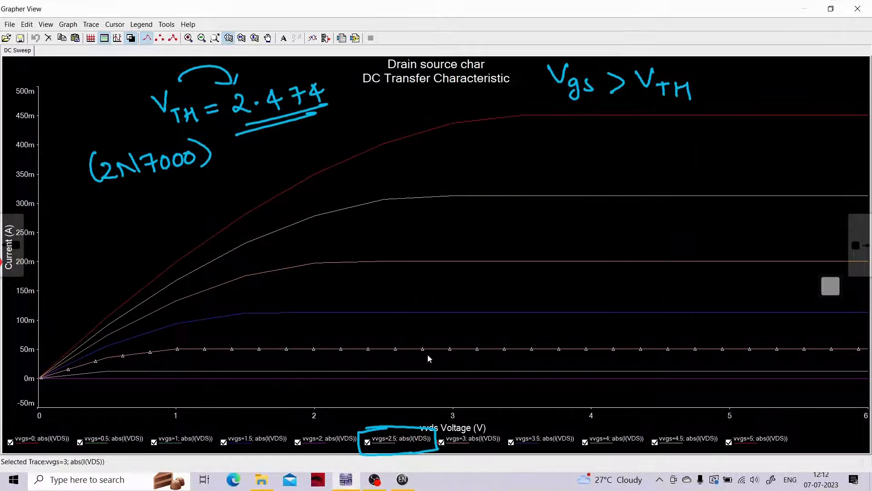
pyautogui.click(441, 448)
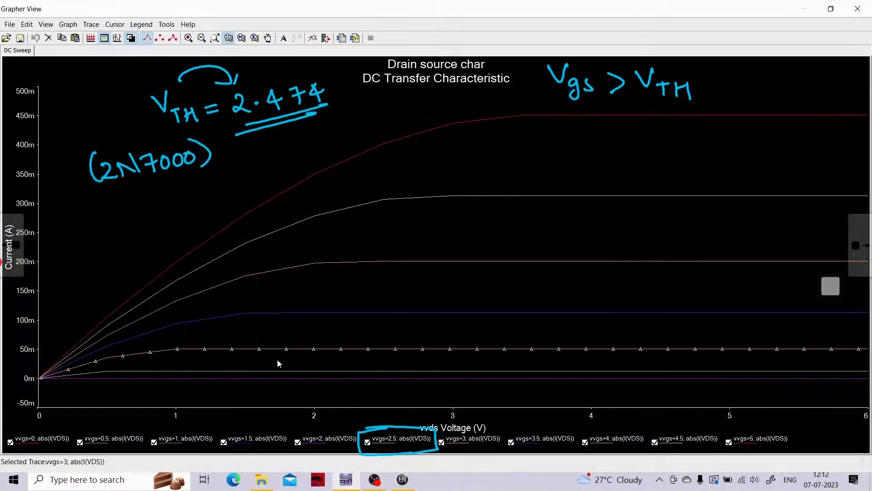
pyautogui.click(464, 451)
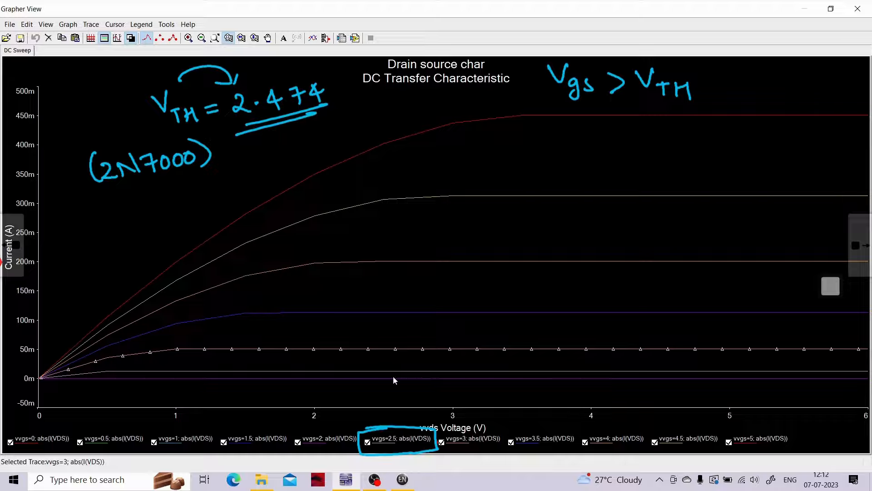
# - Hide the vvgs=3 trace, show it again and pick its curve on the graph
pyautogui.click(441, 442)
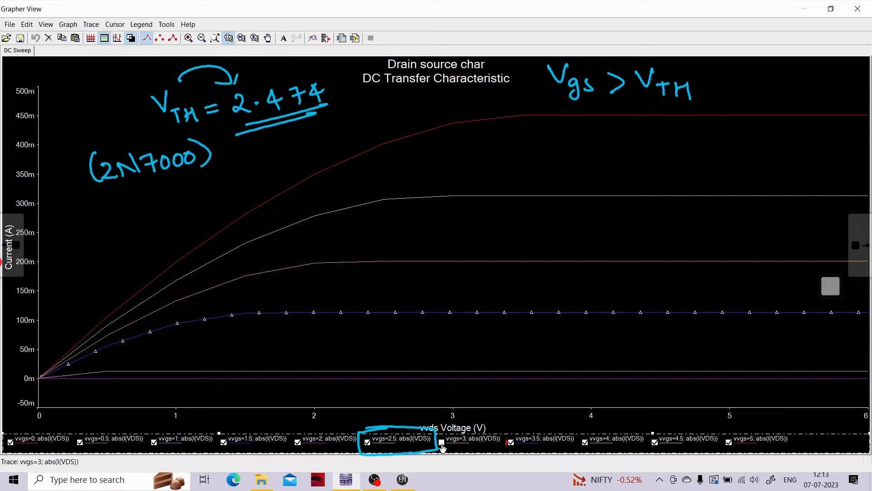
pyautogui.click(441, 443)
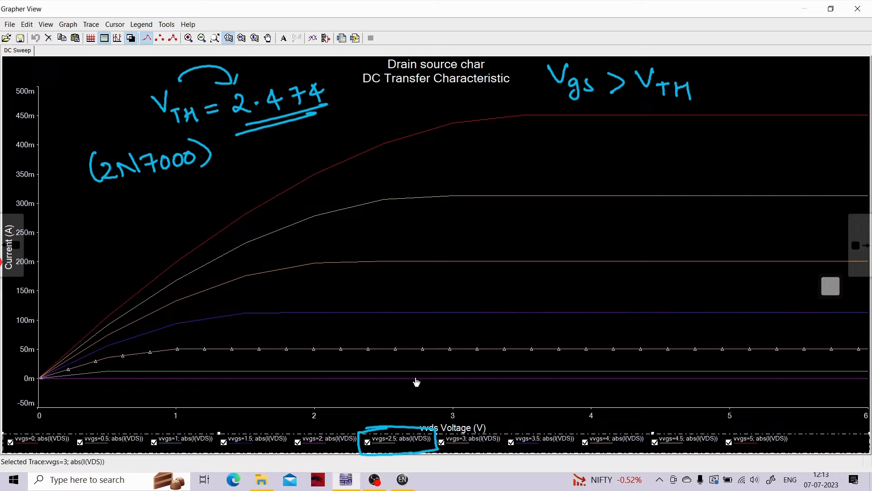
pyautogui.click(162, 350)
# - Erase all the blue handwritten notes and the legend box from the graph
pyautogui.click(826, 286)
pyautogui.click(831, 202)
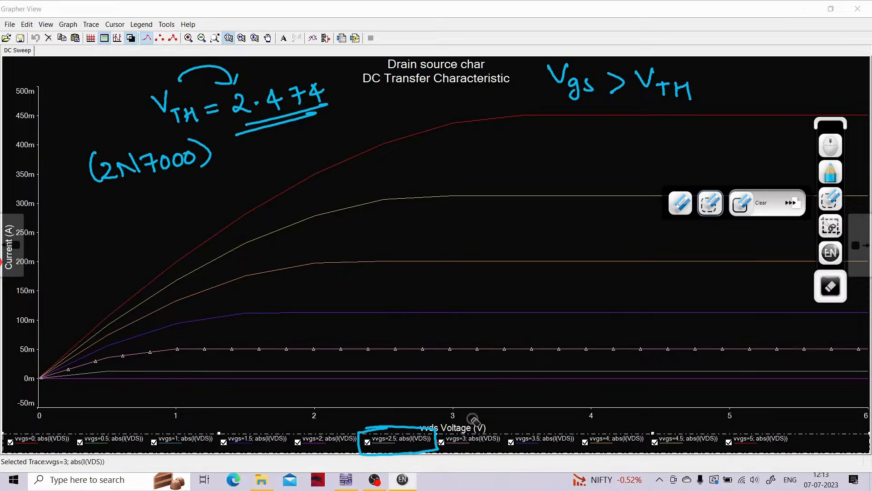
pyautogui.moveTo(449, 411)
pyautogui.mouseDown()
pyautogui.moveTo(373, 460)
pyautogui.moveTo(397, 458)
pyautogui.mouseUp()
pyautogui.moveTo(221, 23)
pyautogui.mouseDown()
pyautogui.moveTo(34, 204)
pyautogui.moveTo(208, 25)
pyautogui.mouseUp()
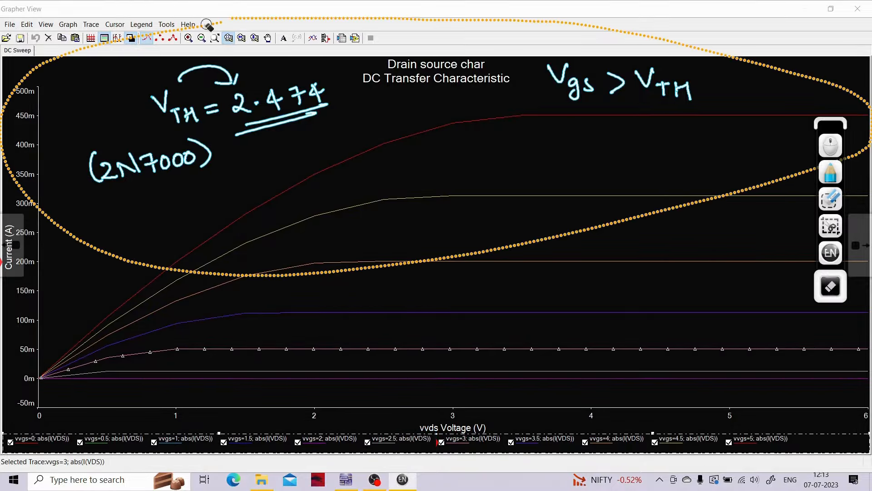
# - Write "Vgs = 0 to 2V" in blue below the flat zero-current trace, with an arrow pointing to it
pyautogui.click(830, 172)
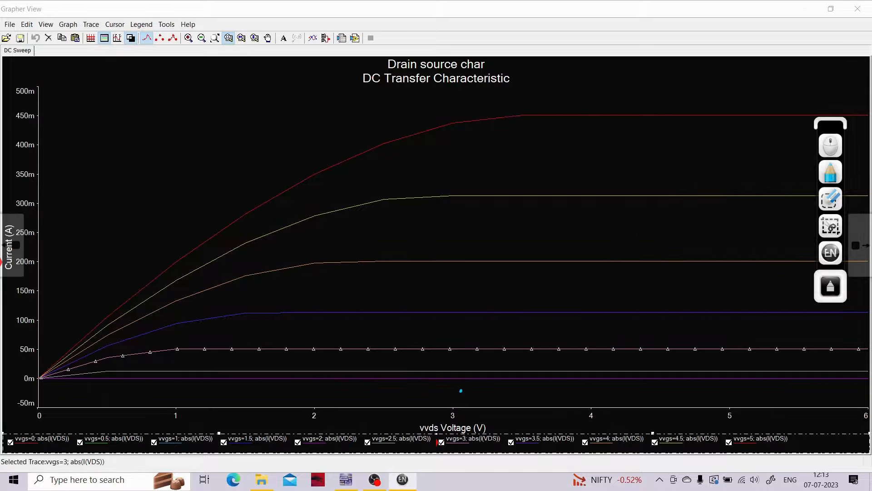
pyautogui.moveTo(459, 395)
pyautogui.mouseDown()
pyautogui.moveTo(507, 399)
pyautogui.moveTo(512, 419)
pyautogui.moveTo(517, 412)
pyautogui.mouseUp()
pyautogui.moveTo(526, 403)
pyautogui.mouseDown()
pyautogui.moveTo(520, 414)
pyautogui.moveTo(545, 404)
pyautogui.mouseUp()
pyautogui.moveTo(536, 410)
pyautogui.mouseDown()
pyautogui.moveTo(565, 397)
pyautogui.moveTo(605, 401)
pyautogui.moveTo(608, 414)
pyautogui.moveTo(623, 405)
pyautogui.moveTo(659, 411)
pyautogui.moveTo(674, 399)
pyautogui.mouseUp()
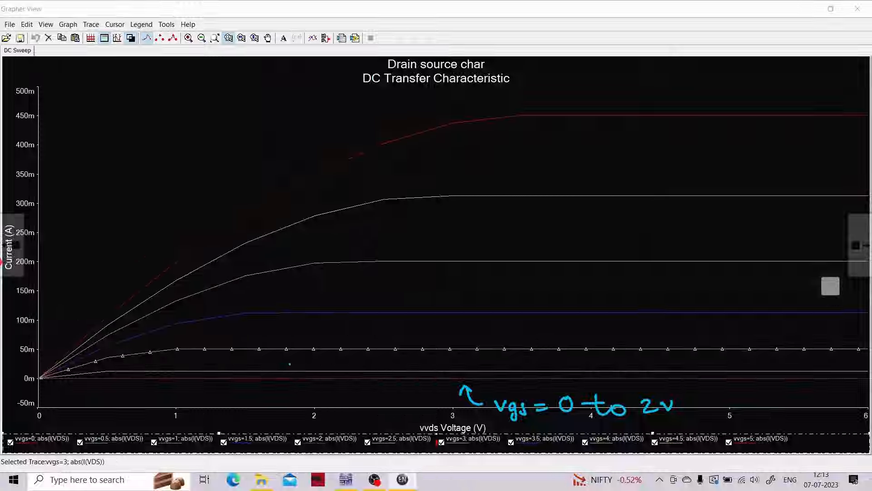
# - Label the lowest rising curve "2.5" and the curve above it "Vgs = 3V" with an arrow
pyautogui.moveTo(289, 362); pyautogui.dragTo(305, 373)
pyautogui.click(301, 370)
pyautogui.moveTo(306, 361); pyautogui.dragTo(313, 361)
pyautogui.moveTo(386, 335)
pyautogui.mouseDown()
pyautogui.moveTo(396, 341)
pyautogui.moveTo(435, 326)
pyautogui.moveTo(438, 344)
pyautogui.moveTo(446, 341)
pyautogui.mouseUp()
pyautogui.moveTo(460, 330); pyautogui.dragTo(472, 330)
pyautogui.moveTo(465, 337)
pyautogui.mouseDown()
pyautogui.moveTo(480, 342)
pyautogui.moveTo(508, 324)
pyautogui.mouseUp()
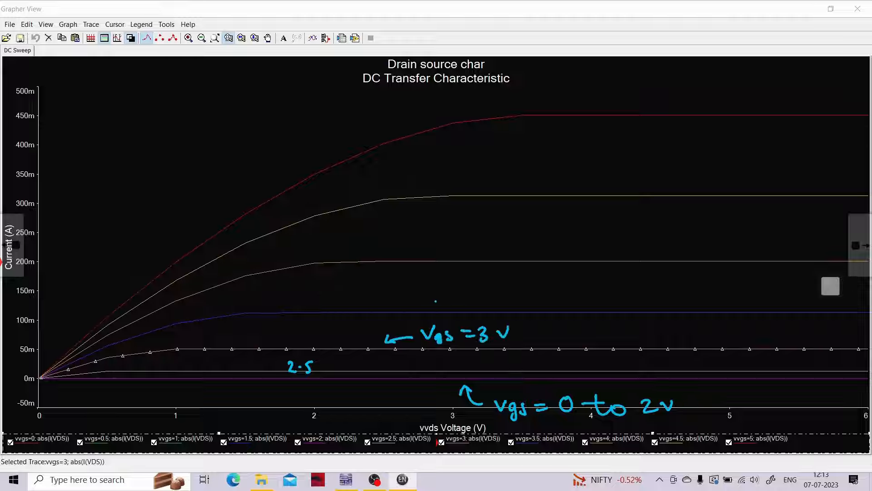
# - Label the blue curve "Vgs = 3.5" with an arrow pointing to it
pyautogui.moveTo(438, 297)
pyautogui.mouseDown()
pyautogui.moveTo(446, 306)
pyautogui.moveTo(494, 278)
pyautogui.mouseUp()
pyautogui.moveTo(504, 288); pyautogui.dragTo(501, 304)
pyautogui.moveTo(520, 289)
pyautogui.mouseDown()
pyautogui.moveTo(513, 302)
pyautogui.moveTo(550, 293)
pyautogui.mouseUp()
pyautogui.moveTo(538, 300); pyautogui.dragTo(577, 297)
pyautogui.moveTo(591, 287); pyautogui.dragTo(586, 303)
pyautogui.moveTo(591, 287); pyautogui.dragTo(603, 286)
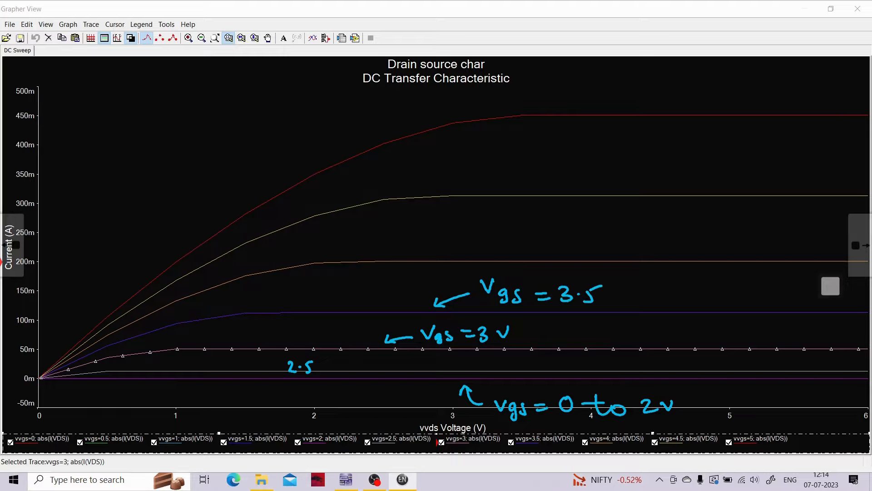
# - Label the curve that levels off at 200m "Vgs = 4V" with an arrow pointing to it
pyautogui.moveTo(424, 236)
pyautogui.mouseDown()
pyautogui.moveTo(437, 247)
pyautogui.moveTo(495, 216)
pyautogui.mouseUp()
pyautogui.moveTo(505, 228); pyautogui.dragTo(500, 247)
pyautogui.moveTo(518, 226)
pyautogui.mouseDown()
pyautogui.moveTo(509, 240)
pyautogui.moveTo(547, 229)
pyautogui.mouseUp()
pyautogui.moveTo(536, 236)
pyautogui.mouseDown()
pyautogui.moveTo(567, 224)
pyautogui.moveTo(582, 232)
pyautogui.mouseUp()
pyautogui.moveTo(572, 221)
pyautogui.mouseDown()
pyautogui.moveTo(573, 242)
pyautogui.moveTo(605, 223)
pyautogui.mouseUp()
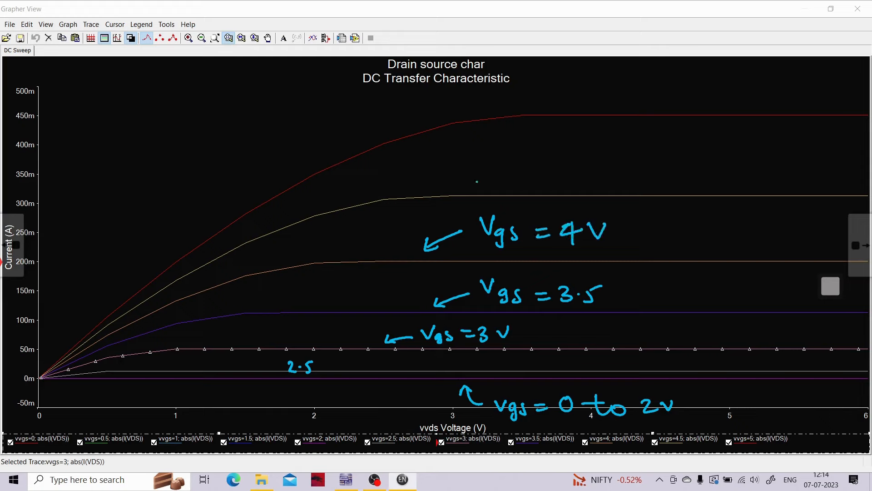
# - Label the second-highest curve "4.5V" with an arrow pointing to it
pyautogui.moveTo(477, 180); pyautogui.dragTo(488, 185)
pyautogui.moveTo(475, 186); pyautogui.dragTo(516, 165)
pyautogui.moveTo(545, 154)
pyautogui.mouseDown()
pyautogui.moveTo(560, 168)
pyautogui.moveTo(553, 181)
pyautogui.mouseUp()
pyautogui.click(566, 177)
pyautogui.moveTo(576, 161)
pyautogui.mouseDown()
pyautogui.moveTo(579, 178)
pyautogui.moveTo(589, 155)
pyautogui.mouseUp()
pyautogui.moveTo(590, 162)
pyautogui.mouseDown()
pyautogui.moveTo(597, 173)
pyautogui.moveTo(603, 160)
pyautogui.mouseUp()
# - Label the topmost curve "5V" with an arrow pointing to it
pyautogui.moveTo(539, 100)
pyautogui.mouseDown()
pyautogui.moveTo(549, 108)
pyautogui.moveTo(590, 93)
pyautogui.moveTo(585, 100)
pyautogui.mouseUp()
pyautogui.moveTo(587, 82); pyautogui.dragTo(603, 81)
pyautogui.moveTo(609, 90); pyautogui.dragTo(622, 88)
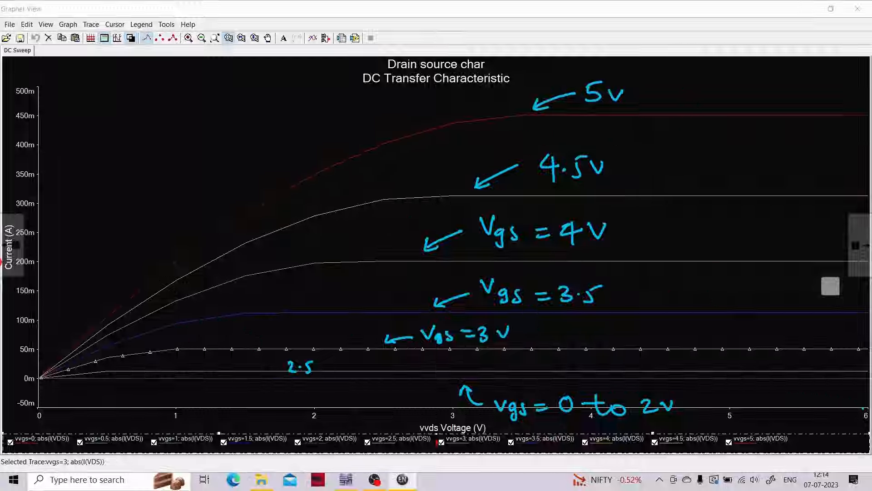
# - Circle the 0 and 6 ends of the vvds voltage axis, and erase those marks
pyautogui.moveTo(866, 406)
pyautogui.mouseDown()
pyautogui.moveTo(856, 435)
pyautogui.moveTo(860, 400)
pyautogui.moveTo(852, 421)
pyautogui.moveTo(854, 404)
pyautogui.mouseUp()
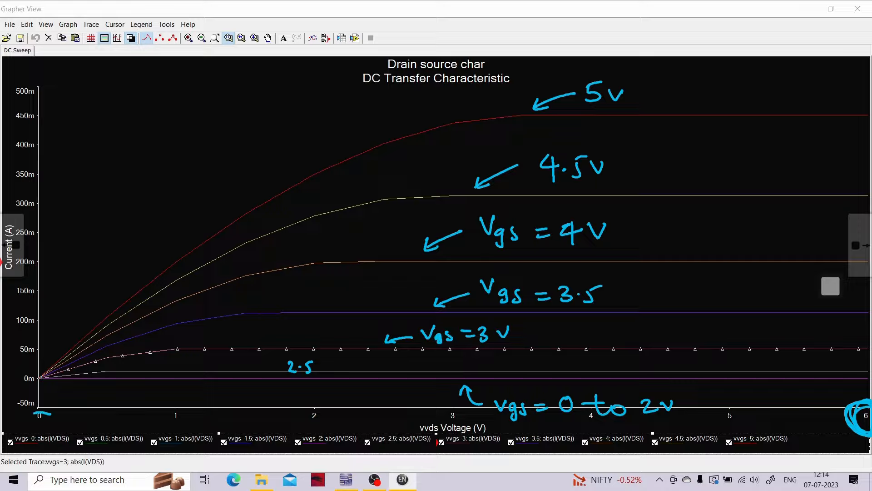
pyautogui.moveTo(46, 413)
pyautogui.mouseDown()
pyautogui.moveTo(35, 411)
pyautogui.moveTo(26, 433)
pyautogui.moveTo(78, 394)
pyautogui.mouseUp()
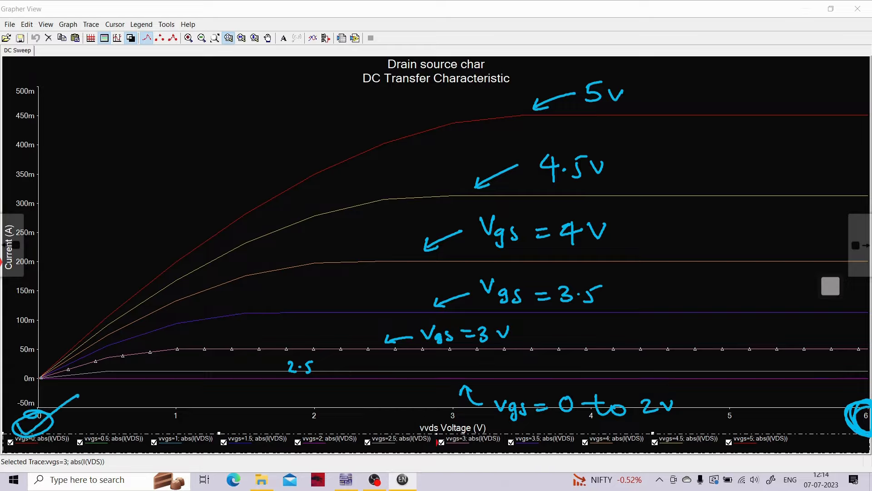
pyautogui.moveTo(817, 410)
pyautogui.mouseDown()
pyautogui.moveTo(846, 423)
pyautogui.moveTo(831, 387)
pyautogui.moveTo(845, 432)
pyautogui.mouseUp()
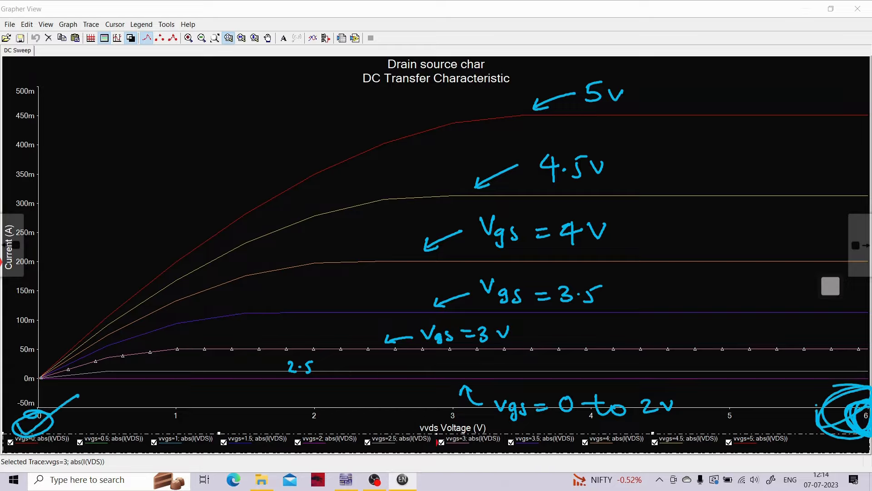
pyautogui.click(839, 285)
pyautogui.click(834, 200)
pyautogui.moveTo(39, 398); pyautogui.dragTo(59, 408)
pyautogui.moveTo(824, 405); pyautogui.dragTo(855, 399)
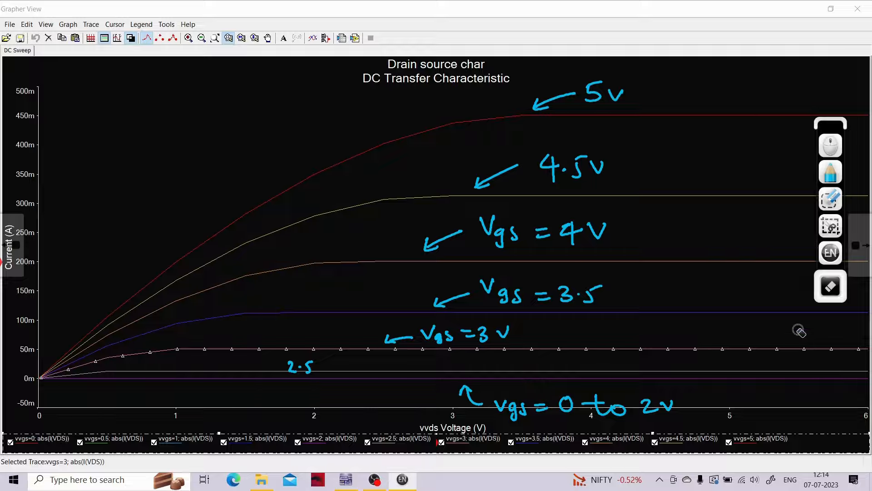
# - Draw a red upward arrow across the curves from the 3 V to the 5 V trace and write "Vgs" and "ID ↑" beside it
pyautogui.click(830, 172)
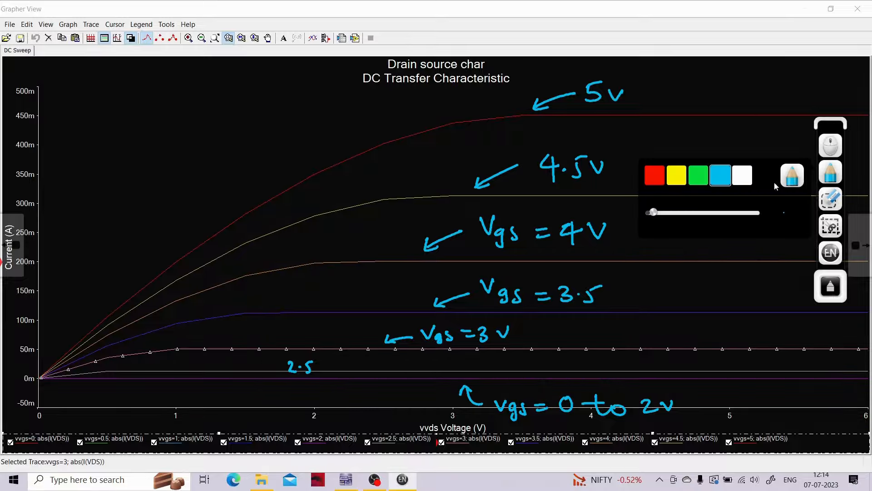
pyautogui.click(658, 178)
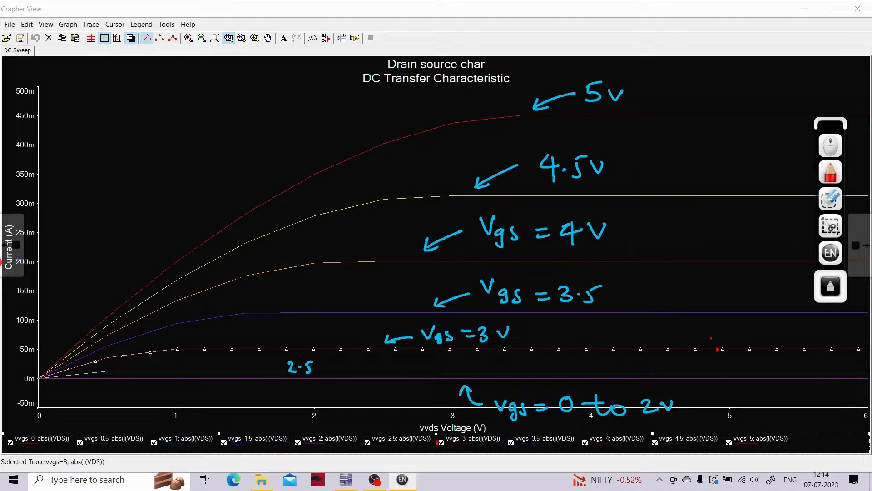
pyautogui.moveTo(708, 345)
pyautogui.mouseDown()
pyautogui.moveTo(682, 122)
pyautogui.moveTo(708, 123)
pyautogui.mouseUp()
pyautogui.moveTo(711, 205)
pyautogui.mouseDown()
pyautogui.moveTo(728, 205)
pyautogui.moveTo(730, 249)
pyautogui.moveTo(745, 239)
pyautogui.mouseUp()
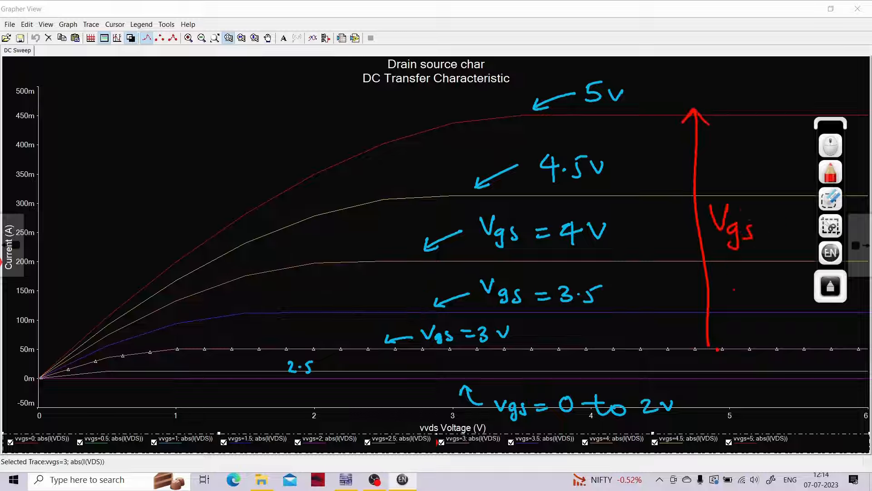
pyautogui.moveTo(727, 278); pyautogui.dragTo(743, 277)
pyautogui.moveTo(736, 278)
pyautogui.mouseDown()
pyautogui.moveTo(735, 294)
pyautogui.moveTo(748, 293)
pyautogui.mouseUp()
pyautogui.moveTo(750, 287)
pyautogui.mouseDown()
pyautogui.moveTo(752, 299)
pyautogui.moveTo(780, 279)
pyautogui.moveTo(790, 288)
pyautogui.mouseUp()
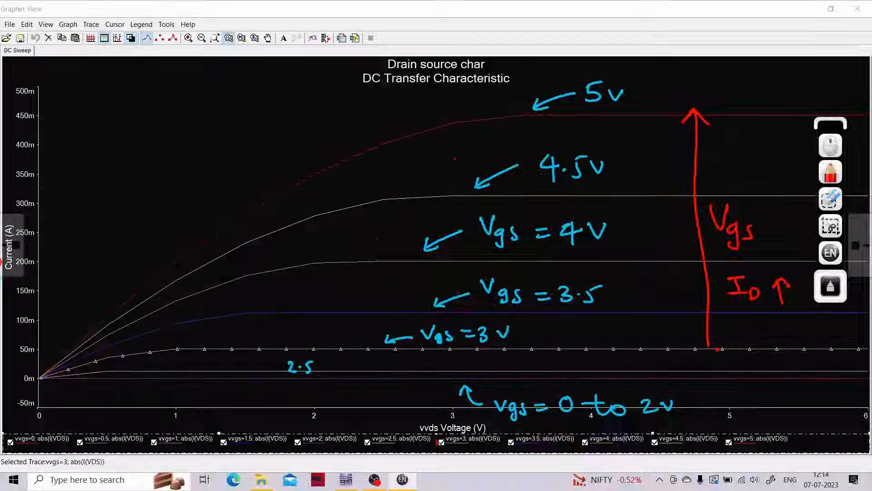
# - Mark the knee of the 5 V curve with a green dot and draw an arrow pointing to it
pyautogui.click(830, 173)
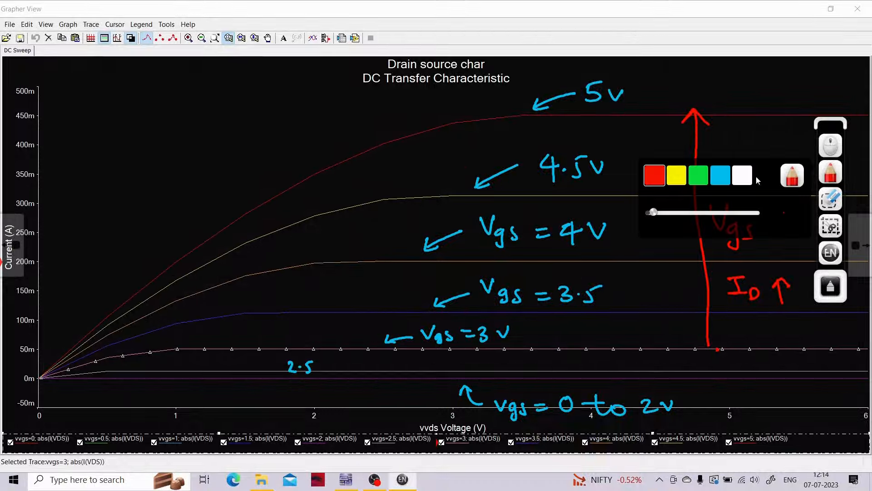
pyautogui.click(678, 182)
pyautogui.click(705, 182)
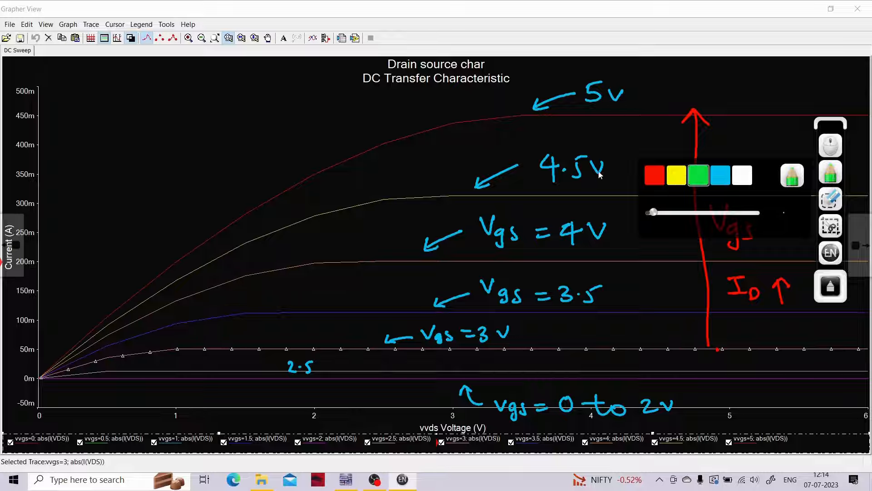
pyautogui.click(450, 124)
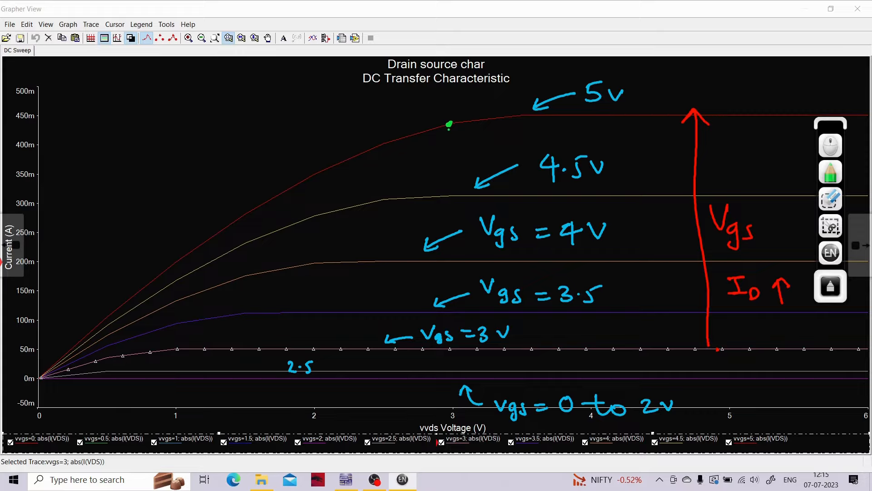
pyautogui.moveTo(436, 107)
pyautogui.mouseDown()
pyautogui.moveTo(444, 118)
pyautogui.moveTo(383, 113)
pyautogui.mouseUp()
# - Write "VDS(sat)" in green at the tail of the arrow and link it to "VP" above with a curved arrow
pyautogui.moveTo(251, 110); pyautogui.dragTo(266, 108)
pyautogui.moveTo(271, 115); pyautogui.dragTo(275, 129)
pyautogui.moveTo(292, 115)
pyautogui.mouseDown()
pyautogui.moveTo(283, 128)
pyautogui.moveTo(313, 127)
pyautogui.mouseUp()
pyautogui.moveTo(331, 114)
pyautogui.mouseDown()
pyautogui.moveTo(326, 119)
pyautogui.moveTo(338, 120)
pyautogui.mouseUp()
pyautogui.moveTo(341, 102)
pyautogui.mouseDown()
pyautogui.moveTo(340, 120)
pyautogui.moveTo(347, 107)
pyautogui.mouseUp()
pyautogui.click(348, 110)
pyautogui.moveTo(352, 94); pyautogui.dragTo(353, 120)
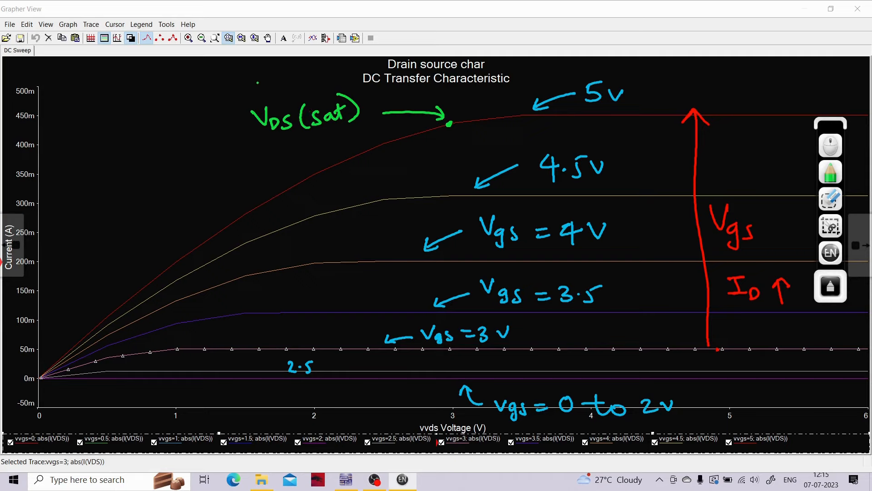
pyautogui.moveTo(269, 99); pyautogui.dragTo(286, 86)
pyautogui.moveTo(282, 84)
pyautogui.mouseDown()
pyautogui.moveTo(287, 90)
pyautogui.moveTo(300, 71)
pyautogui.moveTo(310, 91)
pyautogui.mouseUp()
# - Mark the knee of the 4.5 V curve with a green dot and connect it to VDS(sat) with an arrow
pyautogui.moveTo(383, 198); pyautogui.dragTo(367, 197)
pyautogui.moveTo(351, 186); pyautogui.dragTo(373, 194)
pyautogui.moveTo(269, 169); pyautogui.dragTo(373, 193)
pyautogui.click(264, 185)
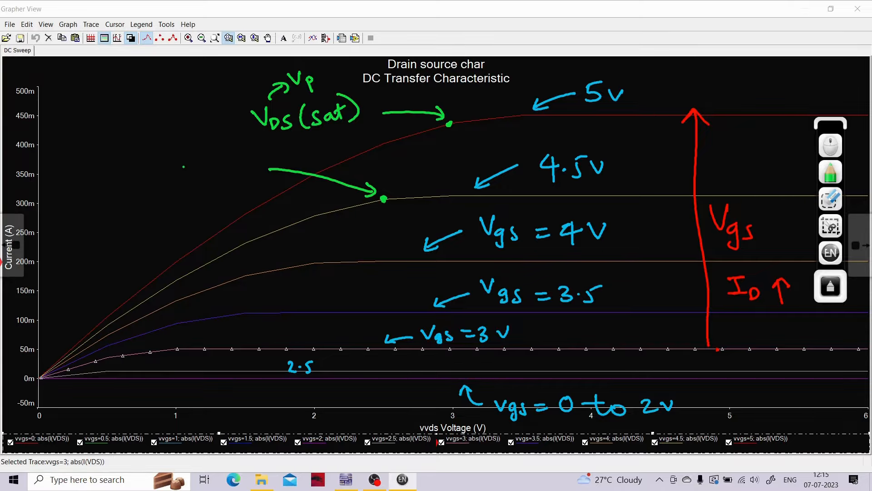
pyautogui.moveTo(268, 169); pyautogui.dragTo(280, 144)
# - Mark the knees of the 4, 3.5, 3 and 2.5 V curves with green dots and draw arrows from them towards VDS(sat)
pyautogui.moveTo(308, 265)
pyautogui.mouseDown()
pyautogui.moveTo(259, 172)
pyautogui.moveTo(250, 181)
pyautogui.mouseUp()
pyautogui.moveTo(259, 172); pyautogui.dragTo(271, 185)
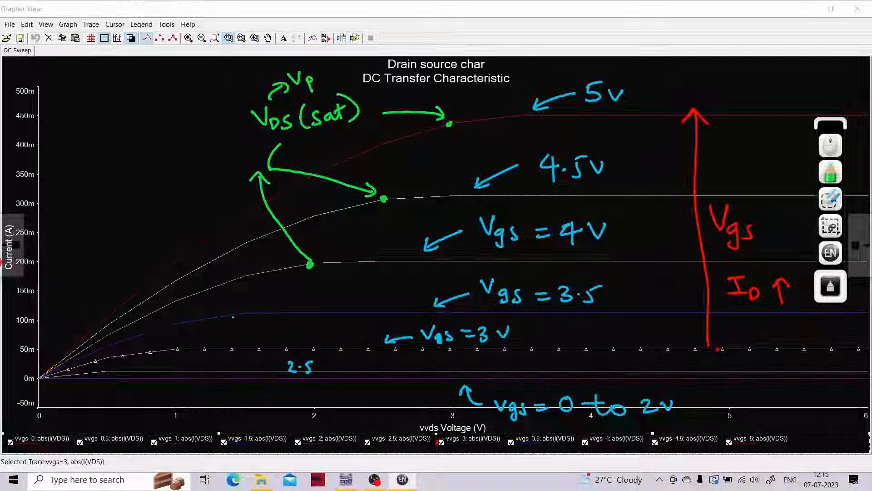
pyautogui.moveTo(241, 313)
pyautogui.mouseDown()
pyautogui.moveTo(237, 160)
pyautogui.moveTo(225, 166)
pyautogui.mouseUp()
pyautogui.moveTo(238, 159); pyautogui.dragTo(246, 176)
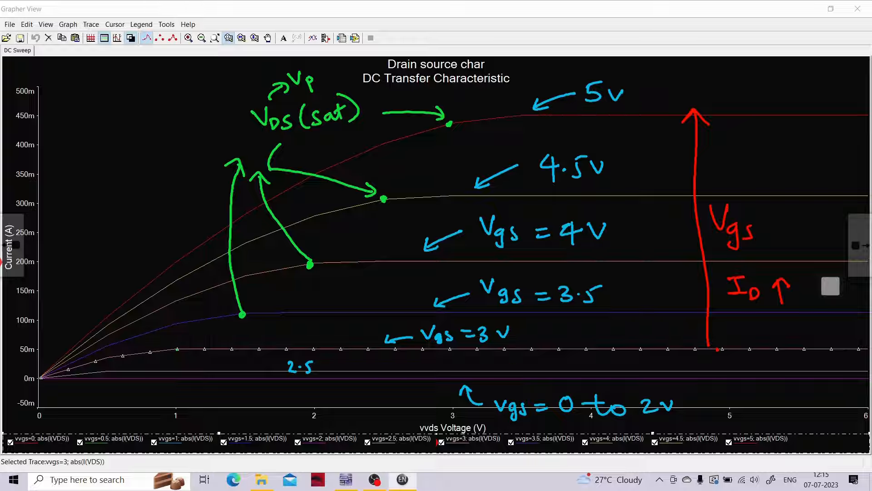
pyautogui.click(178, 350)
pyautogui.moveTo(177, 348)
pyautogui.mouseDown()
pyautogui.moveTo(166, 233)
pyautogui.moveTo(213, 152)
pyautogui.moveTo(222, 160)
pyautogui.mouseUp()
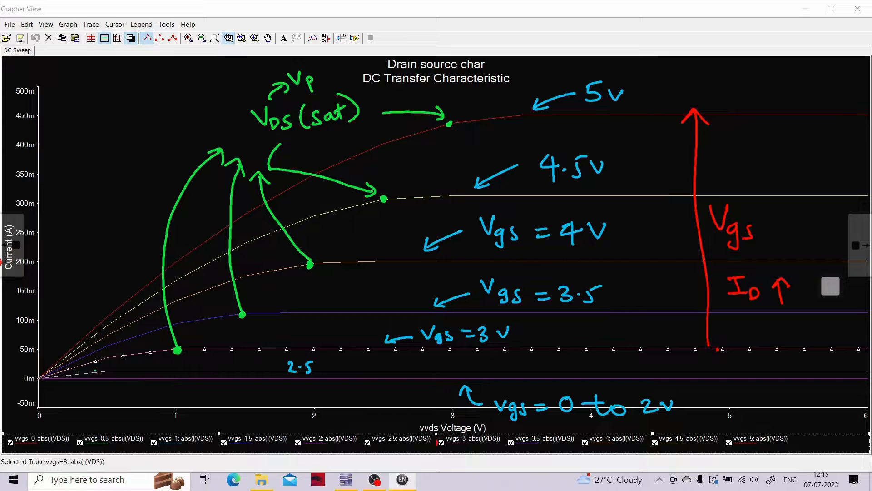
pyautogui.moveTo(102, 370)
pyautogui.mouseDown()
pyautogui.moveTo(97, 301)
pyautogui.moveTo(186, 164)
pyautogui.moveTo(190, 179)
pyautogui.mouseUp()
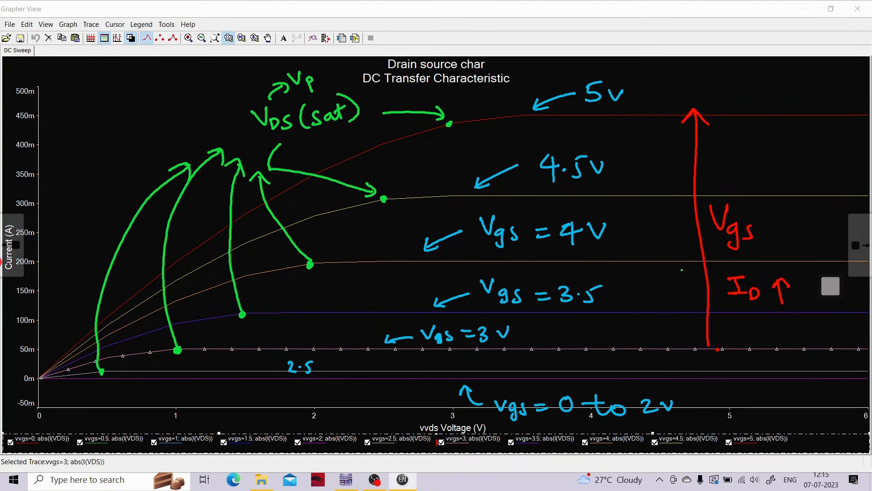
# - Draw a white curve from the origin through all the green saturation dots, extending past the 5 V knee
pyautogui.click(829, 290)
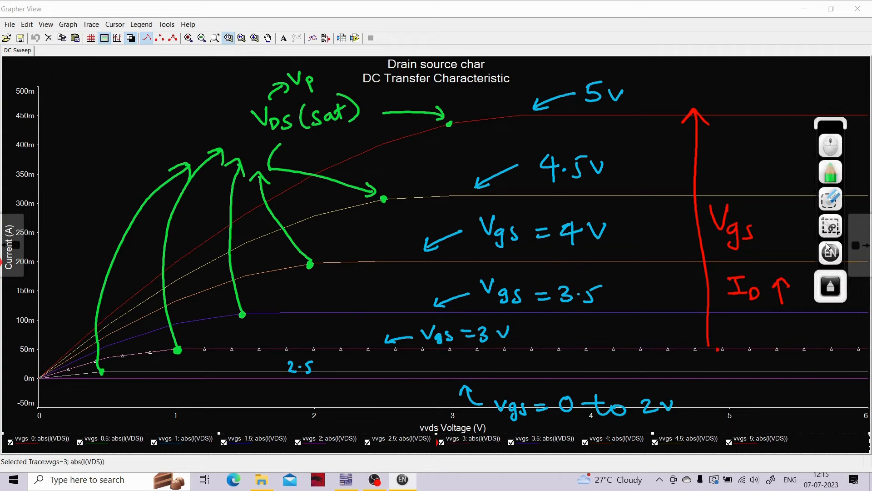
pyautogui.click(832, 181)
pyautogui.click(738, 181)
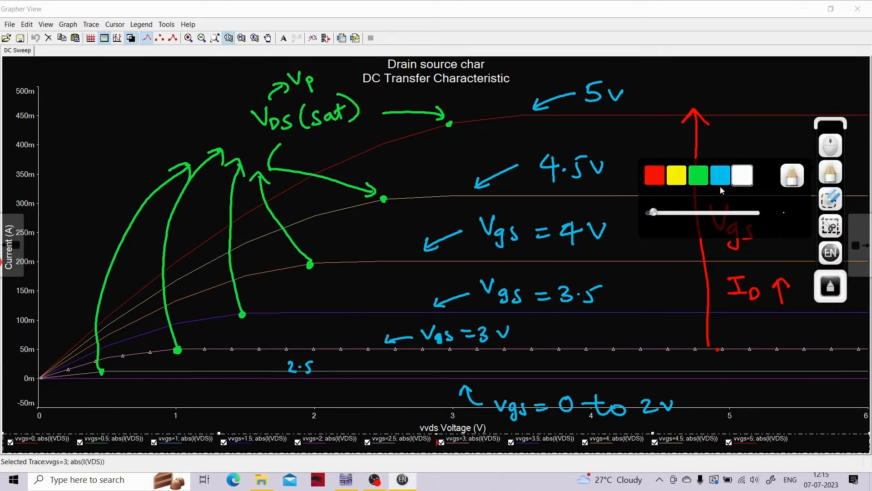
pyautogui.click(41, 377)
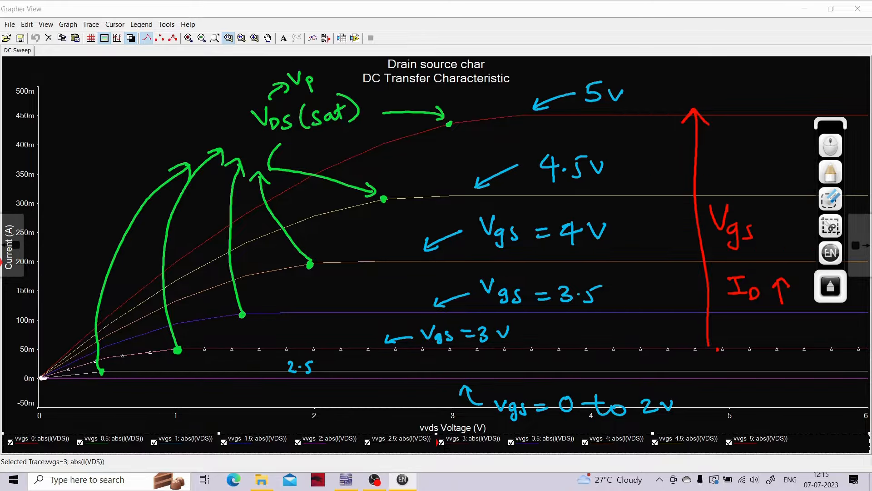
pyautogui.moveTo(42, 377)
pyautogui.mouseDown()
pyautogui.moveTo(190, 346)
pyautogui.moveTo(357, 228)
pyautogui.moveTo(431, 150)
pyautogui.mouseUp()
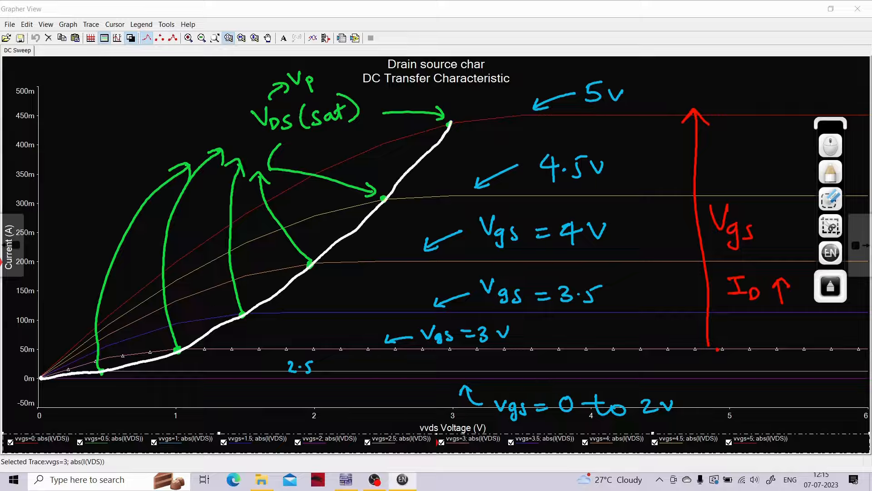
pyautogui.moveTo(459, 99); pyautogui.dragTo(460, 97)
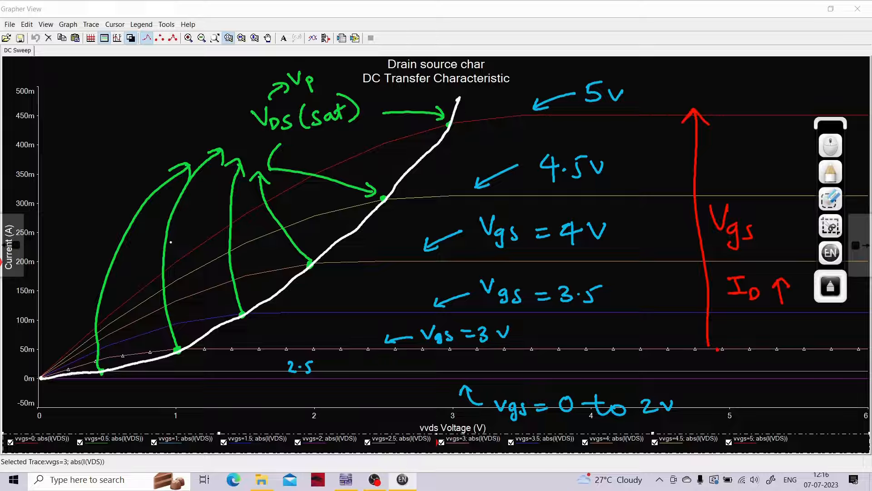
# - Hatch the region between the rising curves and the white boundary with five slanted white strokes
pyautogui.moveTo(113, 316); pyautogui.dragTo(80, 385)
pyautogui.moveTo(199, 266); pyautogui.dragTo(162, 348)
pyautogui.moveTo(269, 207); pyautogui.dragTo(224, 329)
pyautogui.moveTo(335, 174); pyautogui.dragTo(288, 284)
pyautogui.moveTo(406, 131); pyautogui.dragTo(355, 232)
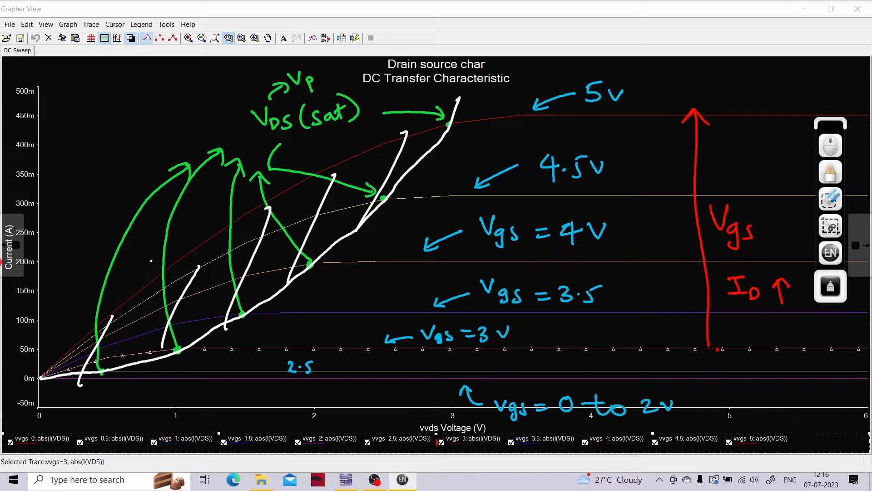
# - Label the white-hatched region "Linear" in white, with a curved arrow running from the label to the hatching
pyautogui.moveTo(121, 269)
pyautogui.mouseDown()
pyautogui.moveTo(123, 303)
pyautogui.moveTo(86, 252)
pyautogui.moveTo(73, 181)
pyautogui.mouseUp()
pyautogui.click(81, 156)
pyautogui.moveTo(60, 141)
pyautogui.mouseDown()
pyautogui.moveTo(75, 163)
pyautogui.moveTo(116, 157)
pyautogui.moveTo(136, 147)
pyautogui.moveTo(147, 124)
pyautogui.mouseUp()
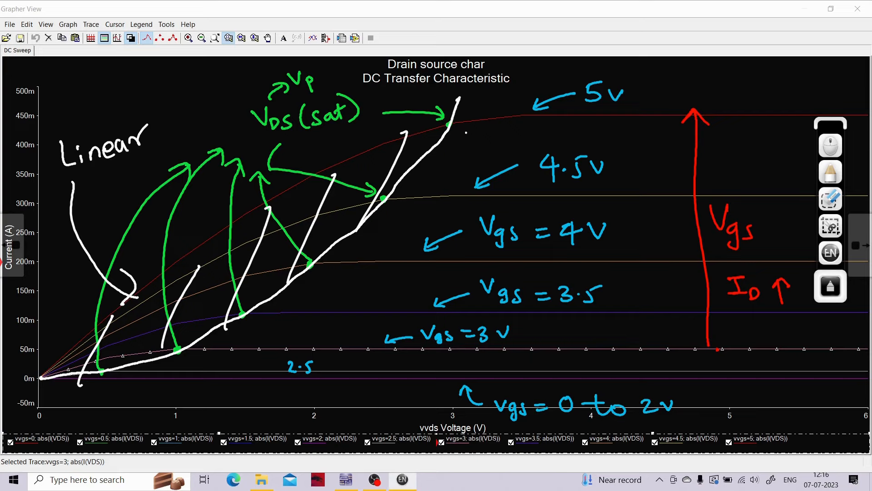
pyautogui.moveTo(459, 130); pyautogui.dragTo(756, 146)
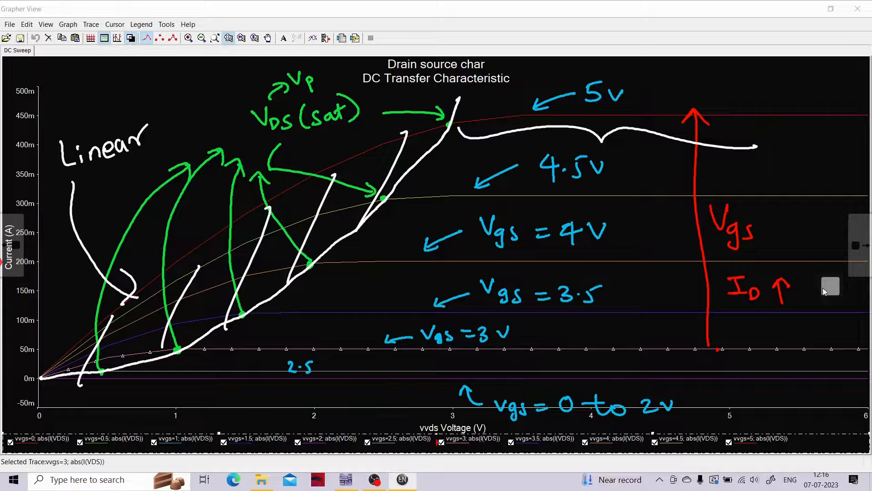
pyautogui.click(824, 291)
pyautogui.click(831, 199)
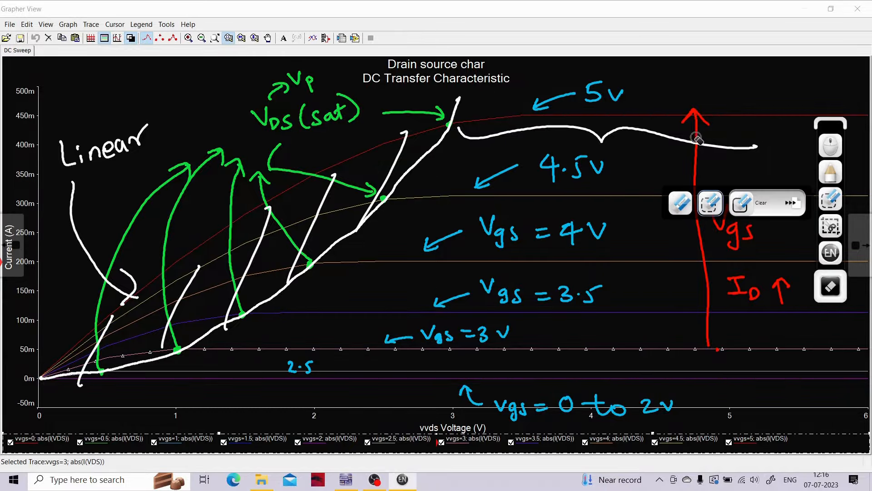
pyautogui.click(696, 137)
# - Hatch the flat region of the curves beyond the white boundary with six slanted yellow strokes
pyautogui.click(827, 177)
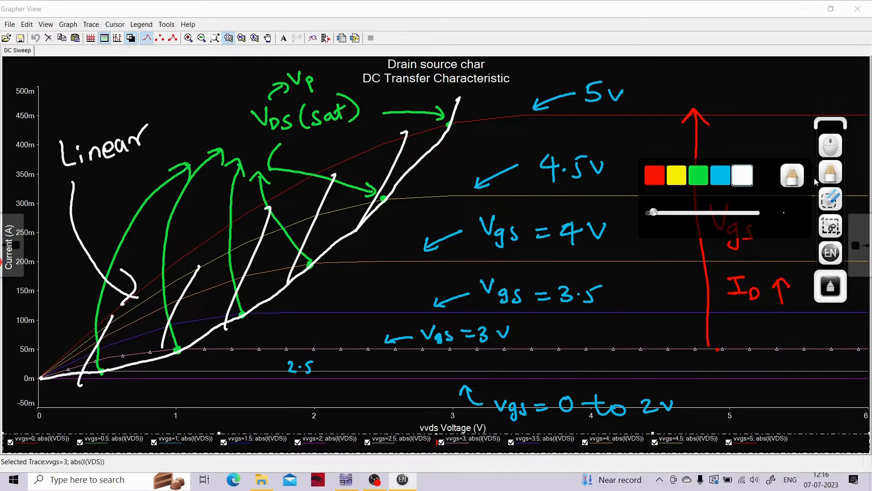
pyautogui.click(685, 180)
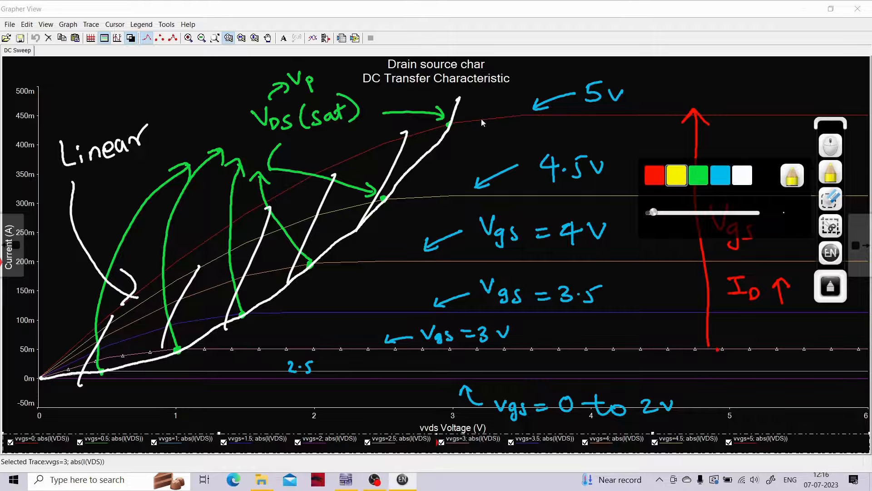
pyautogui.moveTo(489, 115); pyautogui.dragTo(362, 329)
pyautogui.moveTo(630, 128); pyautogui.dragTo(468, 412)
pyautogui.moveTo(772, 161); pyautogui.dragTo(602, 396)
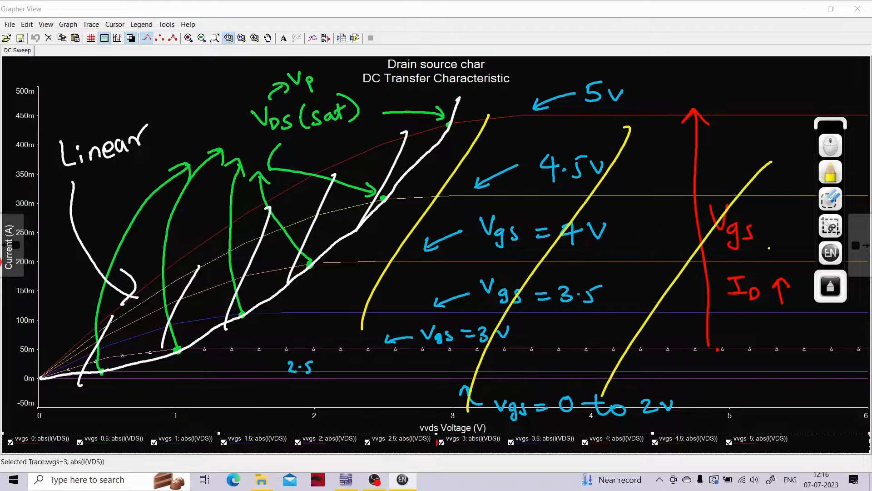
pyautogui.moveTo(786, 132); pyautogui.dragTo(738, 313)
pyautogui.click(830, 172)
pyautogui.moveTo(574, 175); pyautogui.dragTo(480, 318)
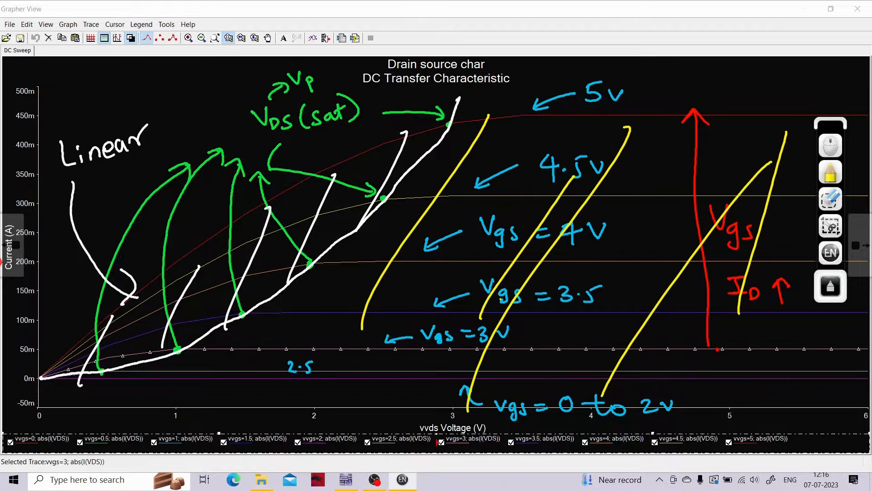
pyautogui.moveTo(618, 219); pyautogui.dragTo(567, 314)
# - Label the yellow-hatched region "Saturation Region" in yellow with a short arrow, and circle the "Linear" label in yellow
pyautogui.moveTo(648, 112)
pyautogui.mouseDown()
pyautogui.moveTo(638, 138)
pyautogui.moveTo(655, 111)
pyautogui.mouseUp()
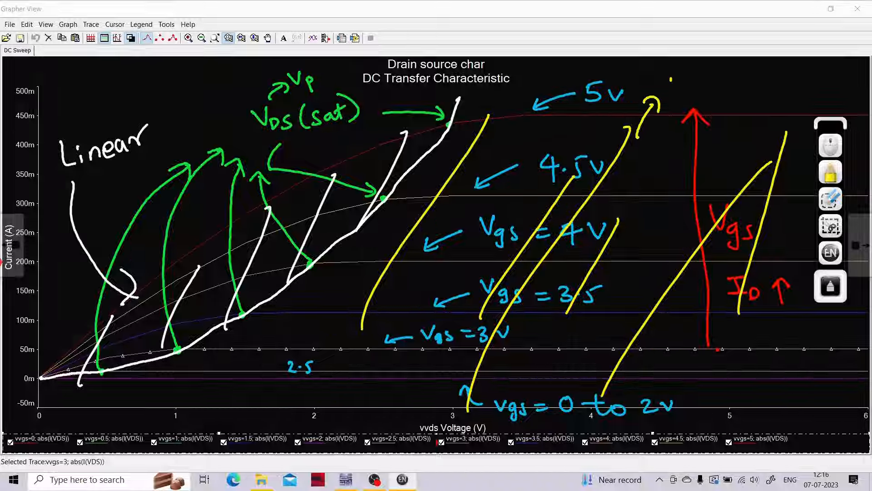
pyautogui.moveTo(674, 78); pyautogui.dragTo(660, 97)
pyautogui.moveTo(687, 86)
pyautogui.mouseDown()
pyautogui.moveTo(677, 95)
pyautogui.moveTo(697, 93)
pyautogui.mouseUp()
pyautogui.moveTo(703, 72)
pyautogui.mouseDown()
pyautogui.moveTo(702, 95)
pyautogui.moveTo(725, 83)
pyautogui.moveTo(741, 93)
pyautogui.mouseUp()
pyautogui.moveTo(744, 92)
pyautogui.mouseDown()
pyautogui.moveTo(754, 82)
pyautogui.moveTo(775, 91)
pyautogui.mouseUp()
pyautogui.moveTo(764, 79); pyautogui.dragTo(820, 94)
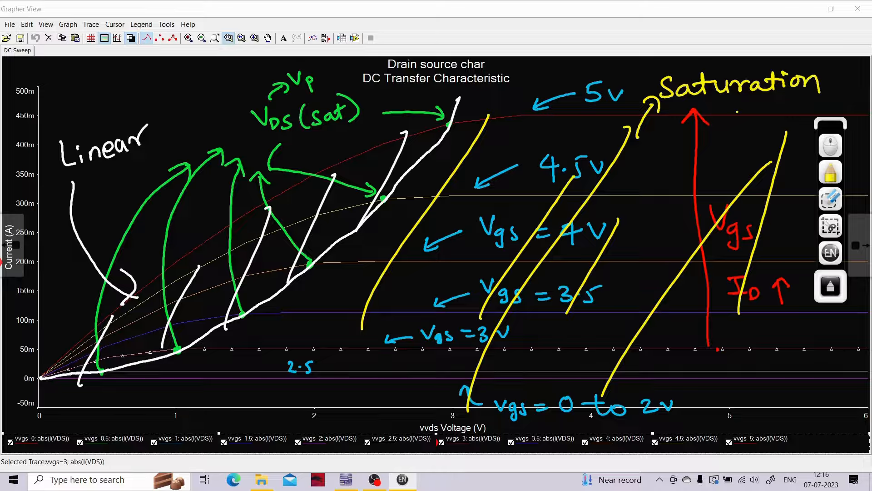
pyautogui.moveTo(723, 105)
pyautogui.mouseDown()
pyautogui.moveTo(725, 130)
pyautogui.moveTo(741, 128)
pyautogui.mouseUp()
pyautogui.moveTo(742, 119)
pyautogui.mouseDown()
pyautogui.moveTo(754, 113)
pyautogui.moveTo(760, 126)
pyautogui.mouseUp()
pyautogui.moveTo(771, 114)
pyautogui.mouseDown()
pyautogui.moveTo(764, 139)
pyautogui.moveTo(777, 130)
pyautogui.mouseUp()
pyautogui.moveTo(785, 112); pyautogui.dragTo(791, 114)
pyautogui.moveTo(798, 122); pyautogui.dragTo(815, 119)
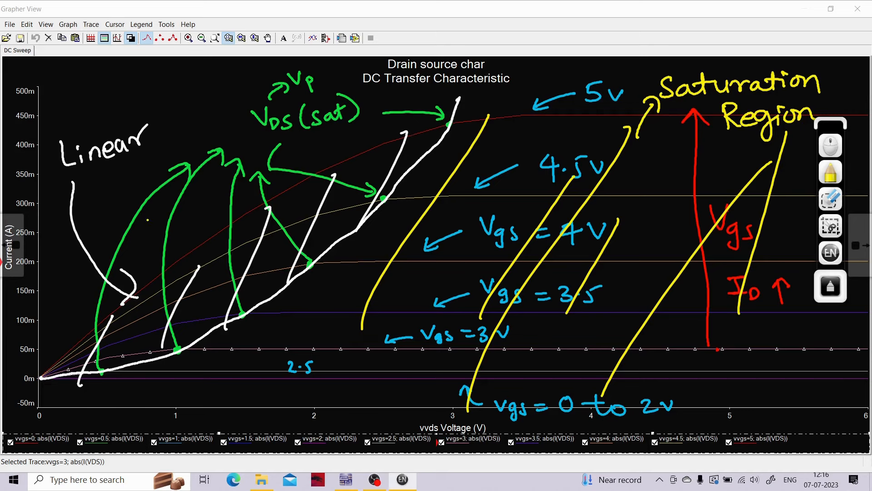
pyautogui.moveTo(168, 116)
pyautogui.mouseDown()
pyautogui.moveTo(195, 129)
pyautogui.moveTo(134, 117)
pyautogui.mouseUp()
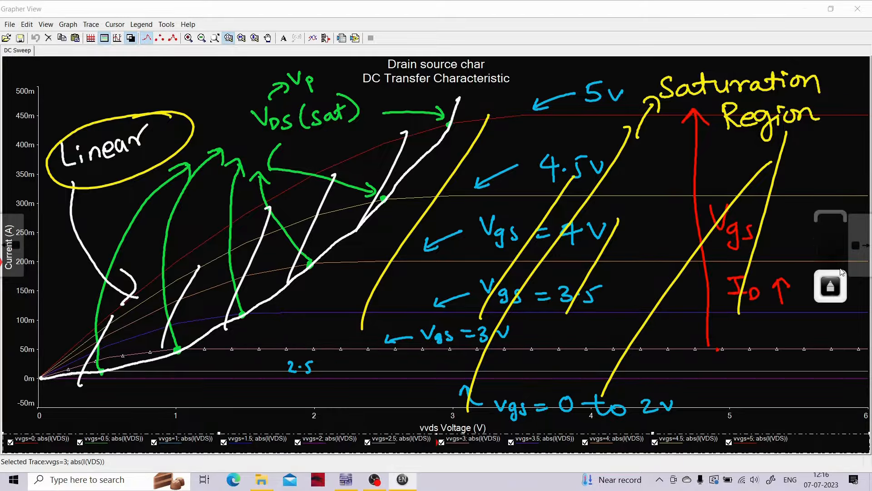
# - Clear all pen annotations from the graph and return to the normal mouse pointer
pyautogui.click(830, 199)
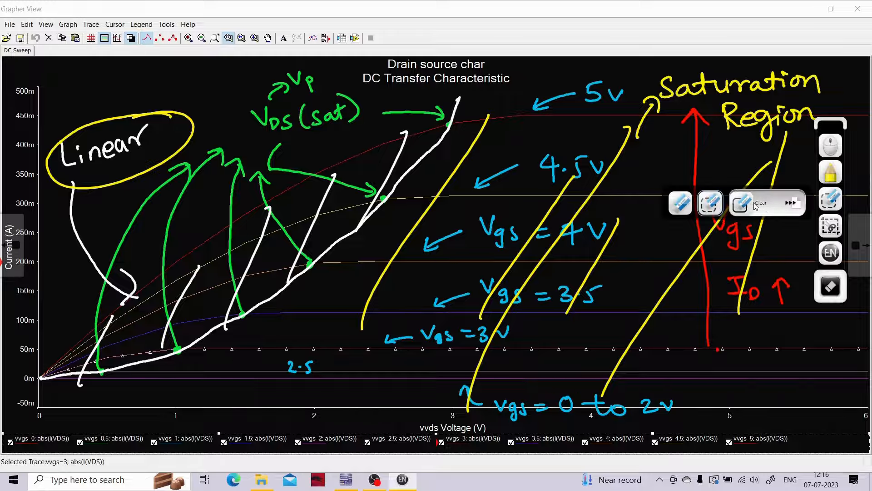
pyautogui.click(742, 203)
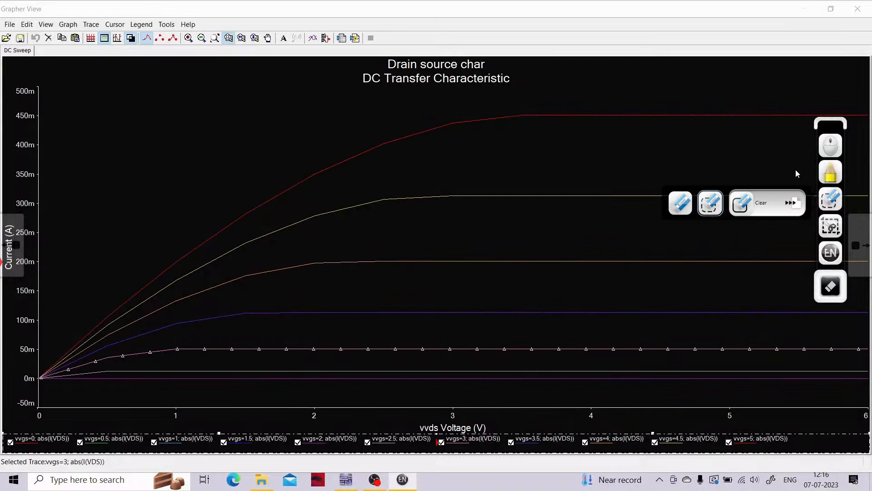
pyautogui.click(417, 136)
pyautogui.click(830, 148)
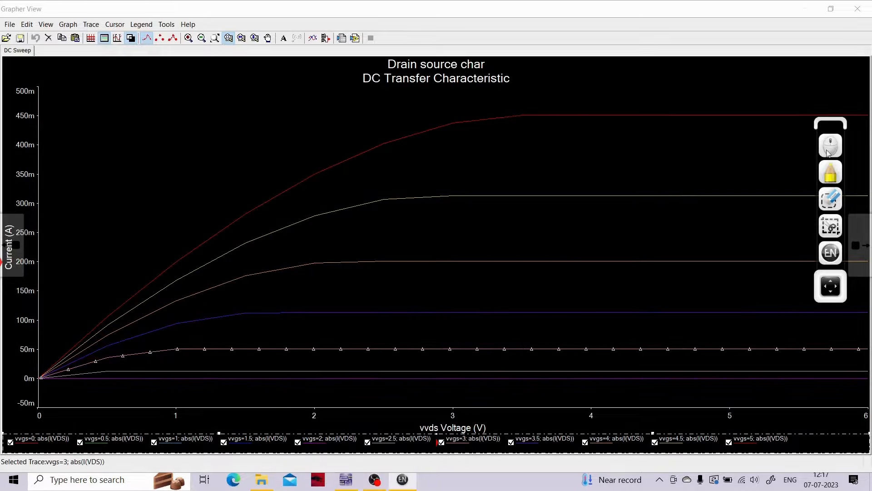
# - Show the graph cursors with the vvgs=5 trace selected and place cursor 2 at the knee, about 2.98 V
pyautogui.click(476, 124)
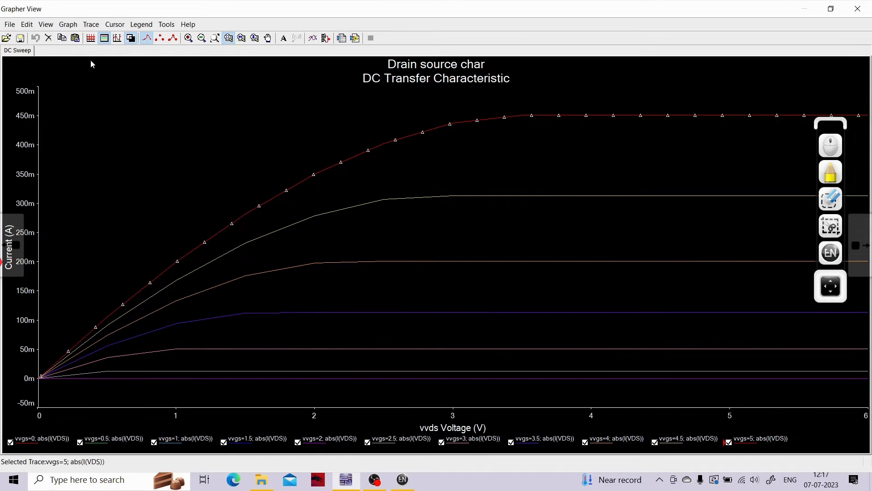
pyautogui.click(117, 39)
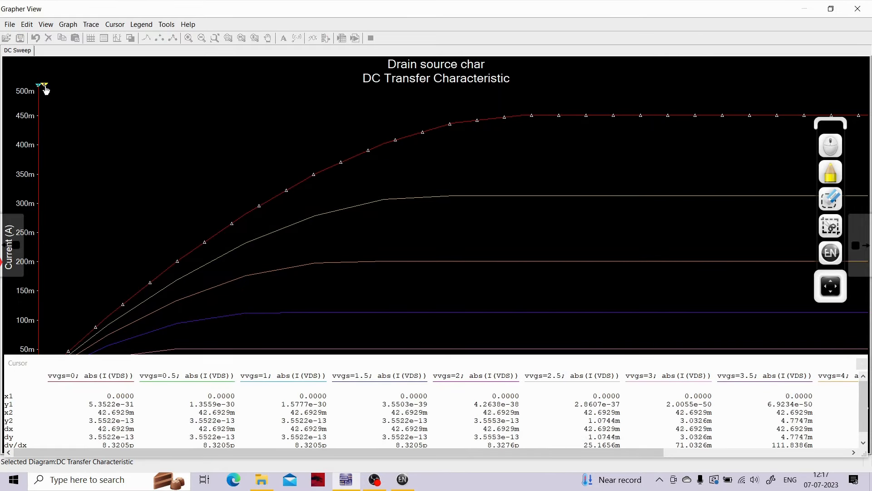
pyautogui.moveTo(45, 89)
pyautogui.mouseDown()
pyautogui.moveTo(593, 90)
pyautogui.moveTo(358, 103)
pyautogui.moveTo(461, 99)
pyautogui.moveTo(452, 97)
pyautogui.mouseUp()
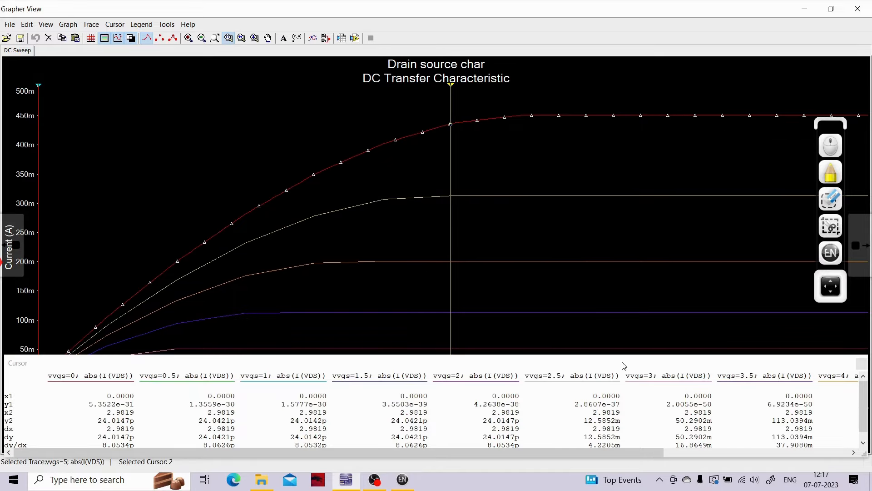
# - Reposition the cursor readout and examine the y2 drain currents of all traces from vvgs=0 to vvgs=5
pyautogui.moveTo(614, 361); pyautogui.dragTo(633, 460)
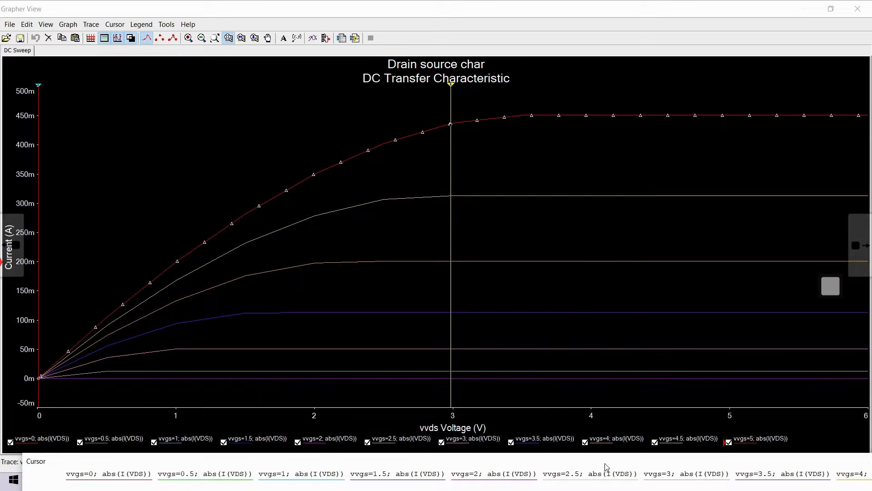
pyautogui.moveTo(608, 467); pyautogui.dragTo(592, 177)
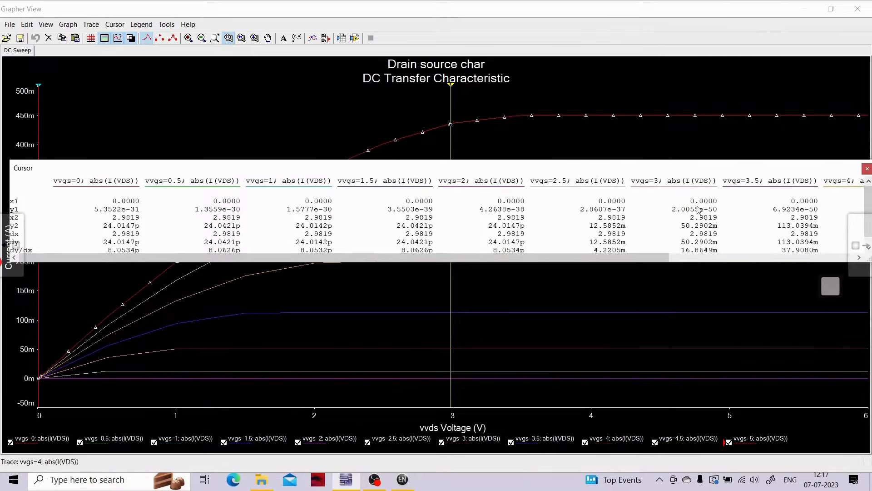
pyautogui.moveTo(646, 259); pyautogui.dragTo(785, 260)
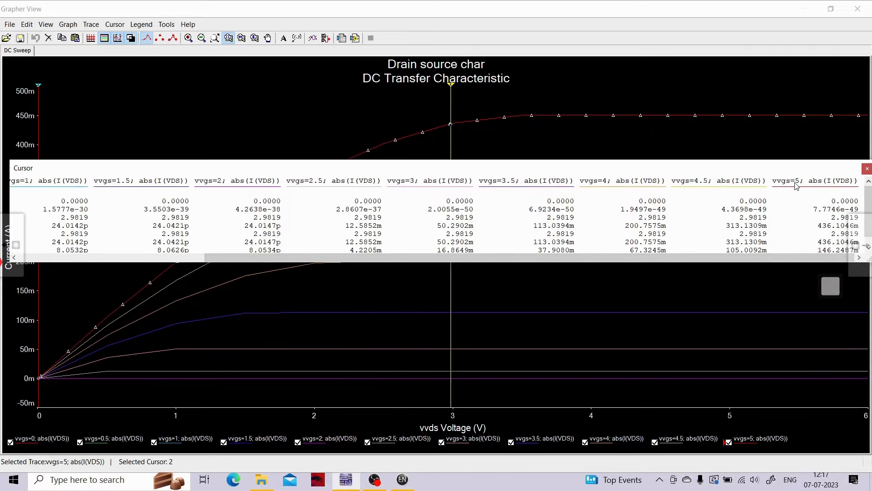
pyautogui.moveTo(754, 257); pyautogui.dragTo(408, 262)
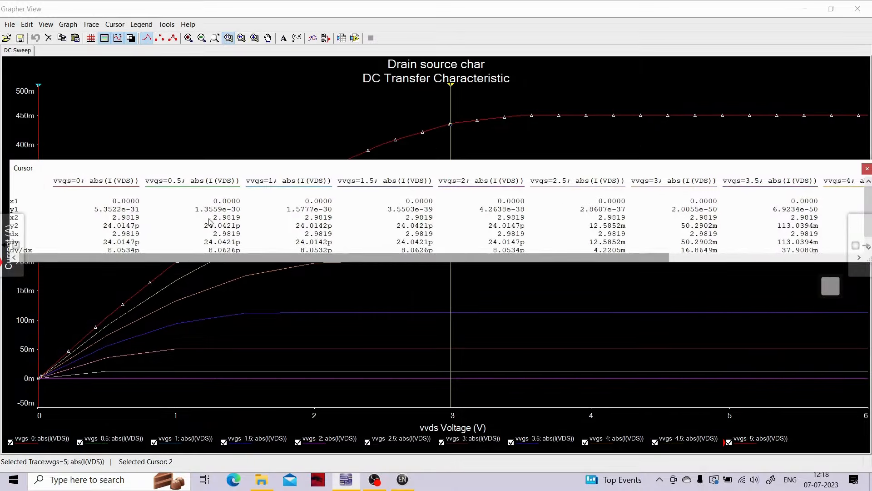
pyautogui.moveTo(214, 173); pyautogui.dragTo(234, 86)
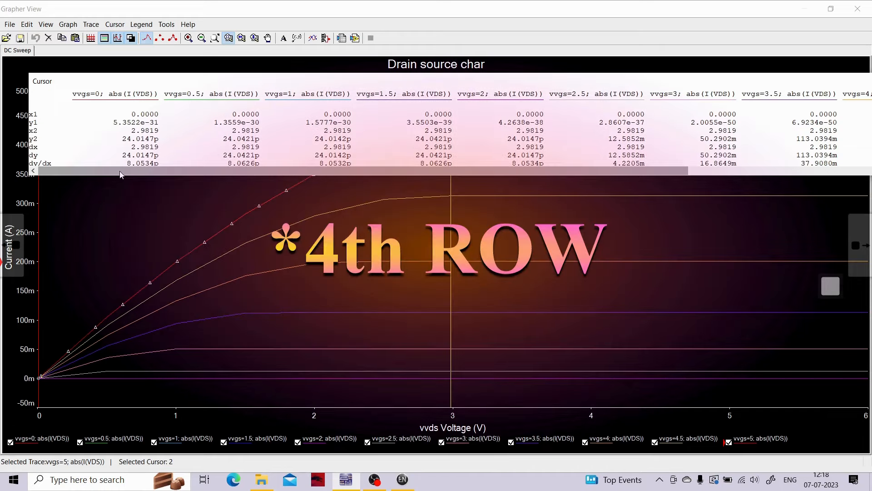
pyautogui.moveTo(121, 174); pyautogui.dragTo(312, 176)
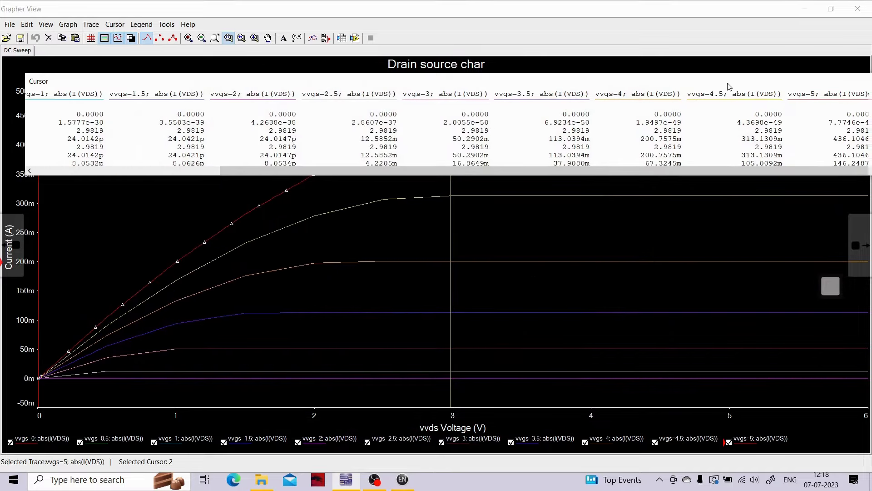
pyautogui.moveTo(732, 90); pyautogui.dragTo(717, 93)
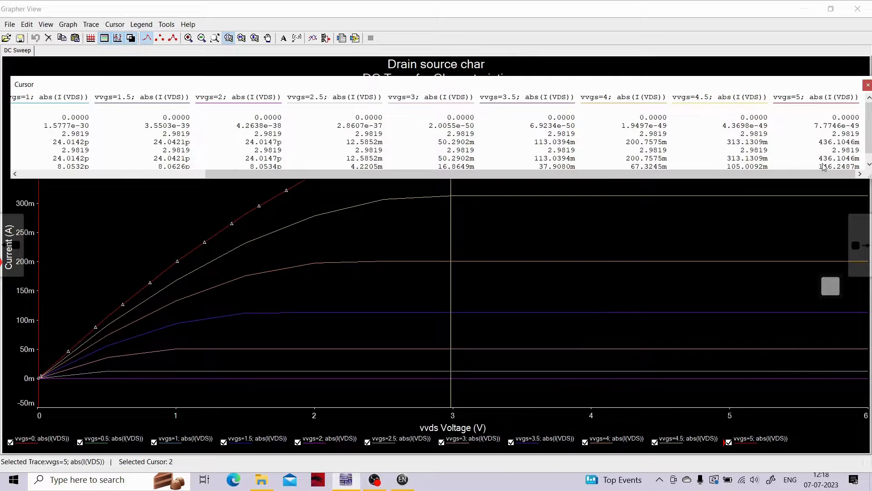
pyautogui.moveTo(612, 91); pyautogui.dragTo(531, 171)
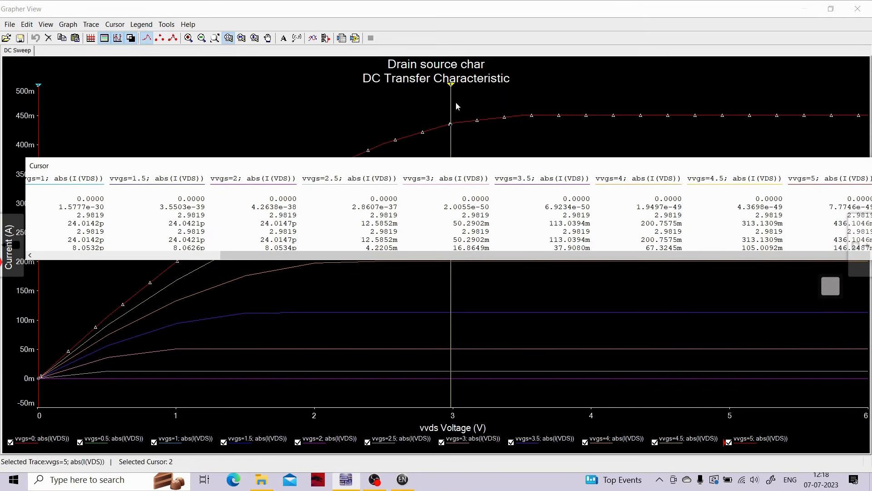
# - Return cursor 2 to near 0 V, then read the drain currents at Vds of about 213 mV, 411 mV and 805 mV
pyautogui.moveTo(451, 88)
pyautogui.mouseDown()
pyautogui.moveTo(132, 121)
pyautogui.moveTo(40, 142)
pyautogui.mouseUp()
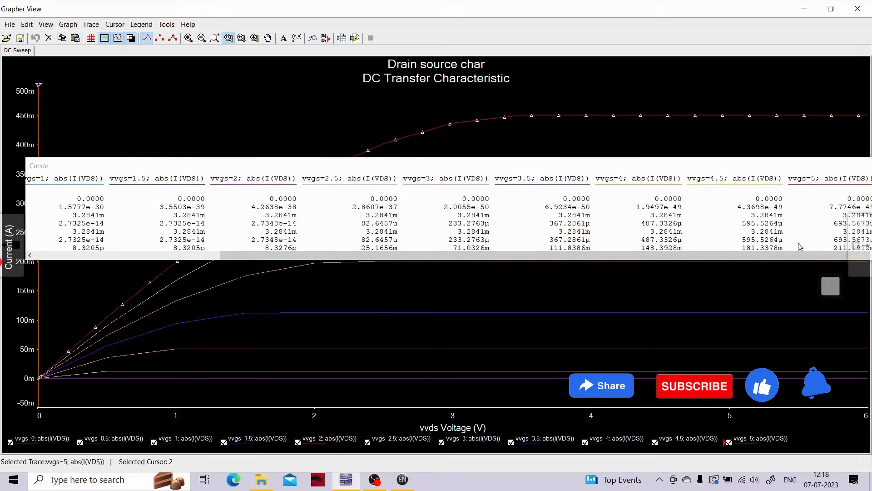
pyautogui.moveTo(767, 169); pyautogui.dragTo(730, 143)
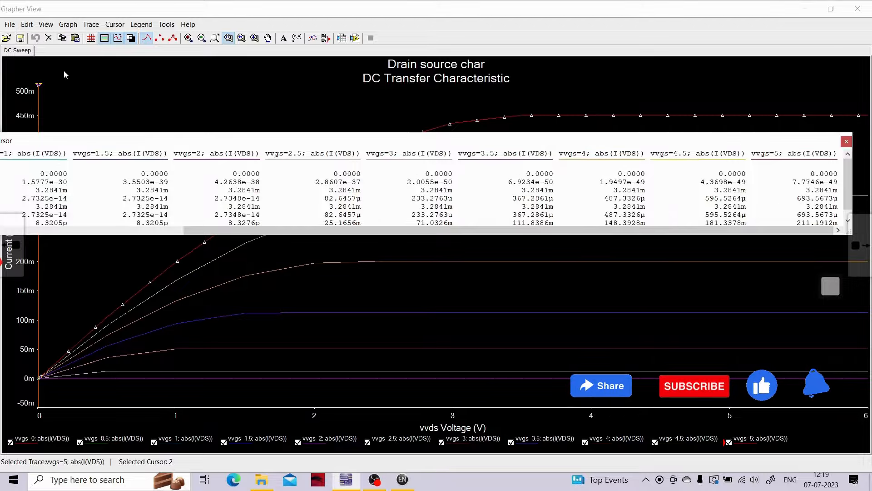
pyautogui.moveTo(38, 85); pyautogui.dragTo(68, 85)
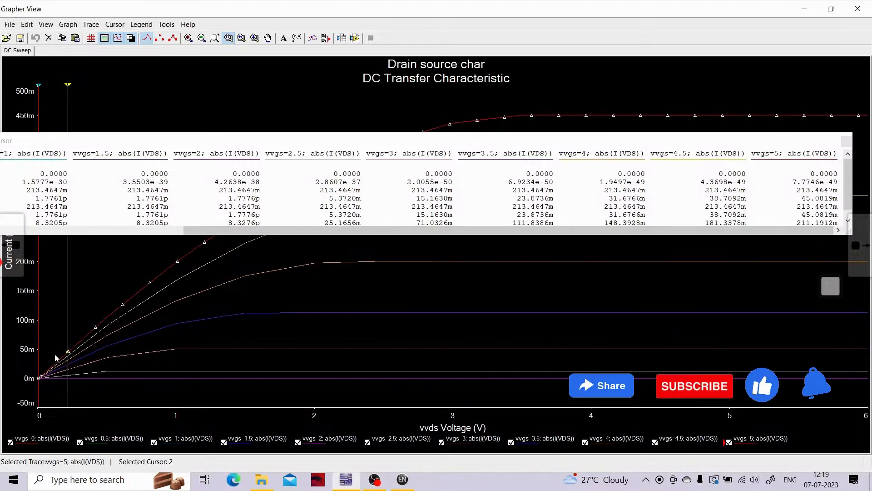
pyautogui.moveTo(68, 88); pyautogui.dragTo(96, 86)
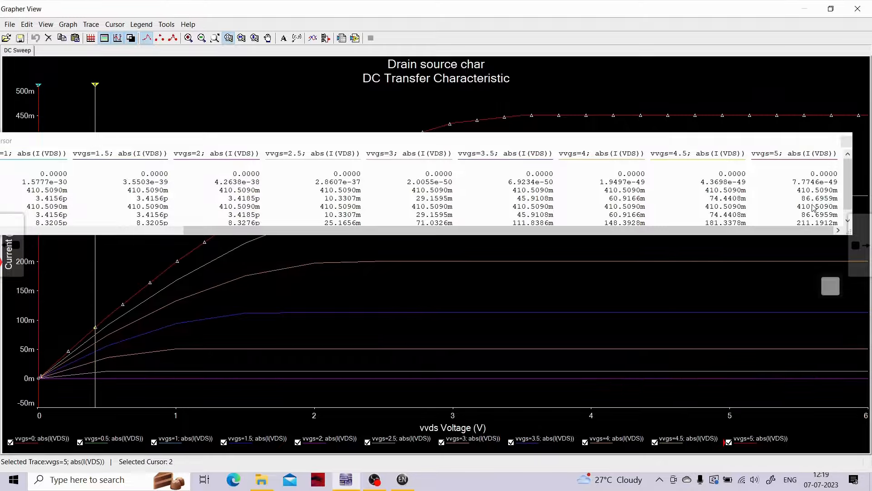
pyautogui.moveTo(95, 85); pyautogui.dragTo(150, 84)
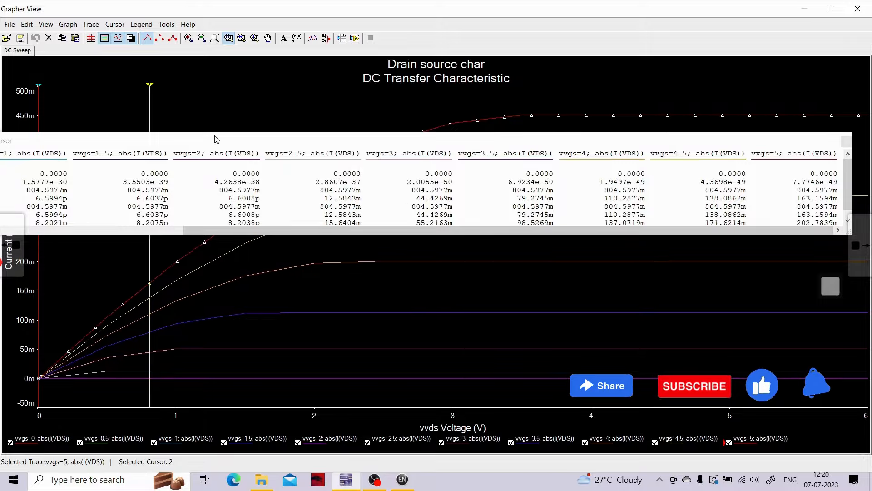
# - Read the drain currents around the vvgs=5 knee with cursor 2 at about 2.38, 2.78, 2.98, 3.17 and 3.37 V
pyautogui.moveTo(216, 139); pyautogui.dragTo(213, 186)
pyautogui.moveTo(150, 85); pyautogui.dragTo(368, 62)
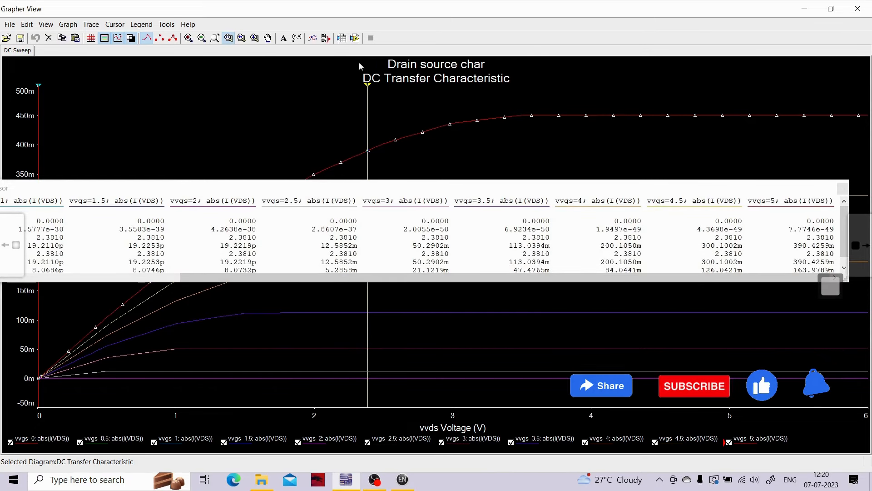
pyautogui.click(365, 154)
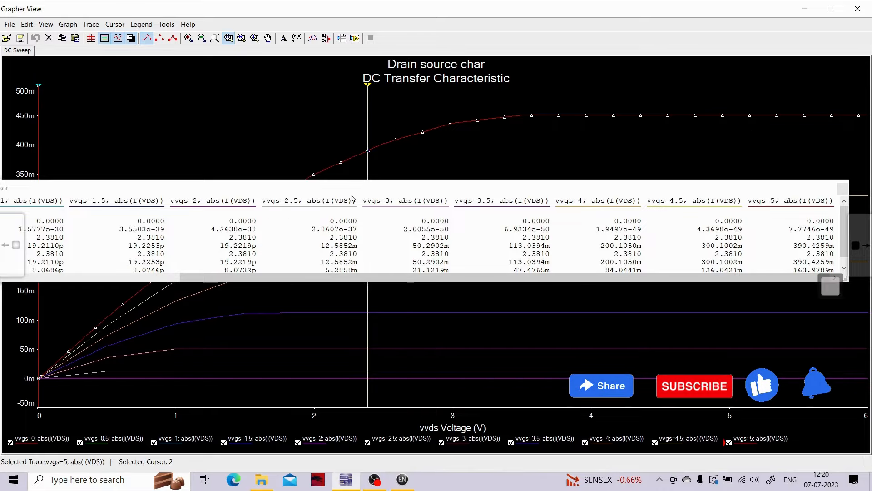
pyautogui.moveTo(368, 85); pyautogui.dragTo(423, 88)
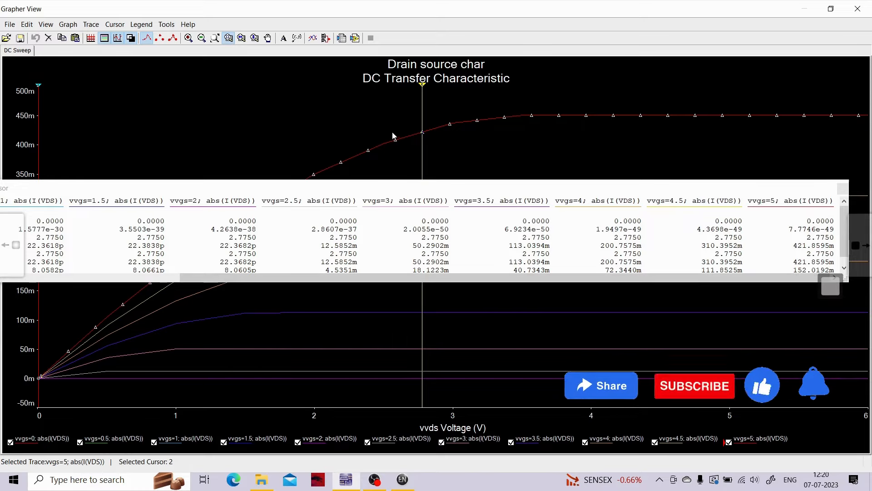
pyautogui.click(422, 87)
pyautogui.moveTo(422, 89); pyautogui.dragTo(452, 88)
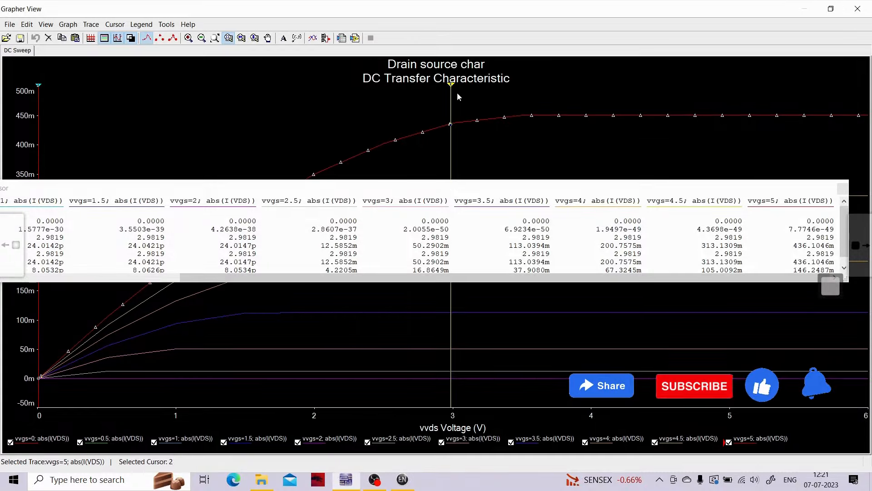
pyautogui.moveTo(453, 86); pyautogui.dragTo(478, 89)
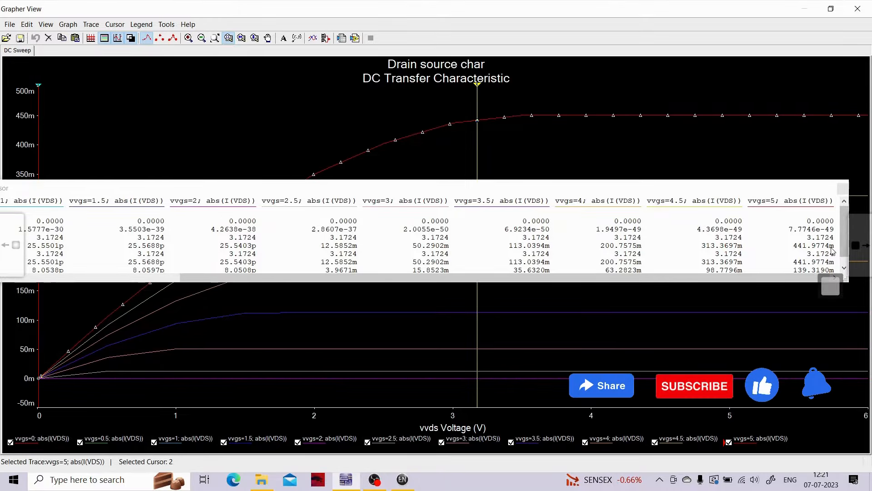
pyautogui.moveTo(483, 88); pyautogui.dragTo(505, 89)
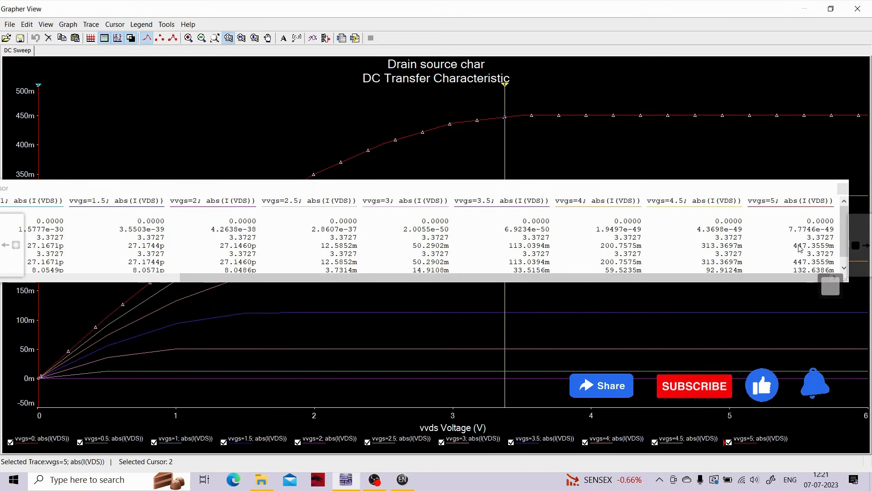
# - Read the vvgs=5 drain current with cursor 2 at about 3.95, 5.13 and 5.79 V, then return it to about 3.37 V
pyautogui.moveTo(507, 90); pyautogui.dragTo(586, 89)
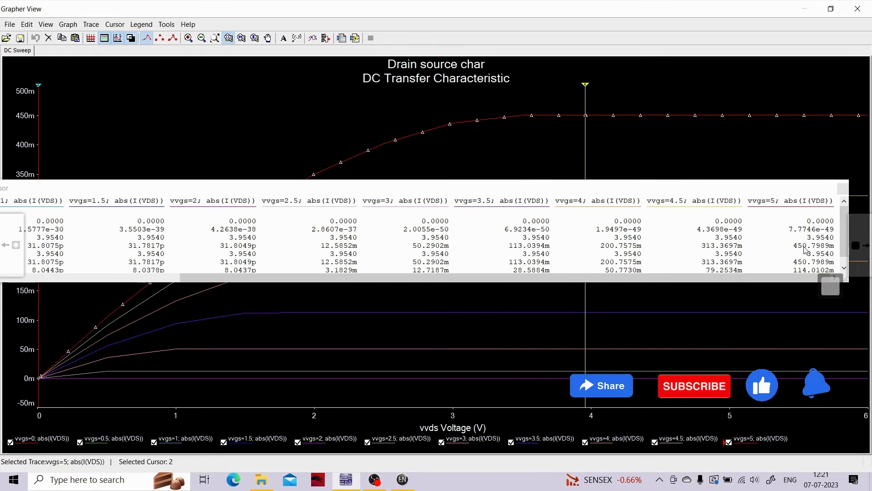
pyautogui.moveTo(585, 91); pyautogui.dragTo(749, 93)
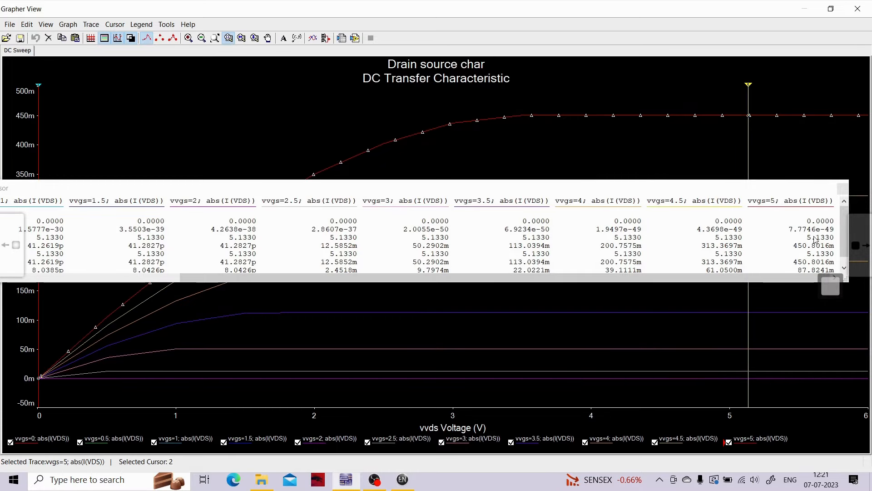
pyautogui.moveTo(749, 91); pyautogui.dragTo(840, 92)
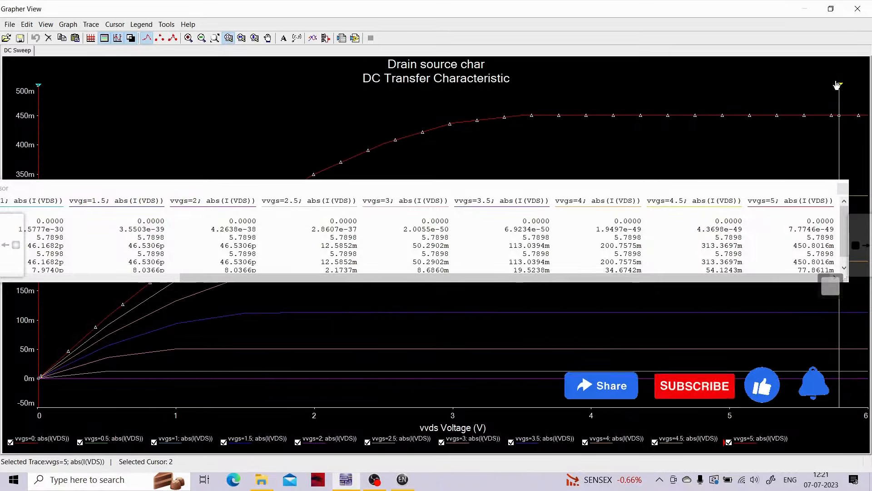
pyautogui.moveTo(838, 85); pyautogui.dragTo(505, 62)
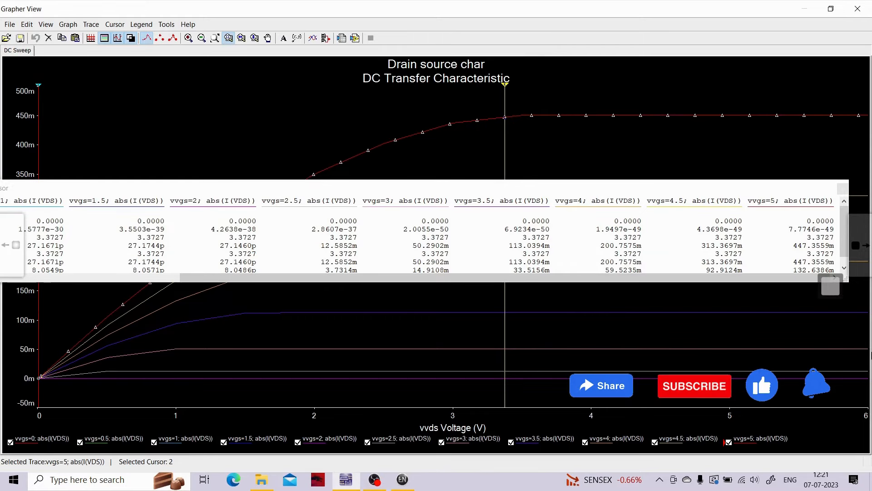
# - Mark the vvgs=5 knee with a yellow pen dot and write "ID ≈ constant" below the flat part of the curve
pyautogui.click(832, 290)
pyautogui.click(831, 177)
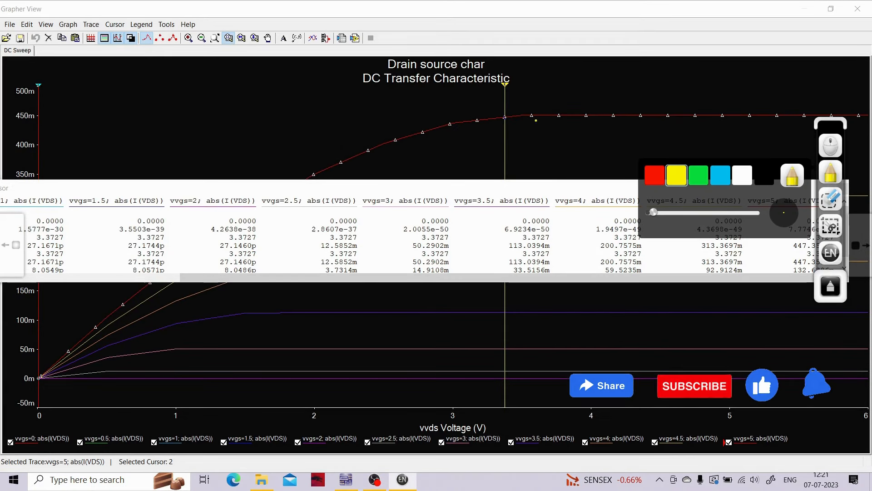
pyautogui.click(504, 118)
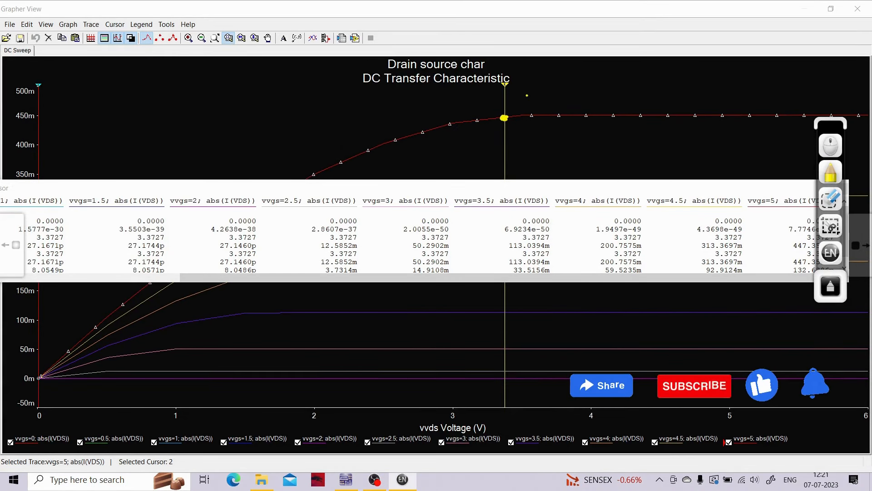
pyautogui.moveTo(532, 153); pyautogui.dragTo(550, 153)
pyautogui.moveTo(553, 157); pyautogui.dragTo(558, 146)
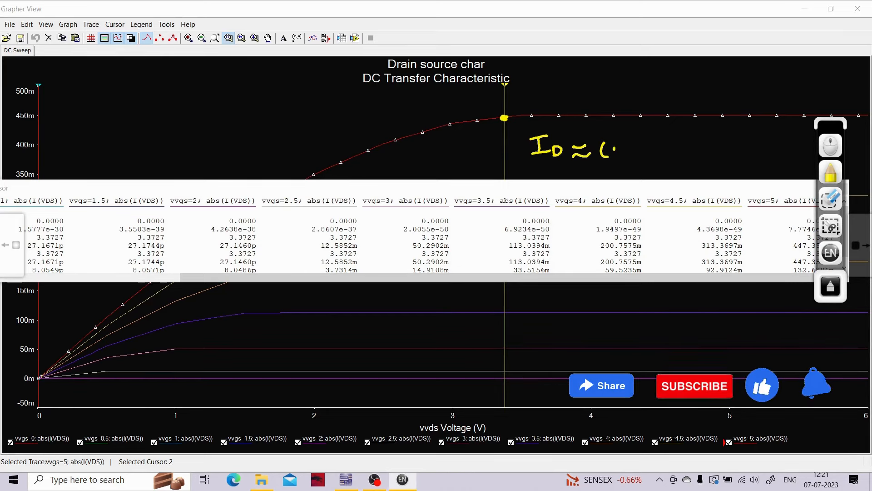
pyautogui.moveTo(611, 150)
pyautogui.mouseDown()
pyautogui.moveTo(649, 156)
pyautogui.moveTo(695, 147)
pyautogui.moveTo(699, 158)
pyautogui.mouseUp()
pyautogui.moveTo(705, 141); pyautogui.dragTo(709, 158)
pyautogui.moveTo(701, 145); pyautogui.dragTo(714, 142)
# - Write "ID = 450mA" in yellow above the flat part of the vvgs=5 curve
pyautogui.moveTo(578, 72)
pyautogui.mouseDown()
pyautogui.moveTo(558, 70)
pyautogui.moveTo(567, 86)
pyautogui.mouseUp()
pyautogui.moveTo(560, 87); pyautogui.dragTo(588, 92)
pyautogui.moveTo(608, 80)
pyautogui.mouseDown()
pyautogui.moveTo(651, 87)
pyautogui.moveTo(645, 93)
pyautogui.mouseUp()
pyautogui.moveTo(658, 78)
pyautogui.mouseDown()
pyautogui.moveTo(659, 91)
pyautogui.moveTo(677, 72)
pyautogui.mouseUp()
pyautogui.moveTo(685, 78)
pyautogui.mouseDown()
pyautogui.moveTo(686, 91)
pyautogui.moveTo(716, 91)
pyautogui.mouseUp()
pyautogui.moveTo(723, 91)
pyautogui.mouseDown()
pyautogui.moveTo(732, 75)
pyautogui.moveTo(739, 91)
pyautogui.mouseUp()
pyautogui.moveTo(725, 84); pyautogui.dragTo(737, 85)
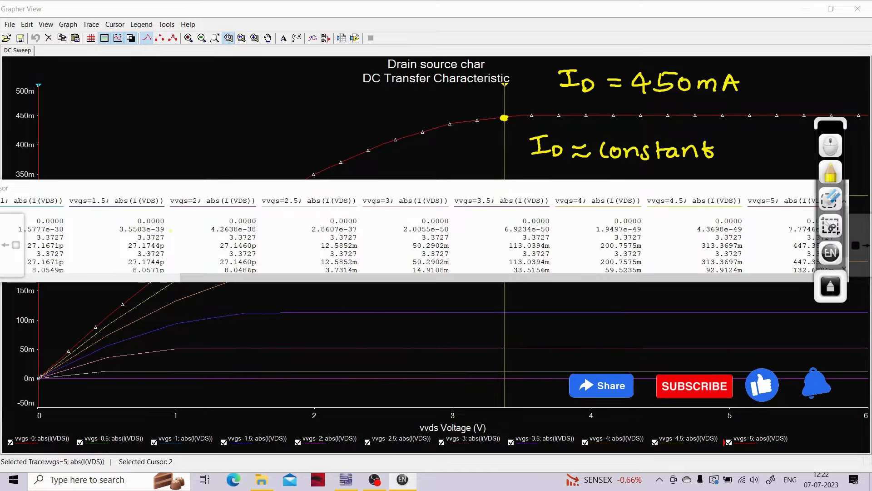
# - Move the cursor readout clear of the upper curves and draw a green double-headed arrow along the rising part of the vvgs=5 curve
pyautogui.click(830, 146)
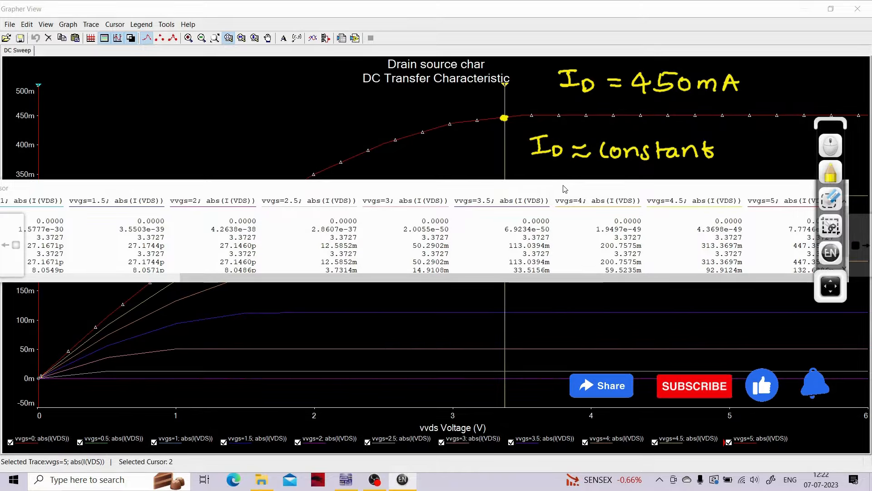
pyautogui.moveTo(564, 189)
pyautogui.mouseDown()
pyautogui.moveTo(583, 210)
pyautogui.moveTo(774, 251)
pyautogui.moveTo(870, 262)
pyautogui.mouseUp()
pyautogui.click(823, 177)
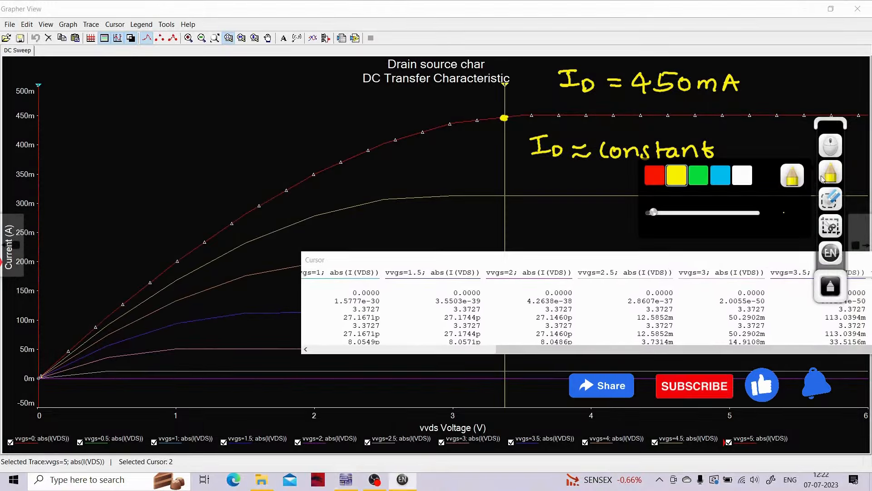
pyautogui.click(700, 177)
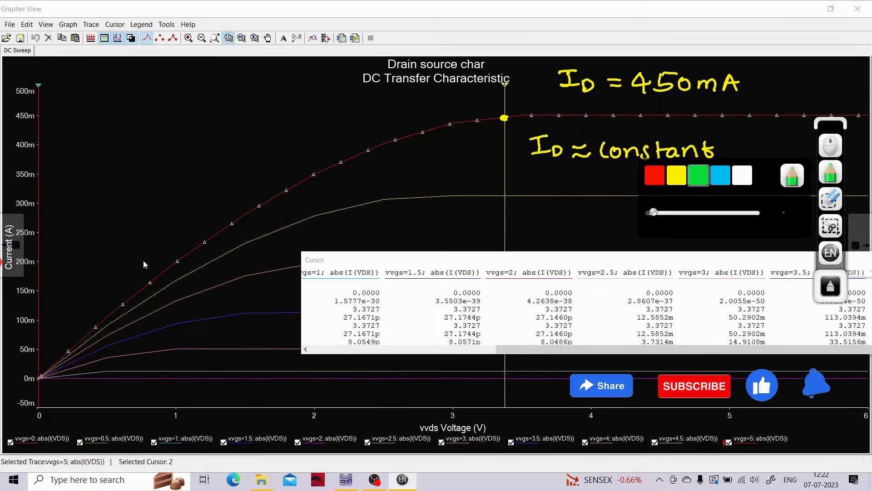
pyautogui.moveTo(47, 356)
pyautogui.mouseDown()
pyautogui.moveTo(62, 318)
pyautogui.moveTo(153, 203)
pyautogui.moveTo(247, 146)
pyautogui.moveTo(339, 118)
pyautogui.moveTo(481, 102)
pyautogui.moveTo(468, 109)
pyautogui.mouseUp()
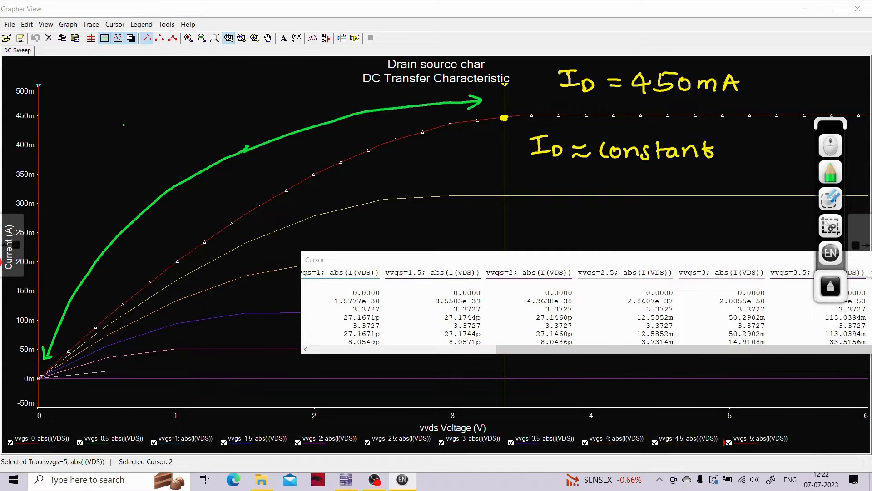
# - Write "ID ↑ VDS ↑" in green above the rising part of the curve
pyautogui.moveTo(59, 113)
pyautogui.mouseDown()
pyautogui.moveTo(76, 110)
pyautogui.moveTo(67, 132)
pyautogui.mouseUp()
pyautogui.moveTo(60, 133); pyautogui.dragTo(75, 131)
pyautogui.moveTo(83, 123)
pyautogui.mouseDown()
pyautogui.moveTo(86, 139)
pyautogui.moveTo(114, 133)
pyautogui.moveTo(127, 114)
pyautogui.moveTo(164, 120)
pyautogui.moveTo(167, 110)
pyautogui.mouseUp()
pyautogui.moveTo(173, 128); pyautogui.dragTo(173, 137)
pyautogui.moveTo(172, 127)
pyautogui.mouseDown()
pyautogui.moveTo(179, 130)
pyautogui.moveTo(172, 139)
pyautogui.mouseUp()
pyautogui.moveTo(192, 127)
pyautogui.mouseDown()
pyautogui.moveTo(184, 139)
pyautogui.moveTo(212, 101)
pyautogui.mouseUp()
pyautogui.moveTo(203, 114); pyautogui.dragTo(229, 114)
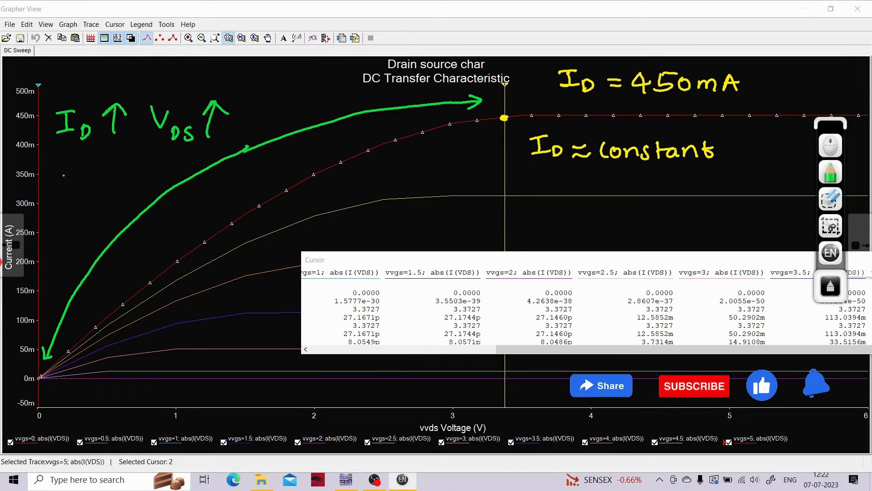
# - Write "Vgs = const" in green beneath the ID and VDS note
pyautogui.moveTo(63, 167)
pyautogui.mouseDown()
pyautogui.moveTo(74, 167)
pyautogui.moveTo(77, 202)
pyautogui.moveTo(113, 178)
pyautogui.mouseUp()
pyautogui.moveTo(103, 189); pyautogui.dragTo(114, 186)
pyautogui.moveTo(124, 169)
pyautogui.mouseDown()
pyautogui.moveTo(121, 183)
pyautogui.moveTo(128, 181)
pyautogui.mouseUp()
pyautogui.moveTo(137, 170); pyautogui.dragTo(153, 168)
pyautogui.moveTo(160, 163)
pyautogui.mouseDown()
pyautogui.moveTo(154, 175)
pyautogui.moveTo(166, 170)
pyautogui.mouseUp()
pyautogui.moveTo(161, 164); pyautogui.dragTo(175, 160)
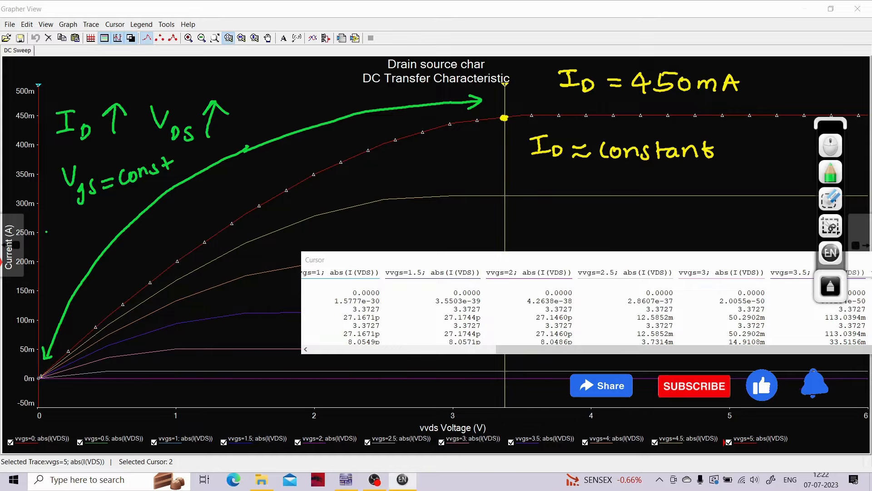
# - Write "Vgs = 5V" in green under the constant-Vgs note and circle it
pyautogui.moveTo(55, 227)
pyautogui.mouseDown()
pyautogui.moveTo(70, 231)
pyautogui.moveTo(66, 250)
pyautogui.mouseUp()
pyautogui.moveTo(82, 228)
pyautogui.mouseDown()
pyautogui.moveTo(76, 241)
pyautogui.moveTo(95, 230)
pyautogui.mouseUp()
pyautogui.moveTo(97, 215); pyautogui.dragTo(99, 228)
pyautogui.moveTo(113, 210)
pyautogui.mouseDown()
pyautogui.moveTo(114, 217)
pyautogui.moveTo(123, 206)
pyautogui.mouseUp()
pyautogui.moveTo(132, 197)
pyautogui.mouseDown()
pyautogui.moveTo(67, 210)
pyautogui.moveTo(121, 202)
pyautogui.mouseUp()
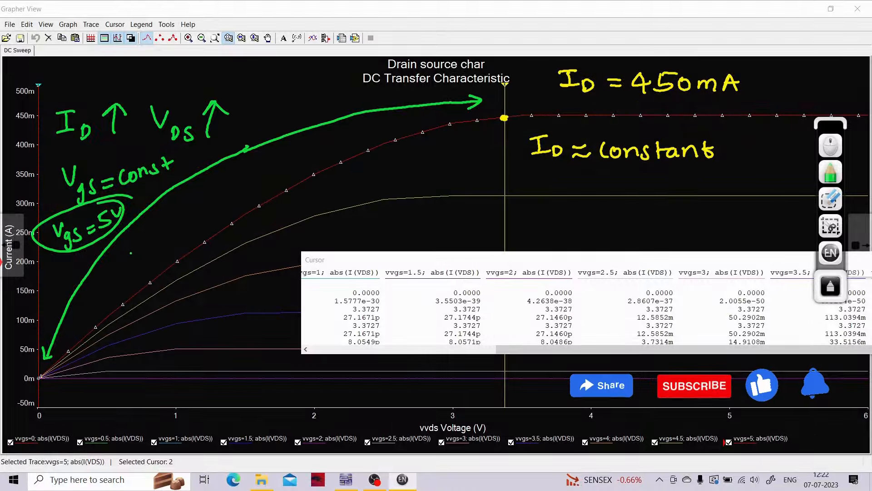
# - Label the rising region "Linear" and the flat region "saturation" in green
pyautogui.moveTo(131, 245); pyautogui.dragTo(146, 257)
pyautogui.moveTo(153, 252)
pyautogui.mouseDown()
pyautogui.moveTo(160, 241)
pyautogui.moveTo(167, 248)
pyautogui.mouseUp()
pyautogui.moveTo(170, 243)
pyautogui.mouseDown()
pyautogui.moveTo(200, 235)
pyautogui.moveTo(211, 214)
pyautogui.mouseUp()
pyautogui.moveTo(604, 176)
pyautogui.mouseDown()
pyautogui.moveTo(590, 189)
pyautogui.moveTo(632, 181)
pyautogui.moveTo(763, 193)
pyautogui.mouseUp()
pyautogui.click(753, 169)
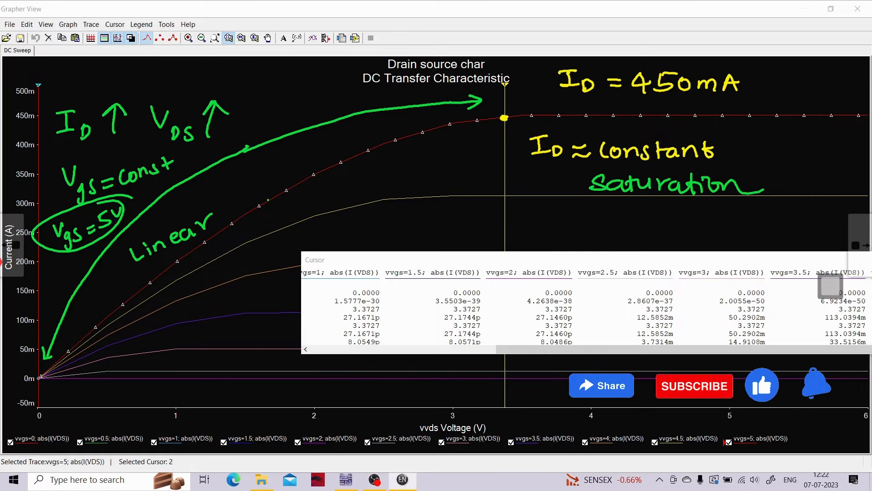
# - Draw a green arrow pointing at the knee and label it "VDS(sat)=Vp" with the white pen
pyautogui.moveTo(484, 130)
pyautogui.mouseDown()
pyautogui.moveTo(494, 141)
pyautogui.moveTo(463, 155)
pyautogui.mouseUp()
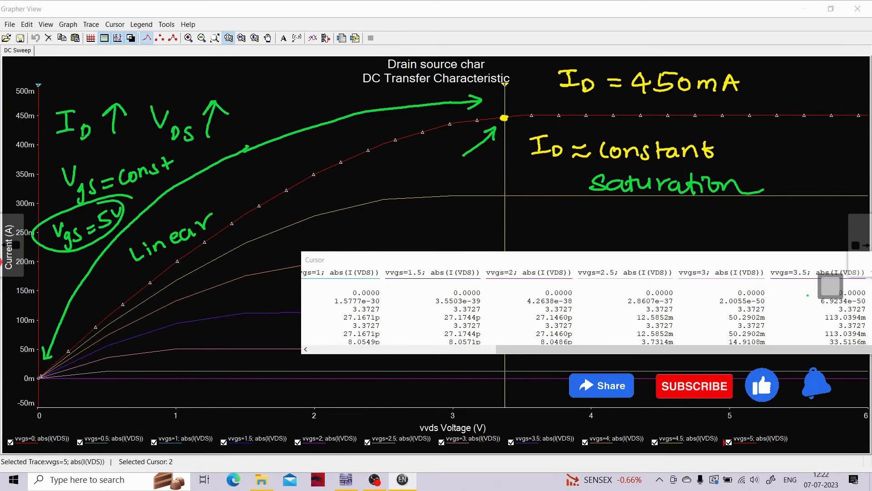
pyautogui.click(830, 284)
pyautogui.click(830, 173)
pyautogui.click(743, 175)
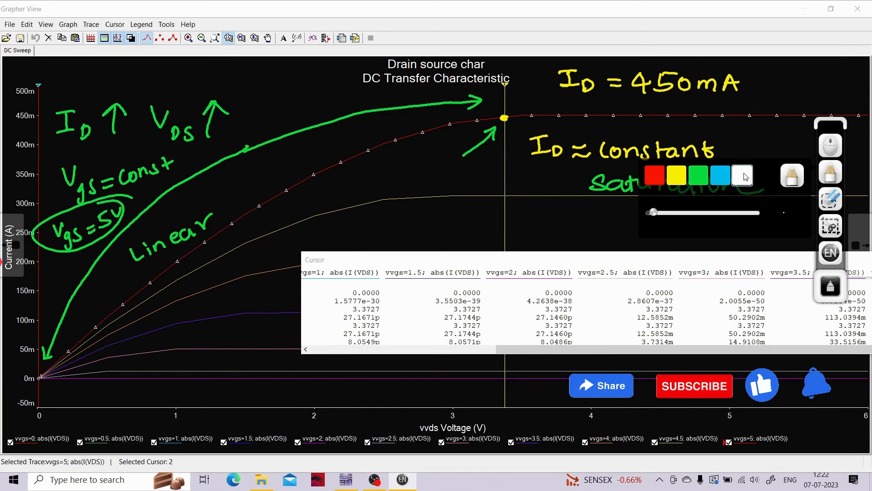
pyautogui.moveTo(336, 173); pyautogui.dragTo(348, 173)
pyautogui.moveTo(352, 181); pyautogui.dragTo(354, 191)
pyautogui.moveTo(369, 178)
pyautogui.mouseDown()
pyautogui.moveTo(363, 190)
pyautogui.moveTo(404, 193)
pyautogui.mouseUp()
pyautogui.moveTo(409, 176)
pyautogui.mouseDown()
pyautogui.moveTo(411, 193)
pyautogui.moveTo(442, 186)
pyautogui.mouseUp()
pyautogui.moveTo(444, 172)
pyautogui.mouseDown()
pyautogui.moveTo(460, 171)
pyautogui.moveTo(467, 195)
pyautogui.mouseUp()
pyautogui.moveTo(465, 179); pyautogui.dragTo(468, 183)
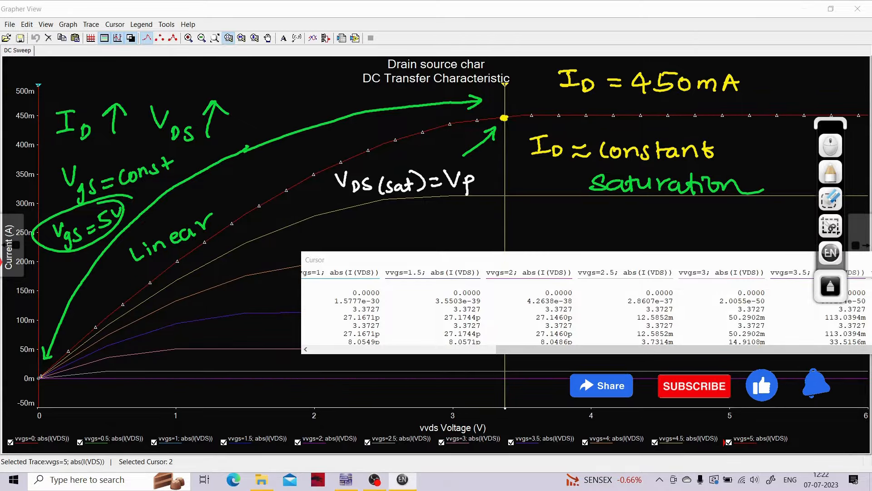
# - Mark the cursor 2 position on the voltage axis with a white dot and bring the readout's vvgs=5 column into view
pyautogui.moveTo(505, 406); pyautogui.dragTo(506, 408)
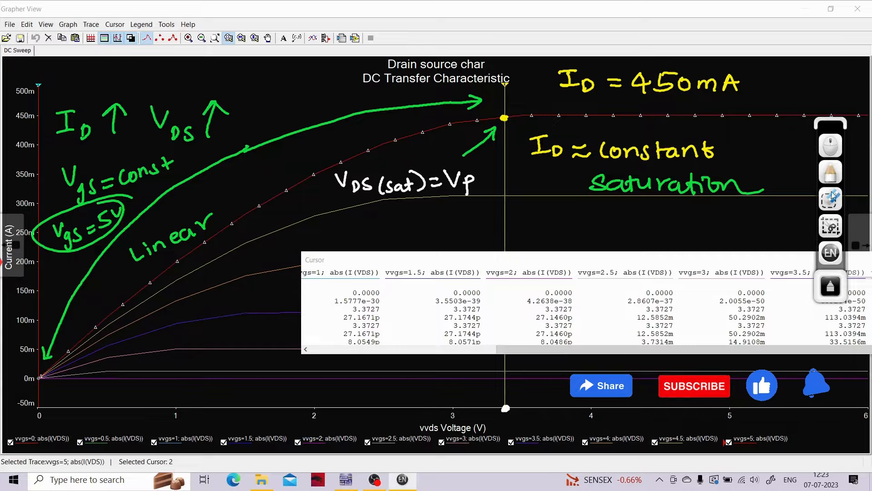
pyautogui.click(830, 146)
pyautogui.moveTo(736, 265); pyautogui.dragTo(723, 261)
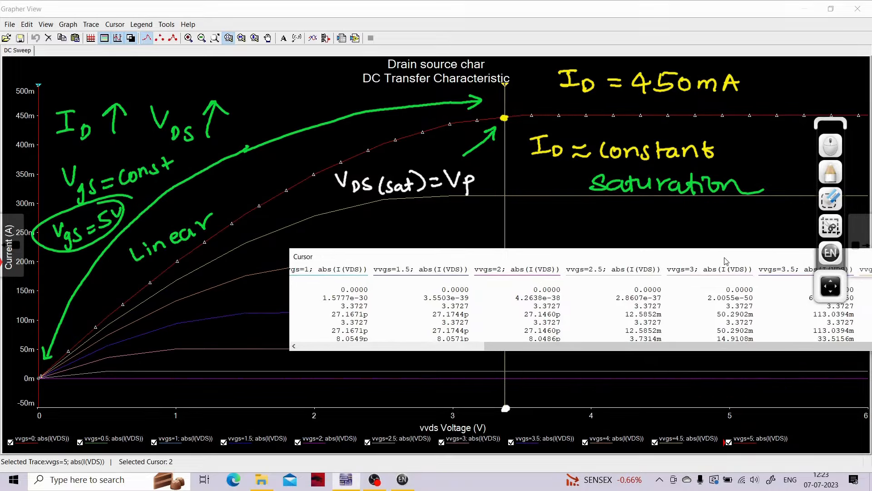
pyautogui.moveTo(575, 351); pyautogui.dragTo(383, 351)
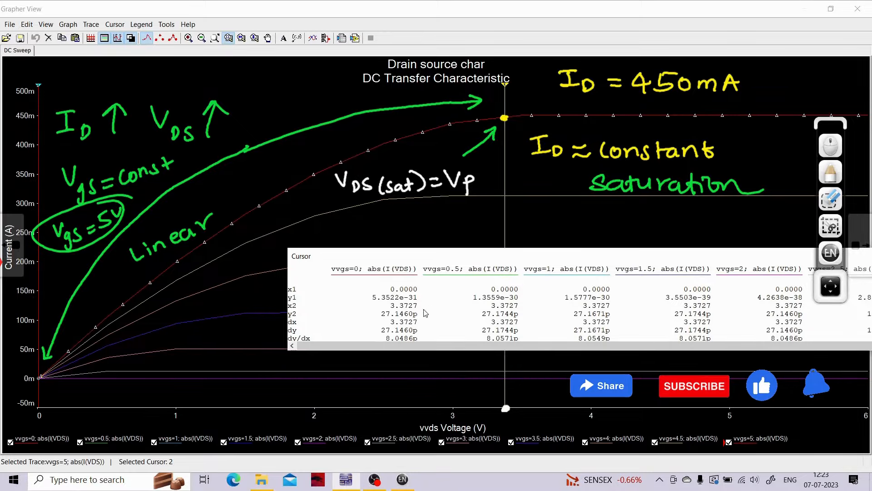
pyautogui.moveTo(559, 258); pyautogui.dragTo(422, 263)
pyautogui.moveTo(680, 266); pyautogui.dragTo(603, 261)
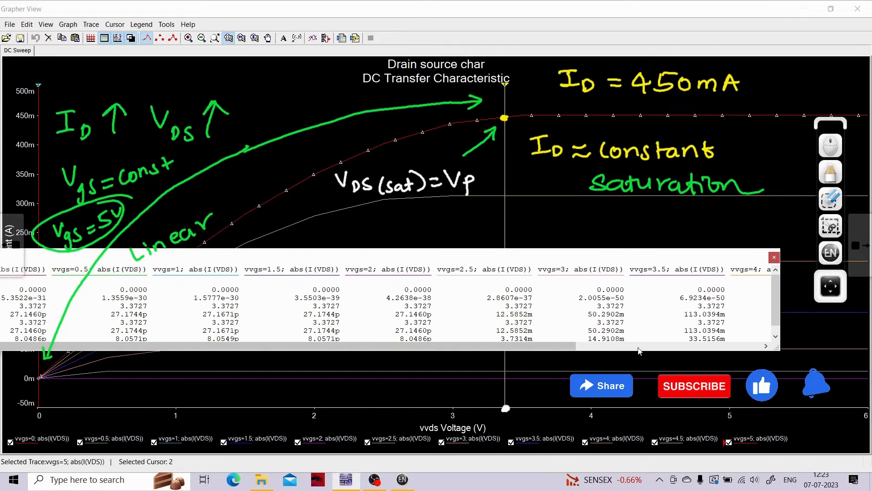
pyautogui.moveTo(549, 346); pyautogui.dragTo(760, 341)
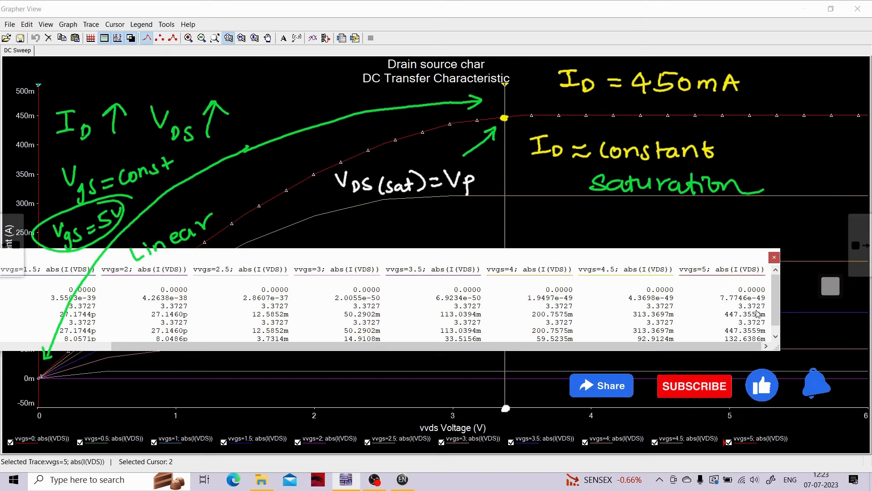
# - Write "3.3727" in blue beneath the marked axis point and underline the x2 value in the vvgs=5 readout column
pyautogui.click(830, 286)
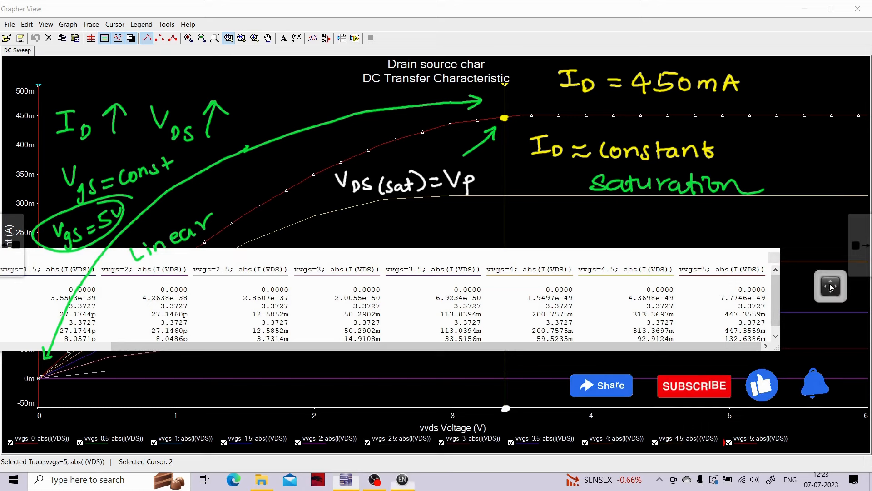
pyautogui.click(831, 174)
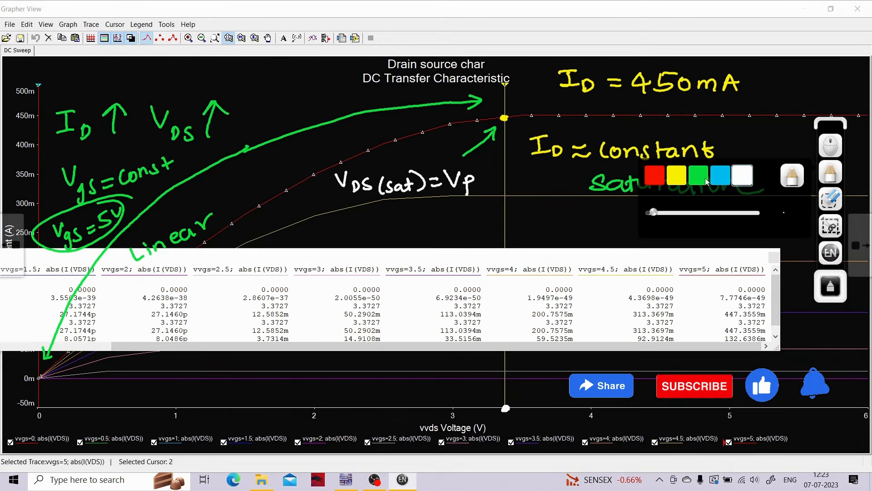
pyautogui.click(720, 175)
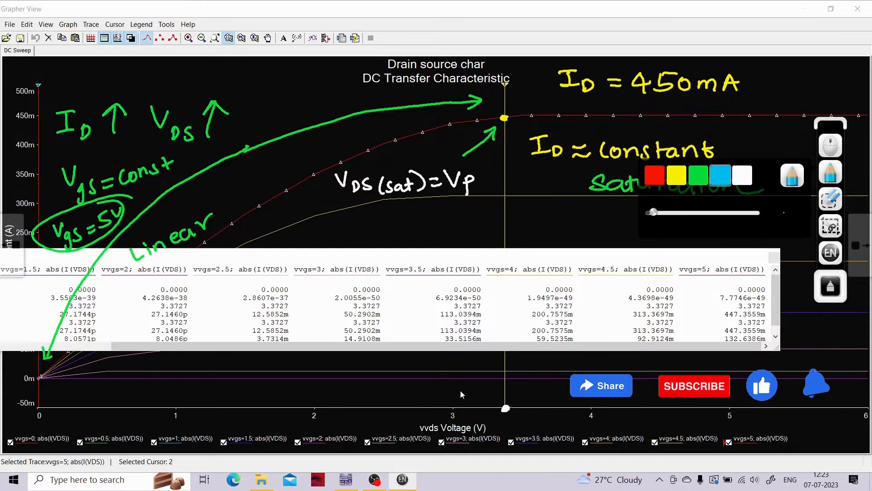
pyautogui.moveTo(494, 419)
pyautogui.mouseDown()
pyautogui.moveTo(493, 430)
pyautogui.moveTo(514, 432)
pyautogui.mouseUp()
pyautogui.click(507, 427)
pyautogui.click(526, 419)
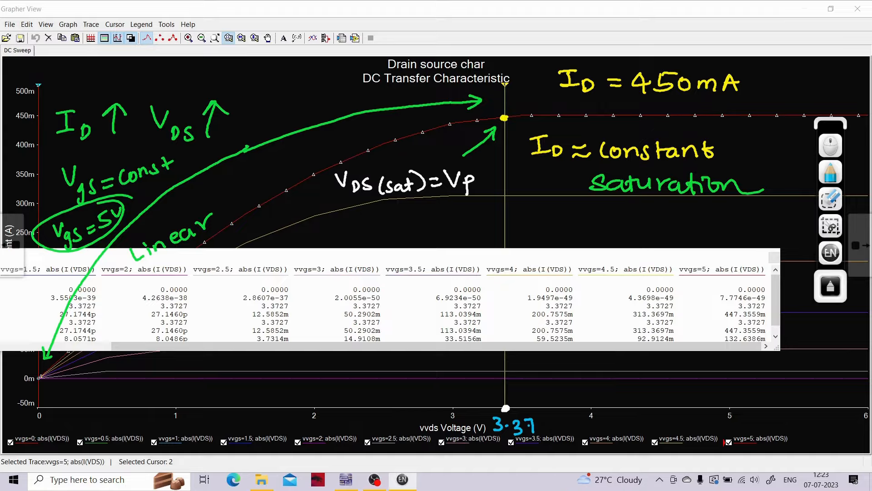
pyautogui.moveTo(544, 422); pyautogui.dragTo(570, 436)
pyautogui.moveTo(735, 313); pyautogui.dragTo(779, 312)
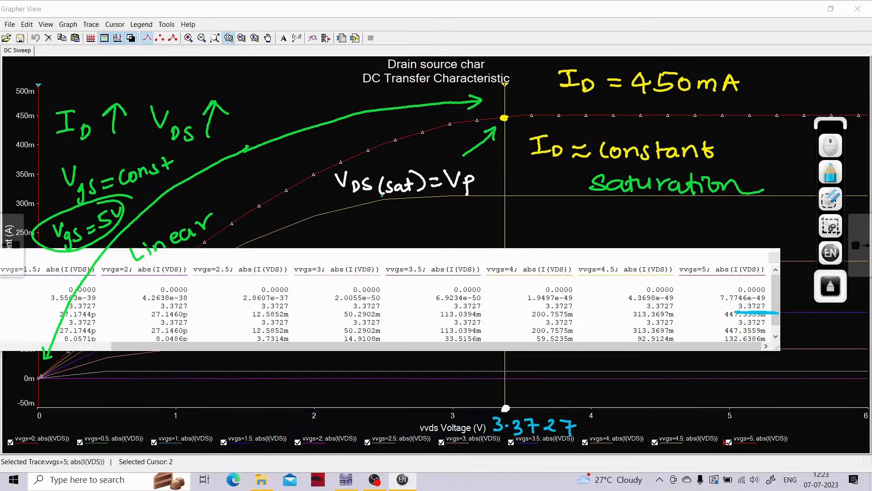
# - Draw a blue arrow from the 3.3727 value and label it "Vp / VDS(sat)"
pyautogui.moveTo(530, 411); pyautogui.dragTo(572, 385)
pyautogui.moveTo(573, 394)
pyautogui.mouseDown()
pyautogui.moveTo(575, 408)
pyautogui.moveTo(577, 400)
pyautogui.moveTo(591, 411)
pyautogui.mouseUp()
pyautogui.moveTo(602, 389)
pyautogui.mouseDown()
pyautogui.moveTo(606, 400)
pyautogui.moveTo(617, 389)
pyautogui.mouseUp()
pyautogui.moveTo(620, 400)
pyautogui.mouseDown()
pyautogui.moveTo(621, 411)
pyautogui.moveTo(629, 408)
pyautogui.mouseUp()
pyautogui.moveTo(632, 398)
pyautogui.mouseDown()
pyautogui.moveTo(640, 409)
pyautogui.moveTo(633, 430)
pyautogui.mouseUp()
pyautogui.moveTo(647, 422); pyautogui.dragTo(656, 427)
pyautogui.moveTo(649, 419)
pyautogui.mouseDown()
pyautogui.moveTo(664, 417)
pyautogui.moveTo(672, 431)
pyautogui.mouseUp()
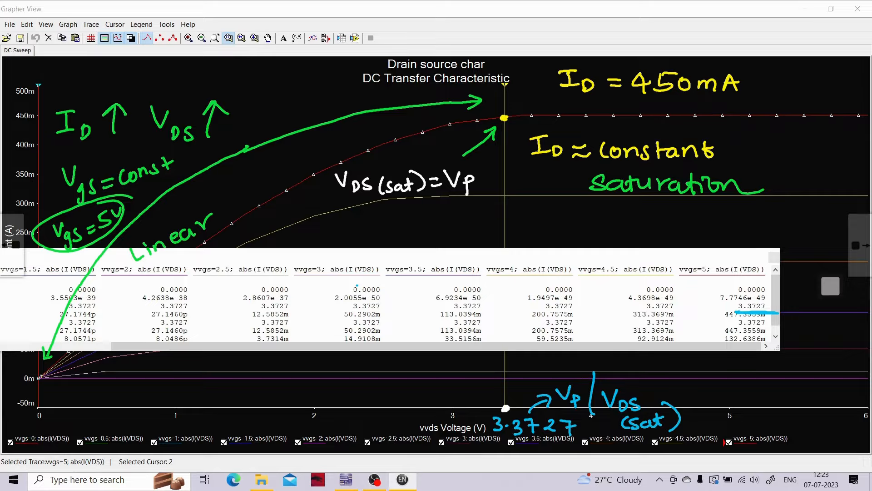
# - Erase all pen annotations from the graph and close the cursor readout
pyautogui.moveTo(826, 289)
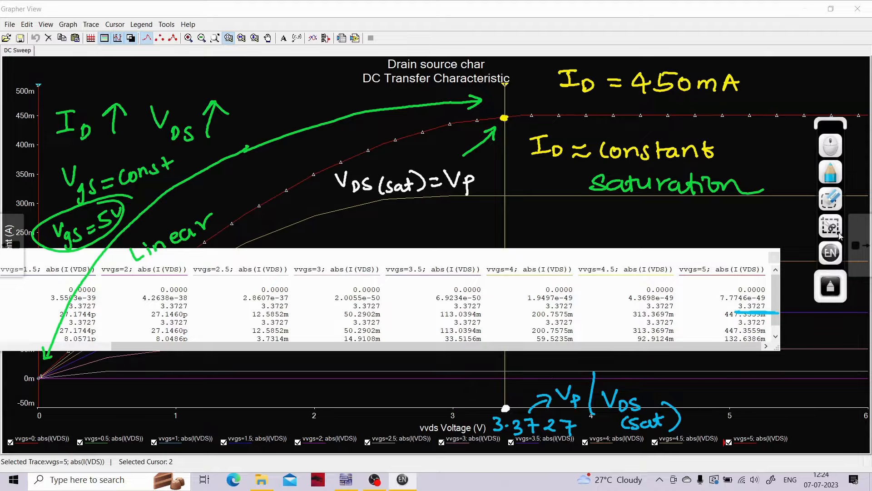
pyautogui.click(831, 199)
pyautogui.moveTo(769, 280)
pyautogui.mouseDown()
pyautogui.moveTo(769, 357)
pyautogui.moveTo(737, 277)
pyautogui.mouseUp()
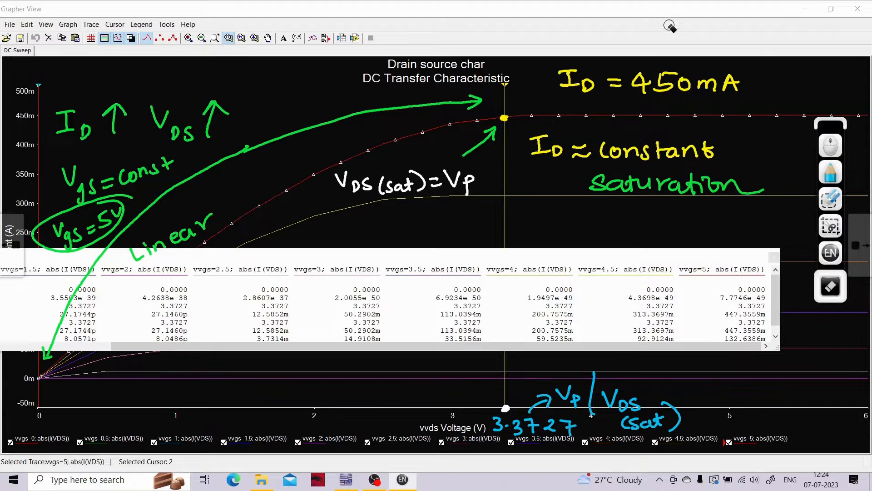
pyautogui.click(831, 198)
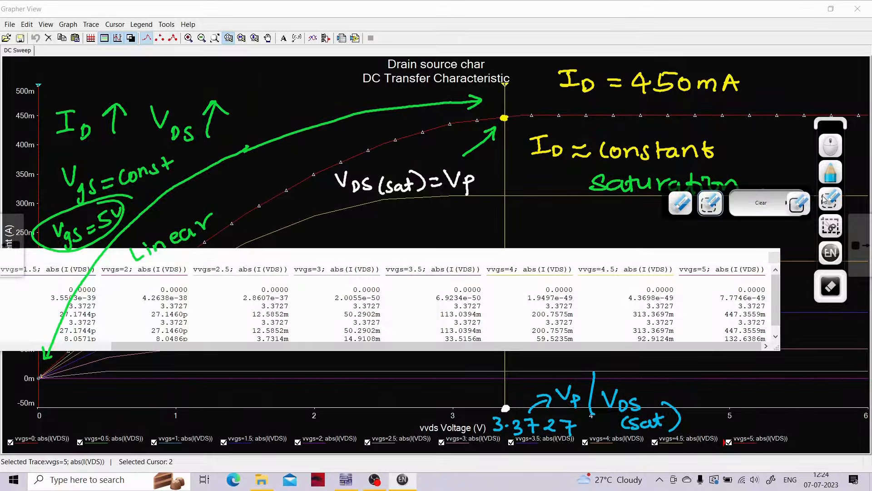
pyautogui.click(765, 203)
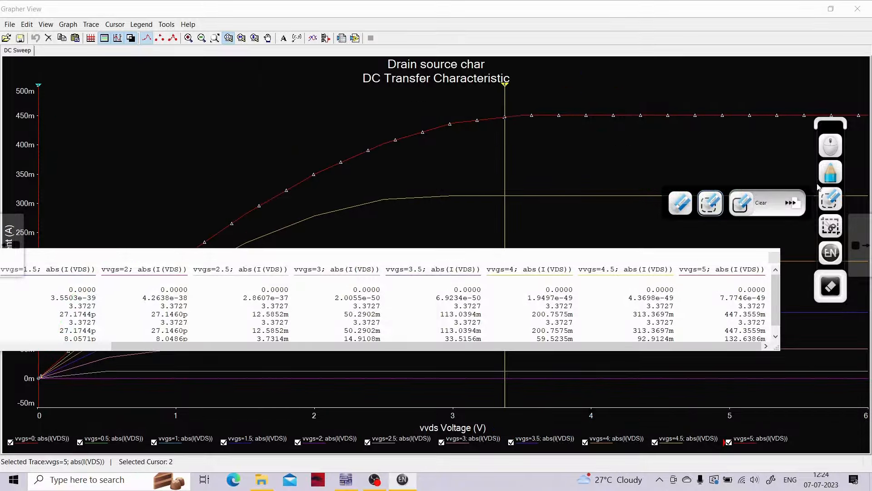
pyautogui.click(837, 143)
pyautogui.click(767, 266)
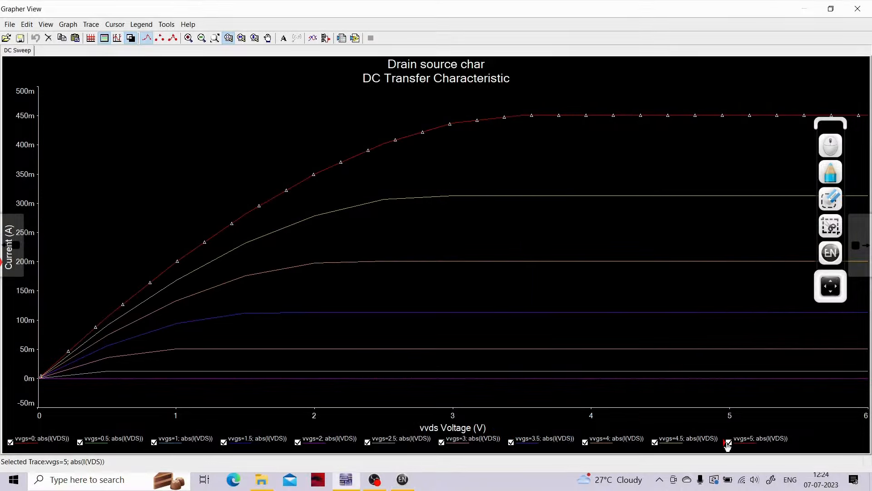